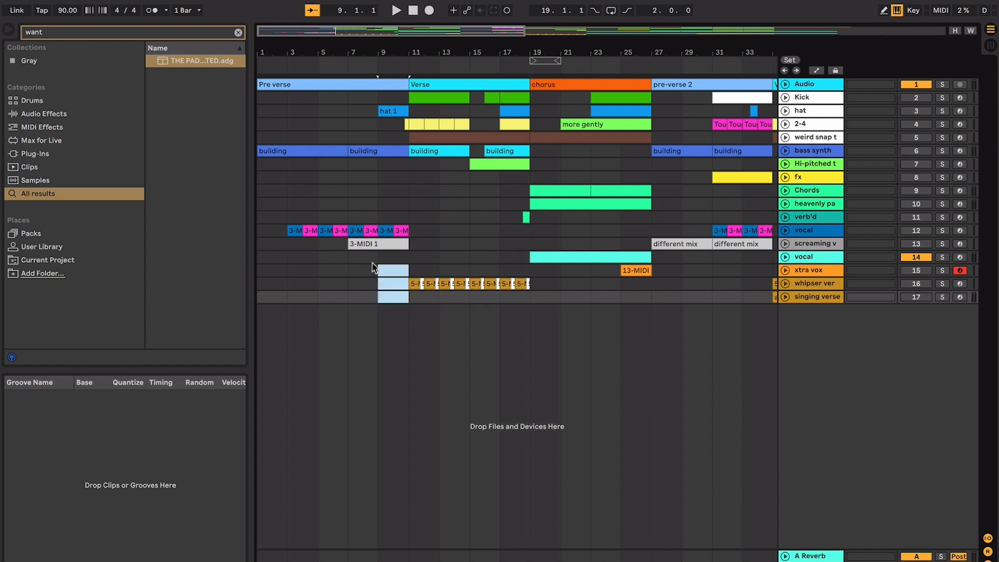
left_click(317, 245)
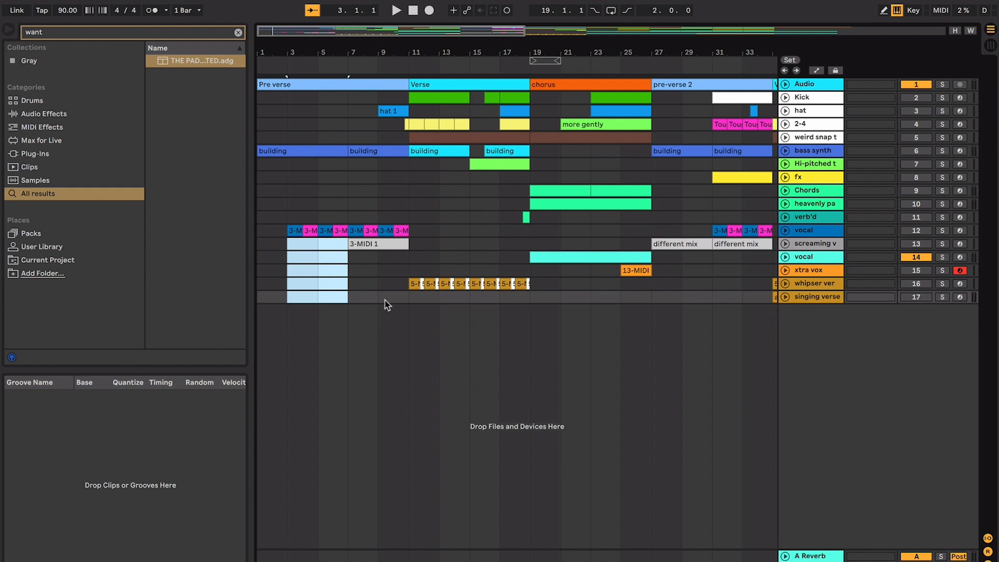
left_click(384, 286)
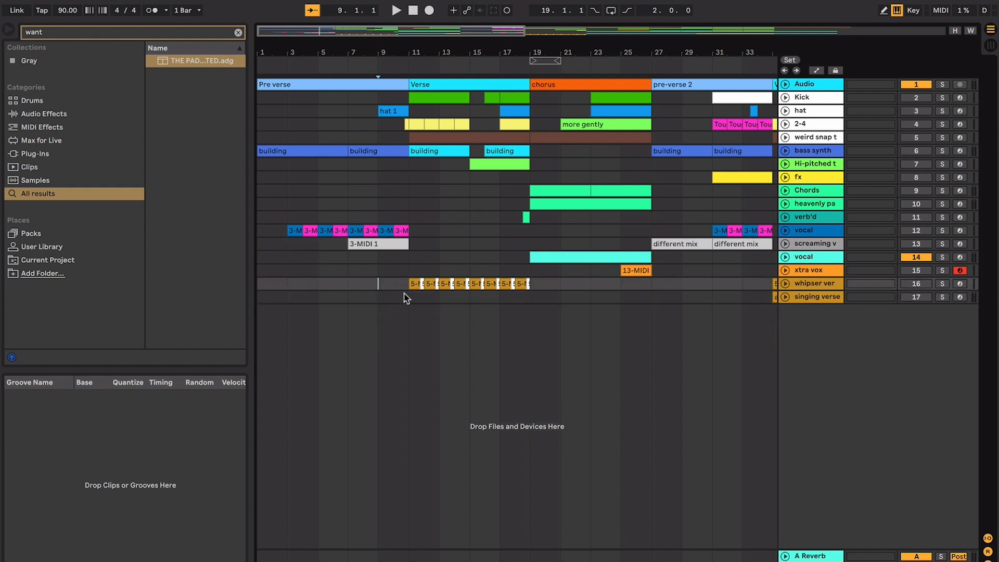
left_click(405, 300)
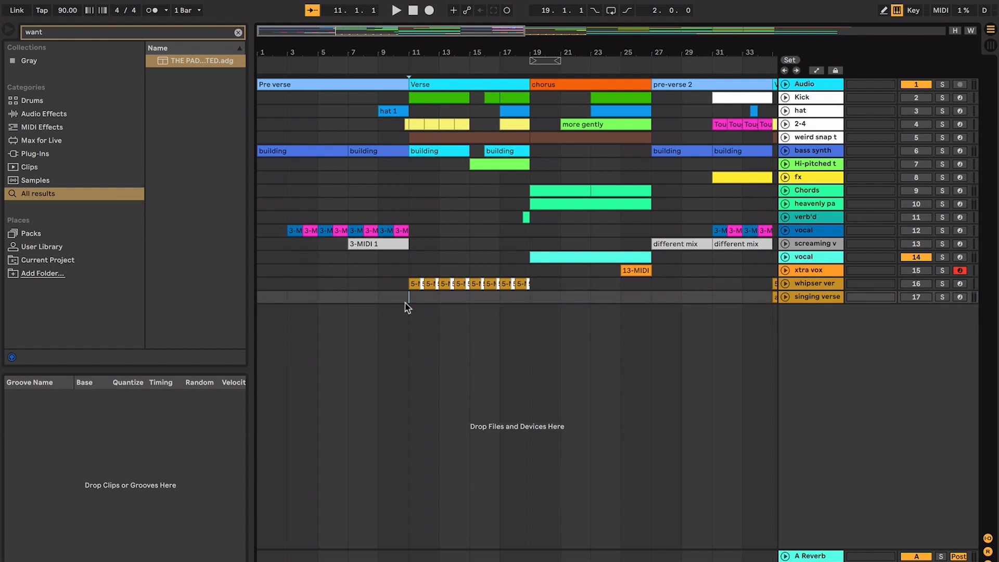
left_click_drag(408, 307, 352, 227)
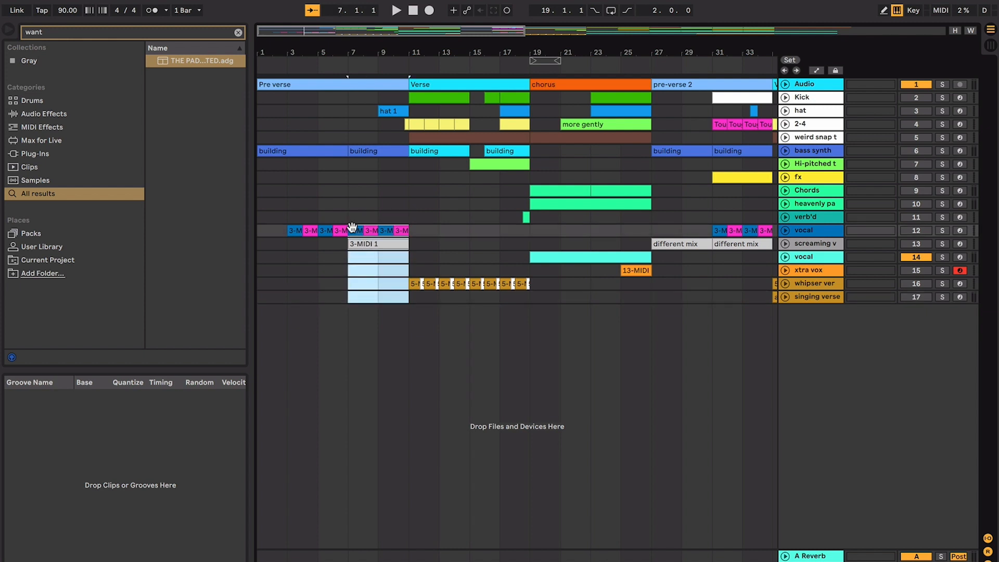
left_click(410, 217)
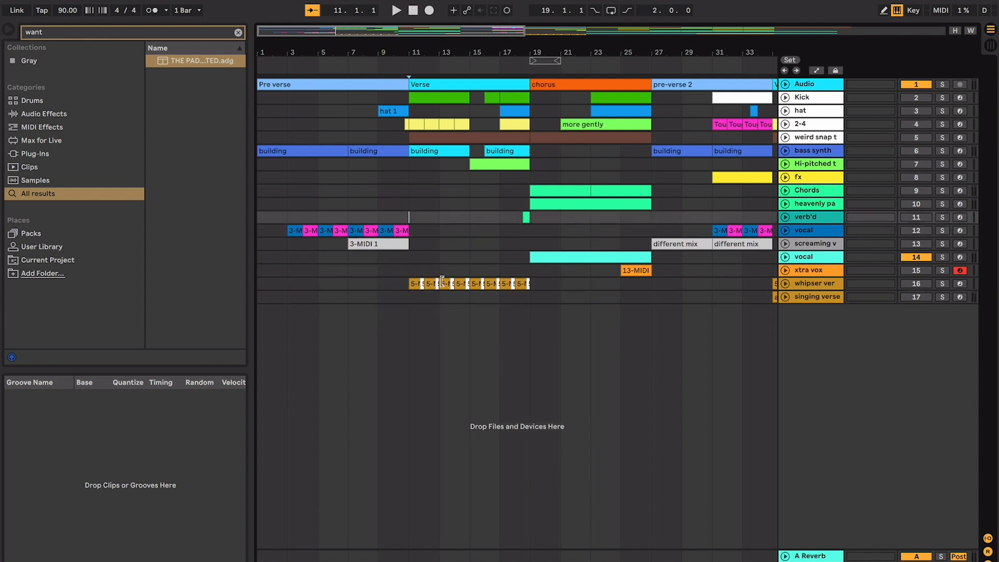
left_click(796, 302)
left_click(803, 286)
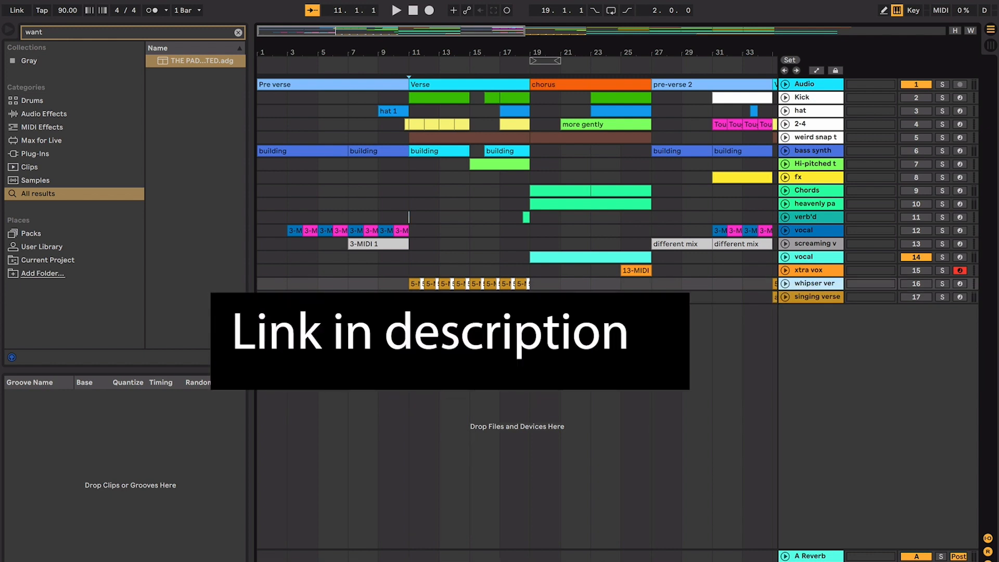
mouse_move(409, 216)
left_mouse_down()
mouse_move(291, 216)
mouse_move(346, 219)
left_mouse_up()
left_click(298, 215)
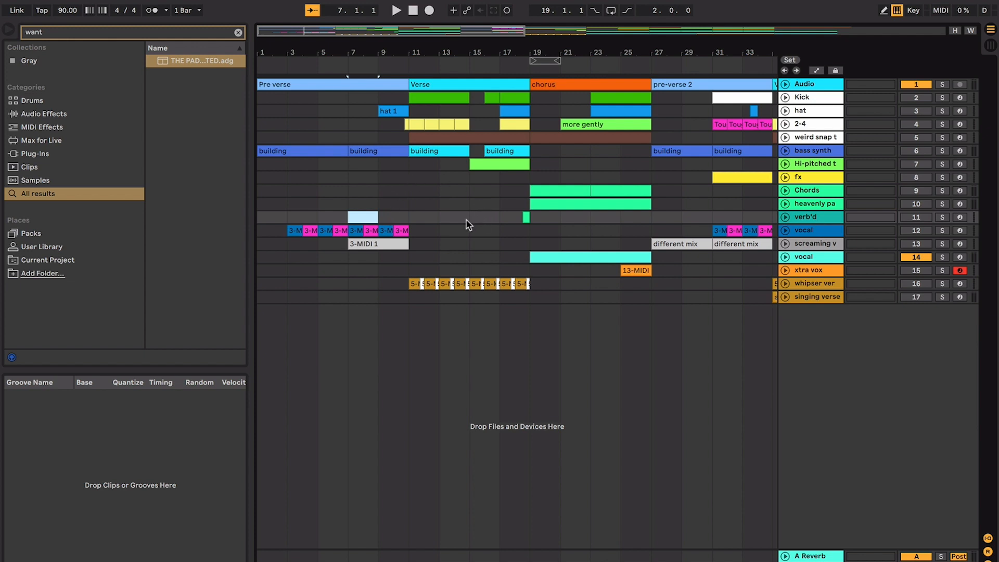
left_click(386, 218)
left_click_drag(377, 215, 446, 222)
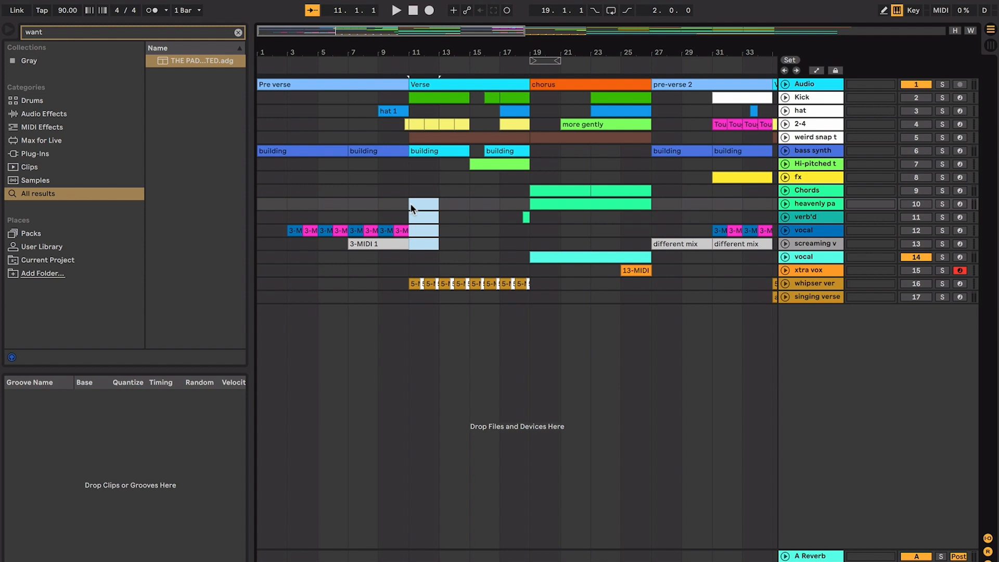
mouse_move(446, 215)
left_mouse_down()
mouse_move(467, 246)
mouse_move(473, 226)
mouse_move(521, 248)
mouse_move(530, 216)
mouse_move(498, 216)
mouse_move(503, 202)
mouse_move(515, 212)
mouse_move(492, 203)
mouse_move(440, 208)
mouse_move(521, 192)
left_mouse_up()
left_click(521, 192)
scroll(520, 190, "right", 3)
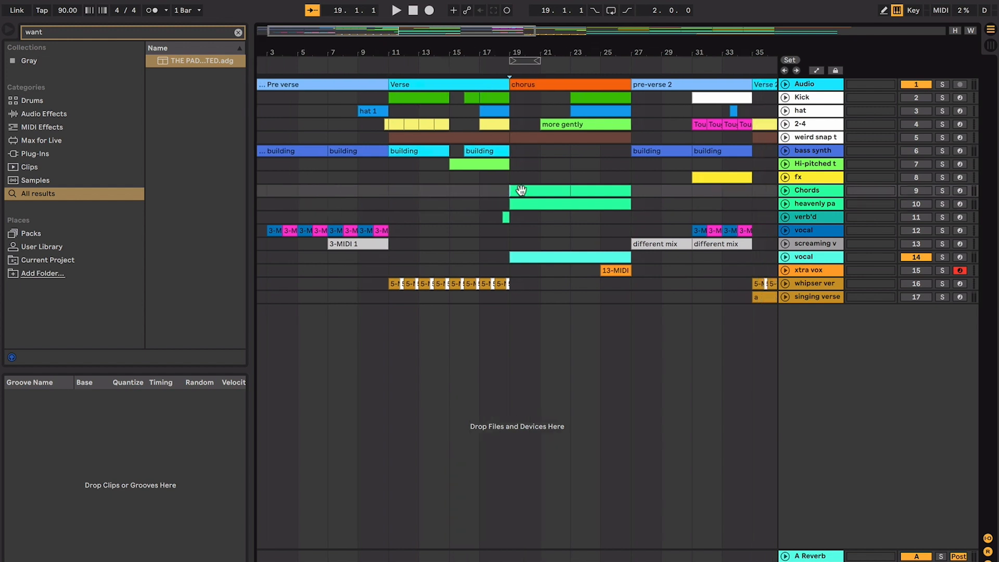
scroll(463, 158, "left", 3)
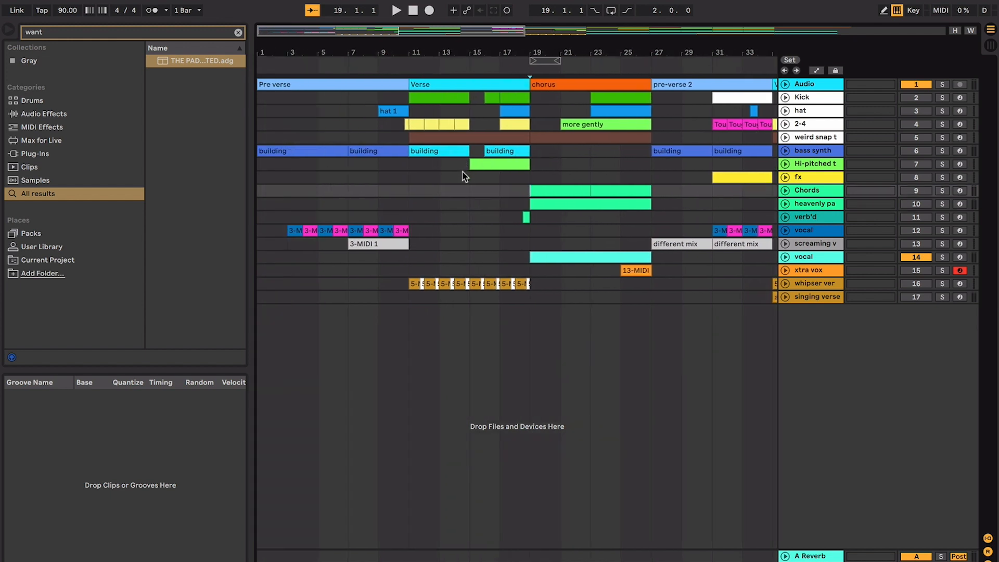
left_click(463, 204)
left_click(468, 256)
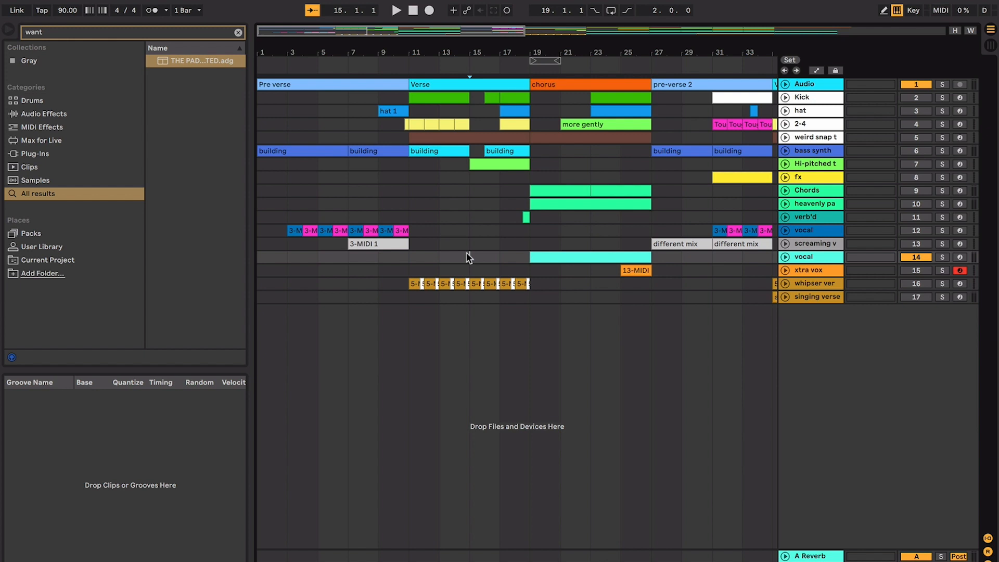
left_click(410, 217)
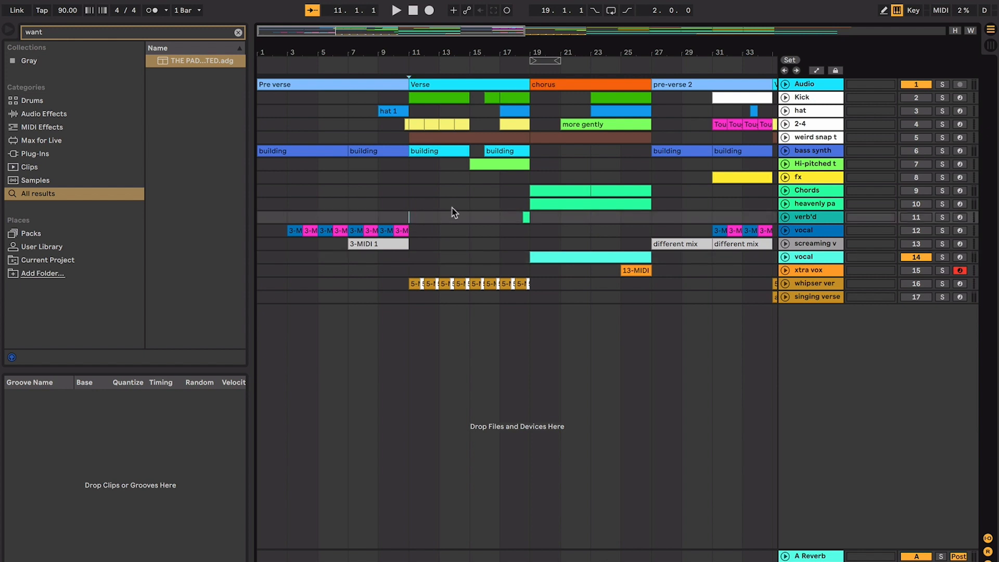
Step: Bring the whole arrangement into view and unfold the Audio track to show the waveforms of its section clips
scroll(454, 175, "down", 5)
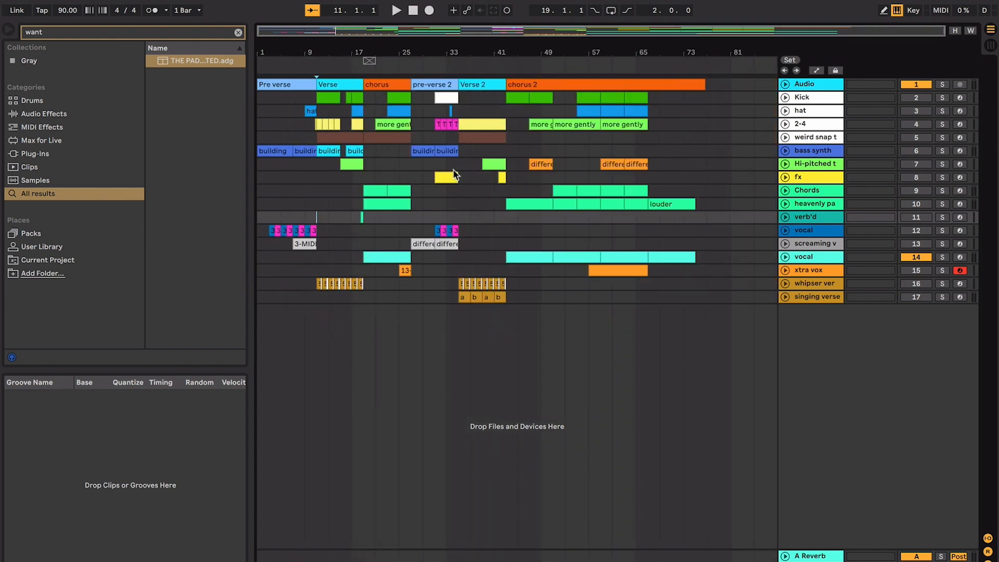
left_click(300, 84)
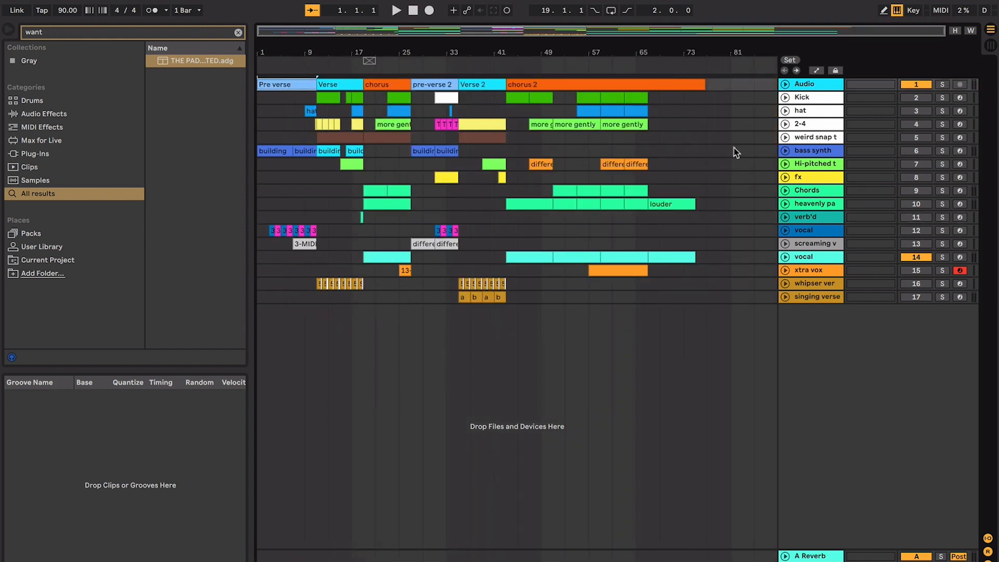
left_click(785, 84)
left_click(294, 162)
scroll(295, 163, "up", 8)
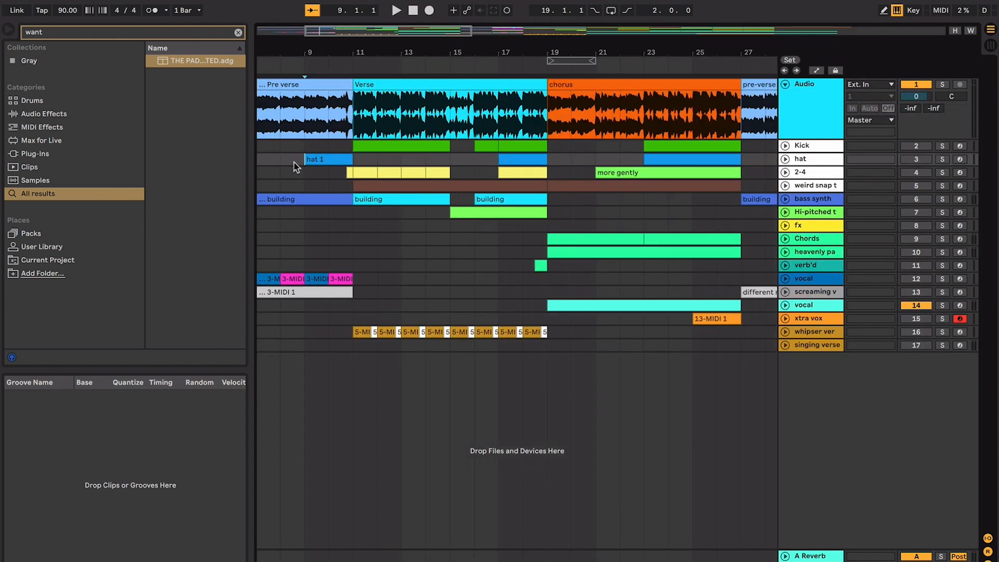
scroll(295, 162, "down", 5)
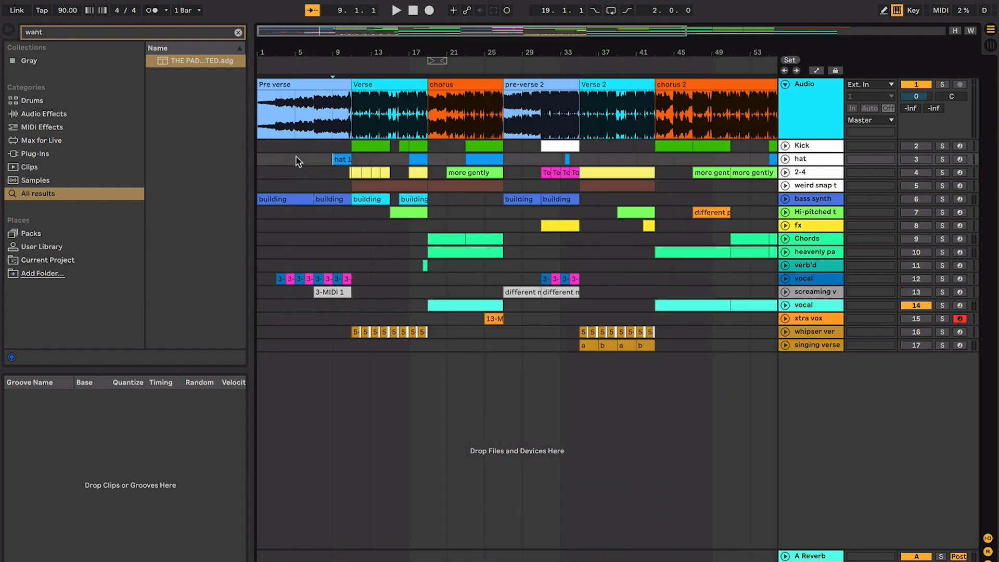
Step: Examine the reference song's sections on the Audio track in order: Pre verse, Verse, chorus, pre-verse 2, Verse 2 and chorus 2
left_click(308, 83)
left_click(452, 85)
scroll(455, 94, "right", 2)
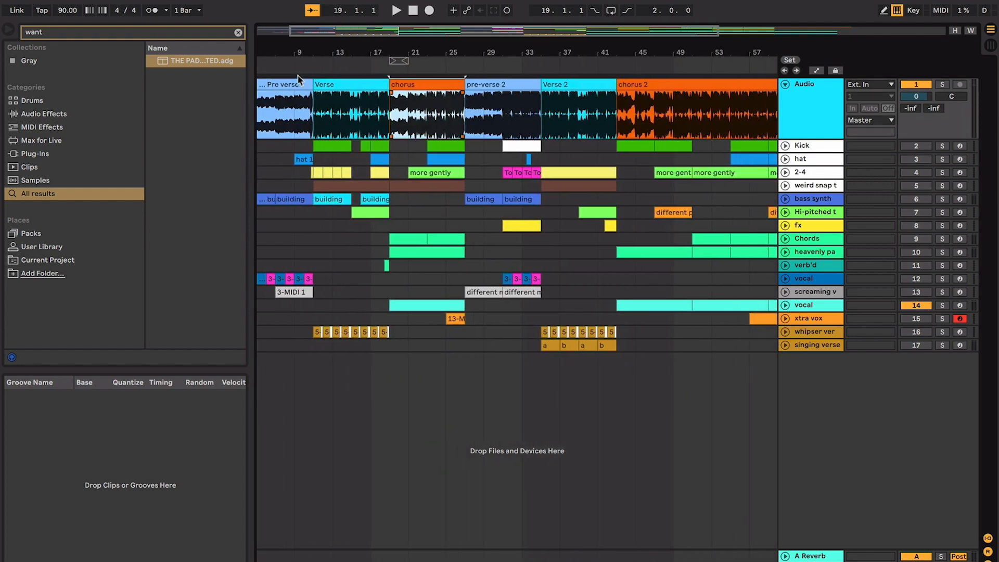
left_click(287, 87)
left_click(337, 86)
left_click(424, 86)
left_click(487, 85)
left_click(577, 86)
left_click(619, 86)
scroll(557, 105, "right", 2)
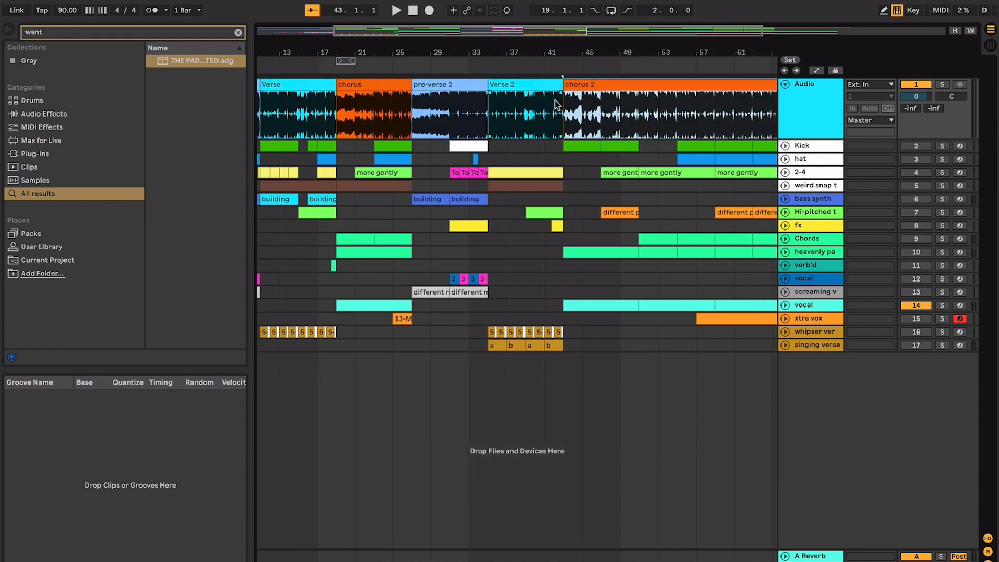
scroll(600, 102, "left", 4)
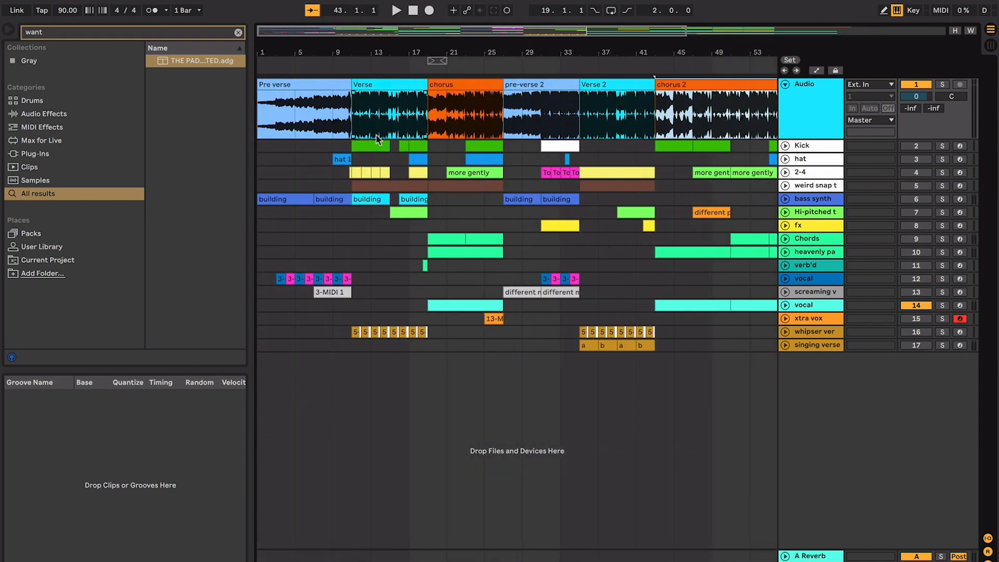
left_click(322, 137)
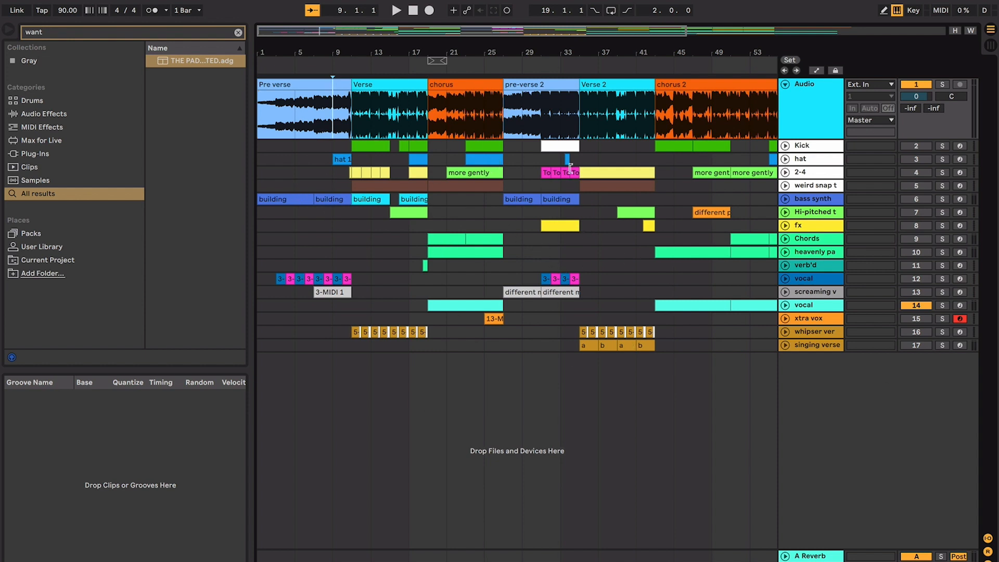
left_click(331, 225)
key("plus")
key("plus")
scroll(332, 225, "left", 3)
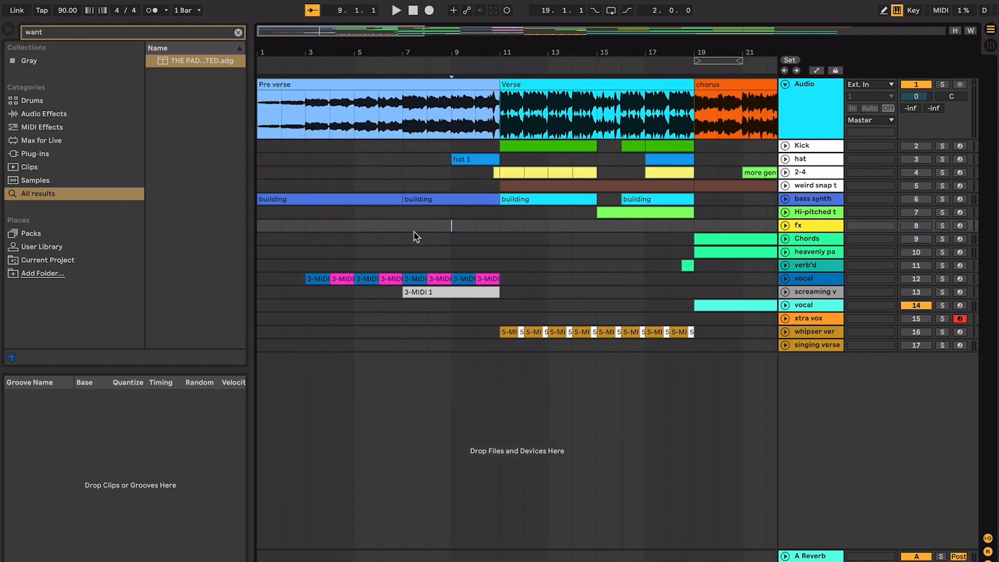
left_click(419, 230)
left_click(453, 237)
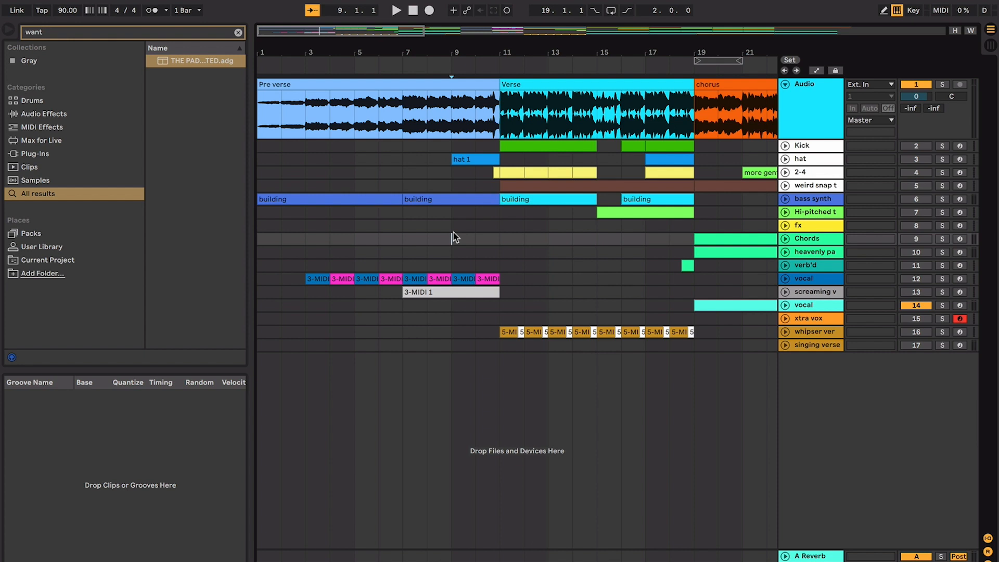
scroll(453, 237, "right", 2)
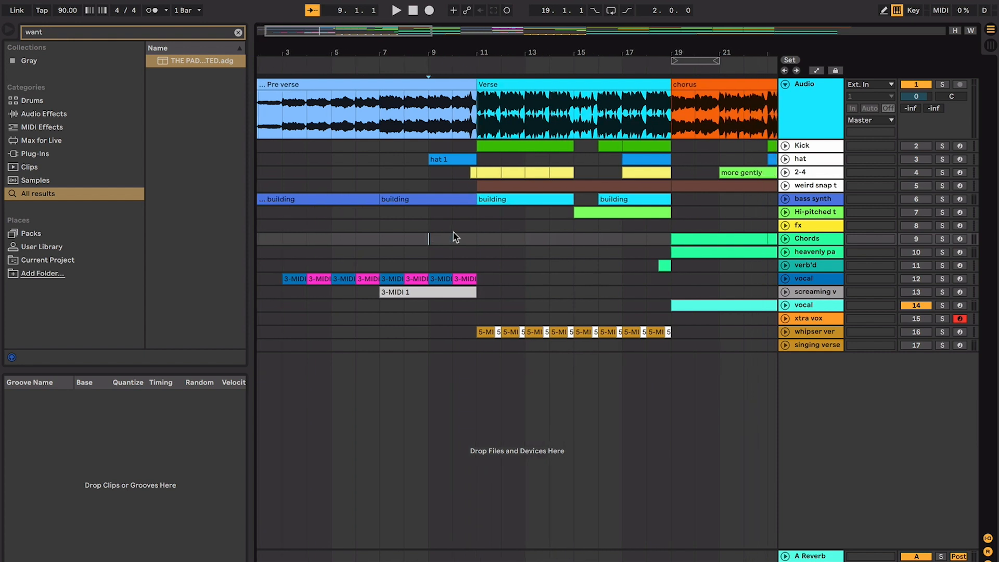
Step: Select bars 7 to 19 on the Chords track and play the arrangement from bar 7
left_click(379, 238)
scroll(515, 263, "right", 4)
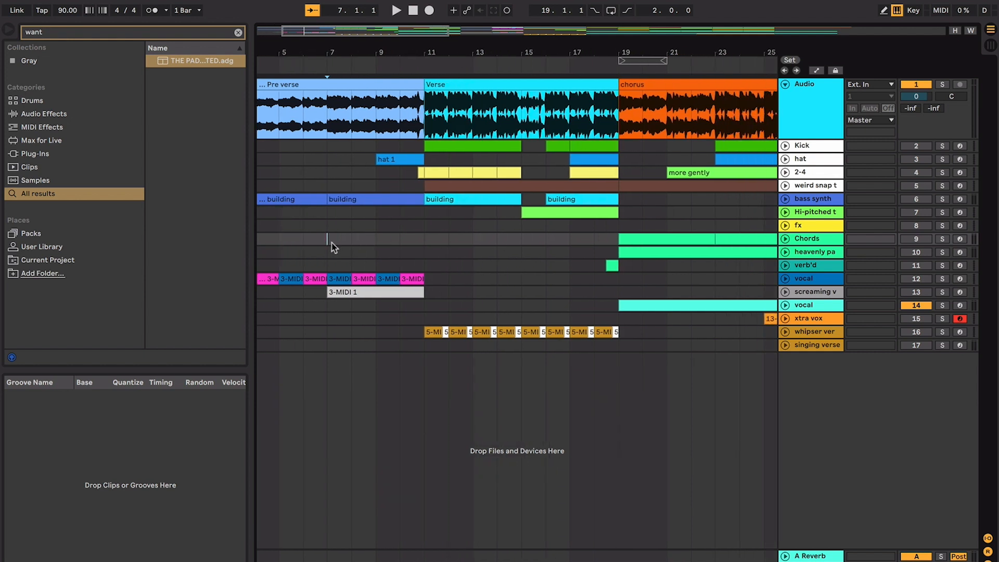
left_click_drag(332, 241, 692, 246)
scroll(350, 229, "left", 3)
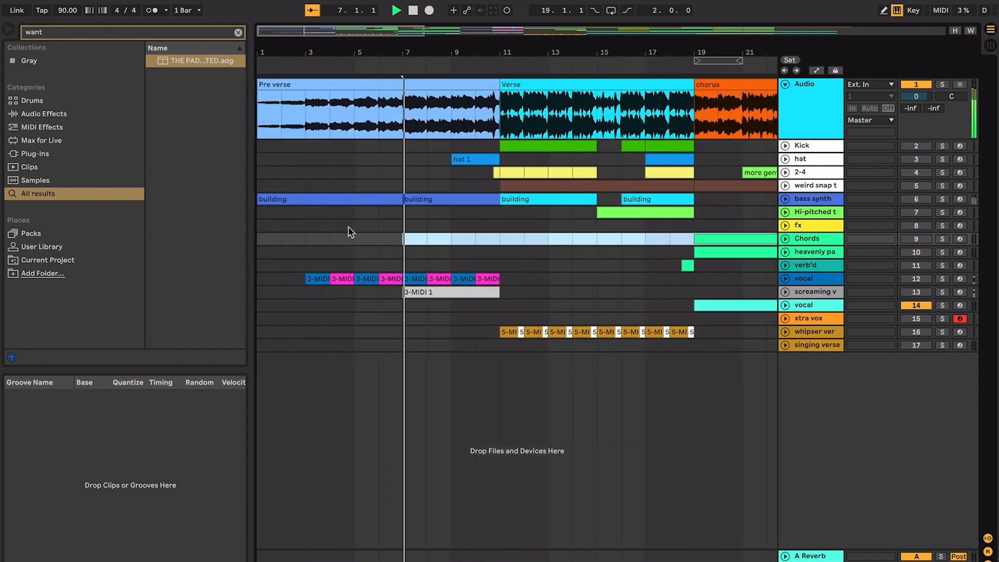
key("space")
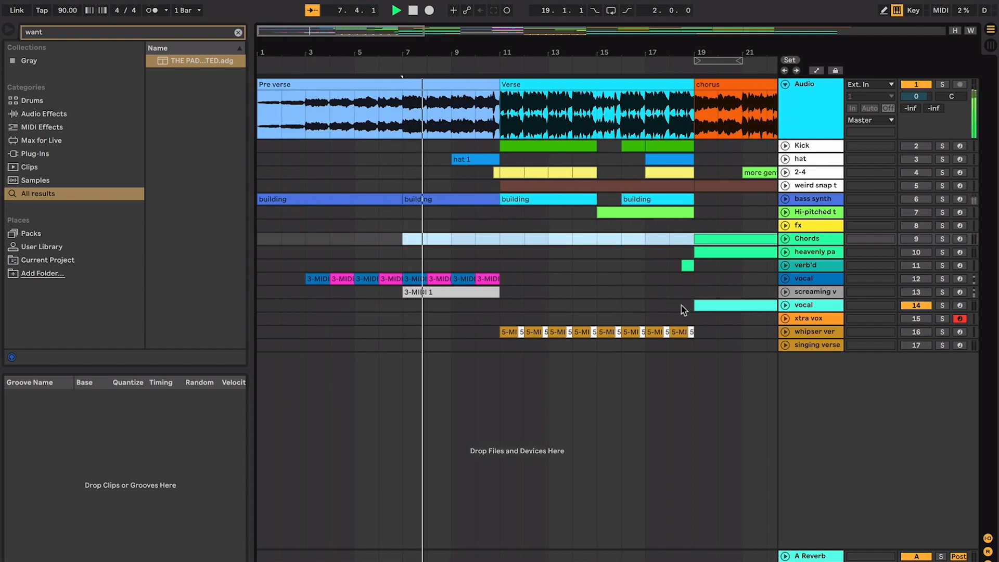
Step: Unfold the screaming v, vocal (track 12) and bass synth tracks to show their MIDI notes during playback
left_click(785, 292)
left_click(785, 278)
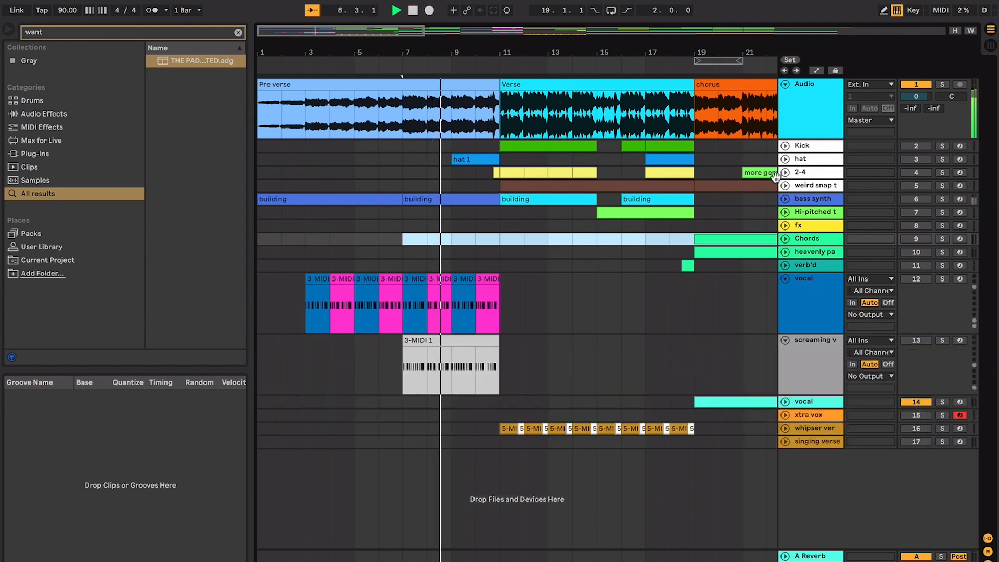
left_click(785, 199)
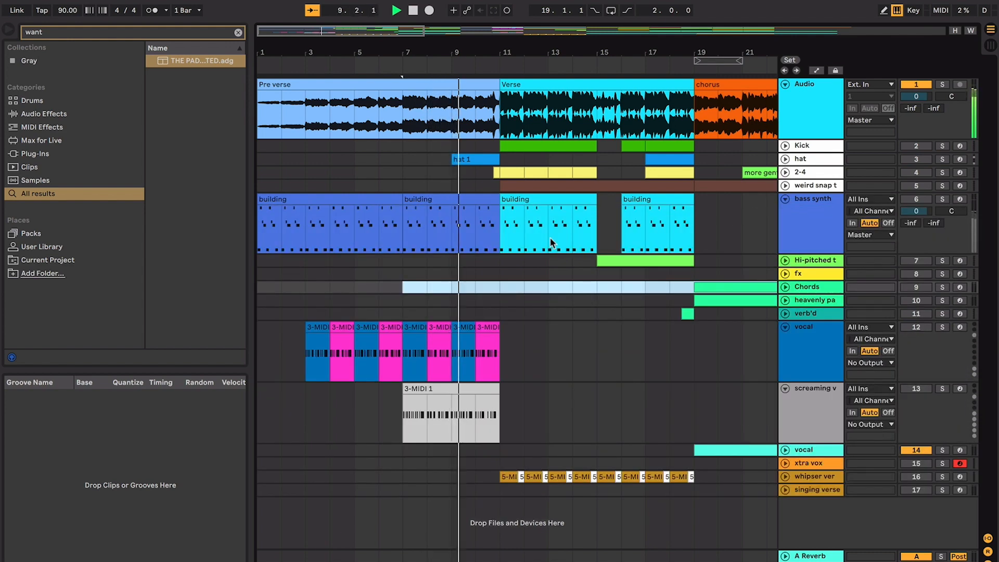
Step: Zoom in on the passage around bar 10 and unfold the hat, 2-4 and weird snap t tracks
scroll(460, 276, "up", 4)
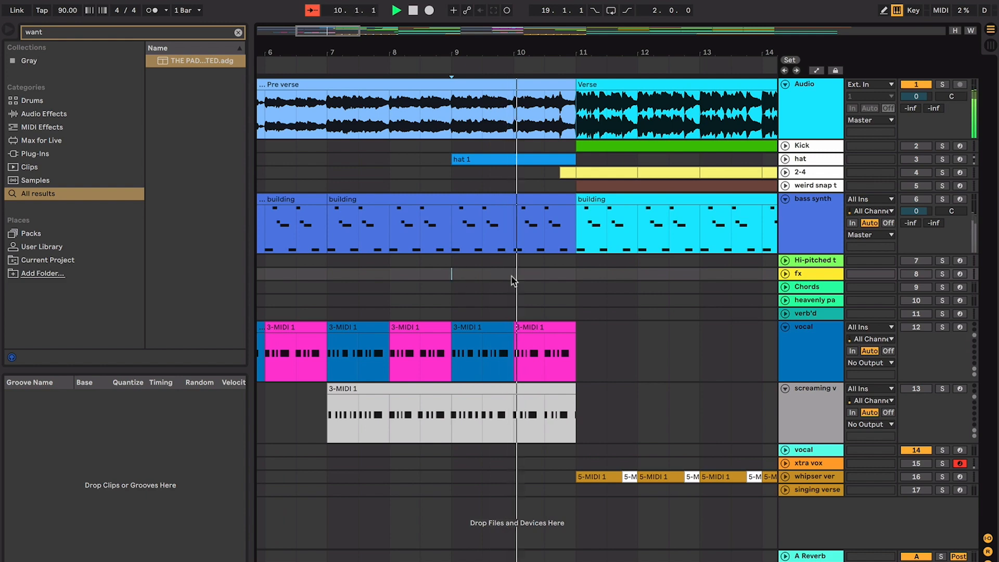
left_click(785, 158)
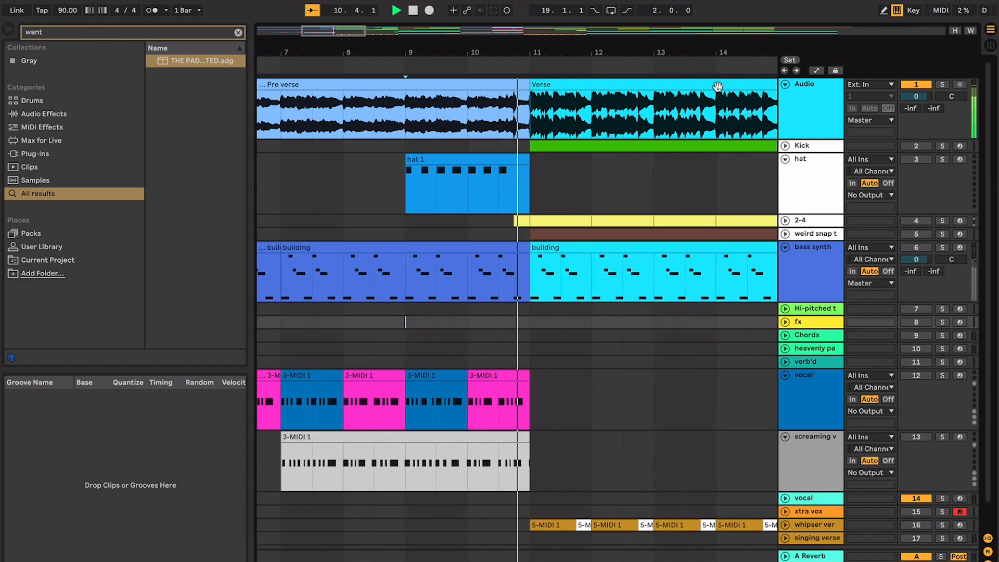
left_click(785, 220)
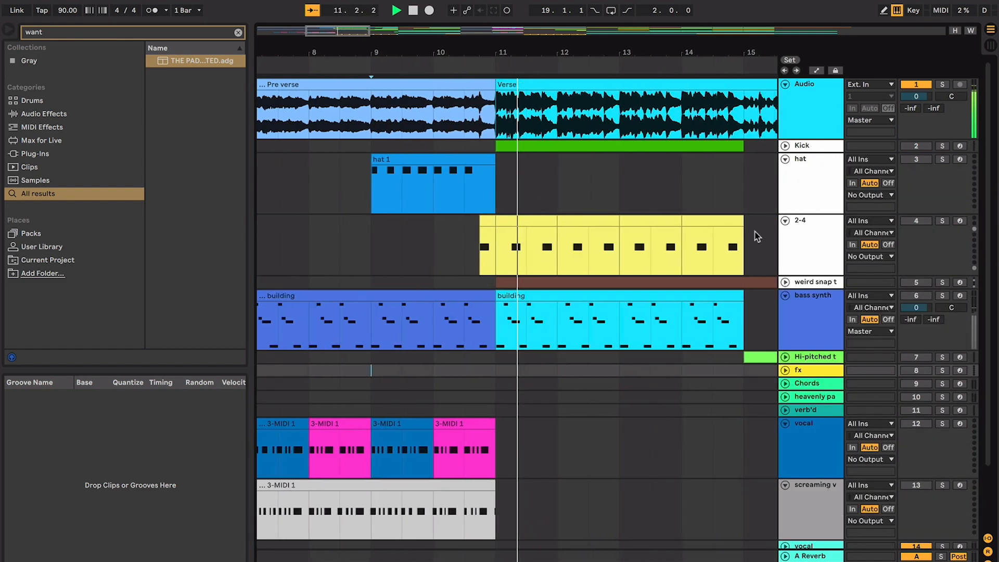
left_click(785, 282)
Step: Unfold the whipser ver, Hi-pitched t and vocal (track 14) tracks to show their MIDI notes
scroll(740, 302, "down", 5)
left_click(785, 494)
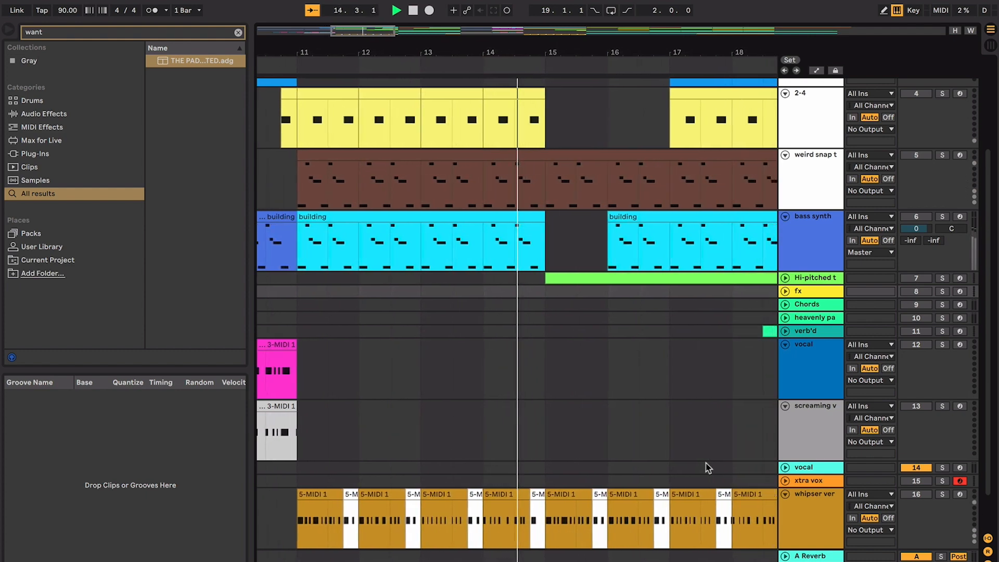
left_click(786, 279)
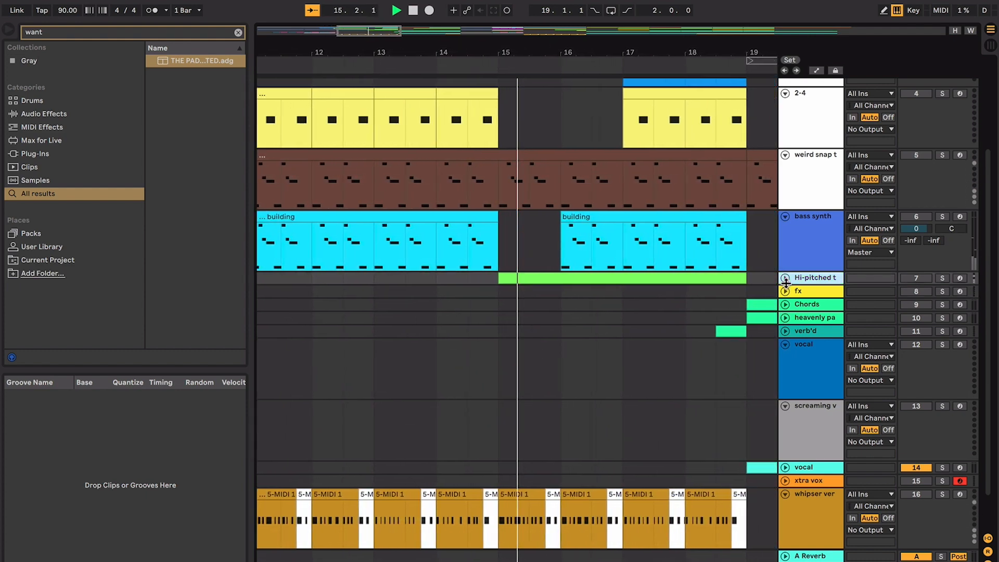
left_click(786, 278)
scroll(709, 284, "down", 2)
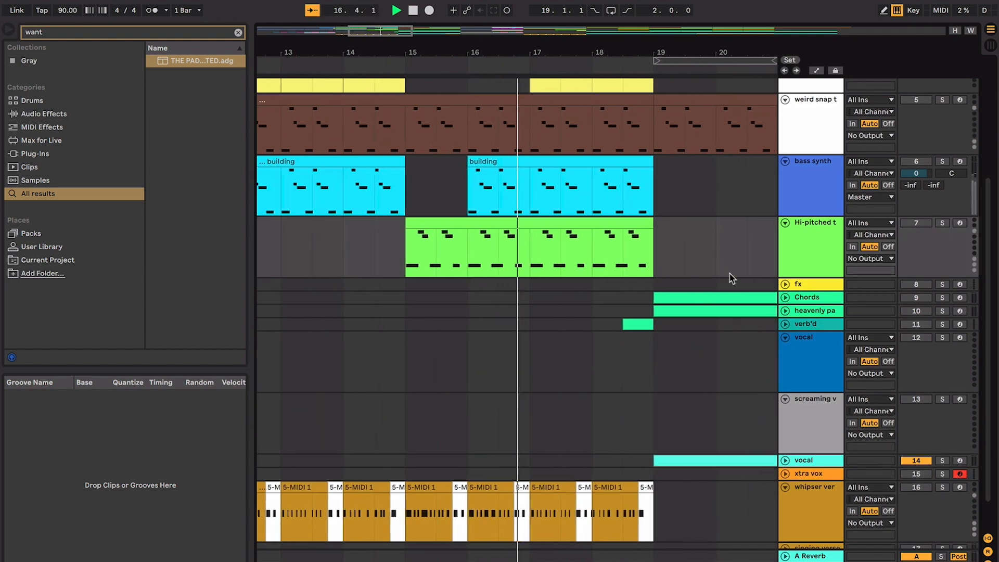
left_click(785, 460)
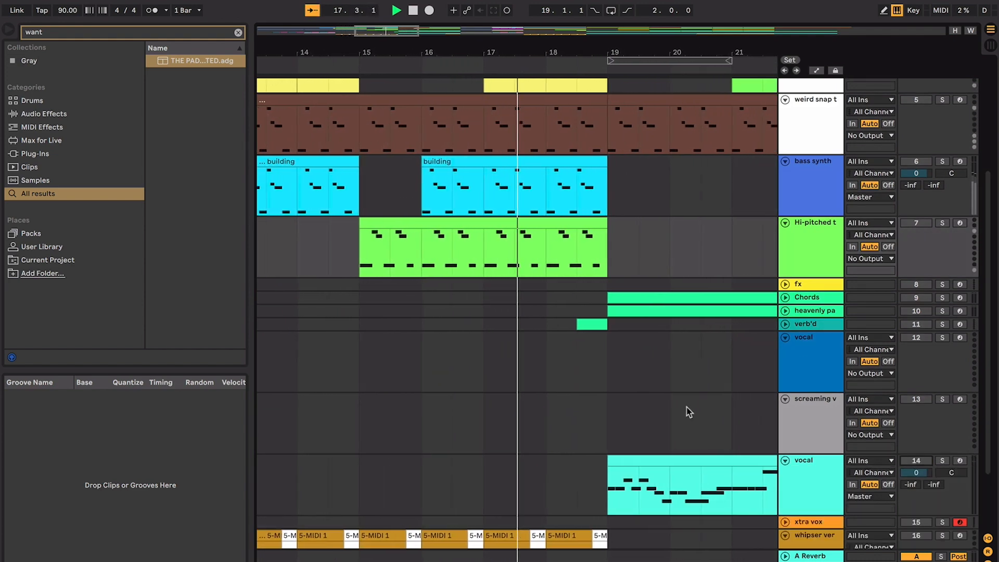
Step: Unfold the Chords track and move the turquoise vocal track (track 14) directly below verb'd
scroll(686, 408, "down", 2)
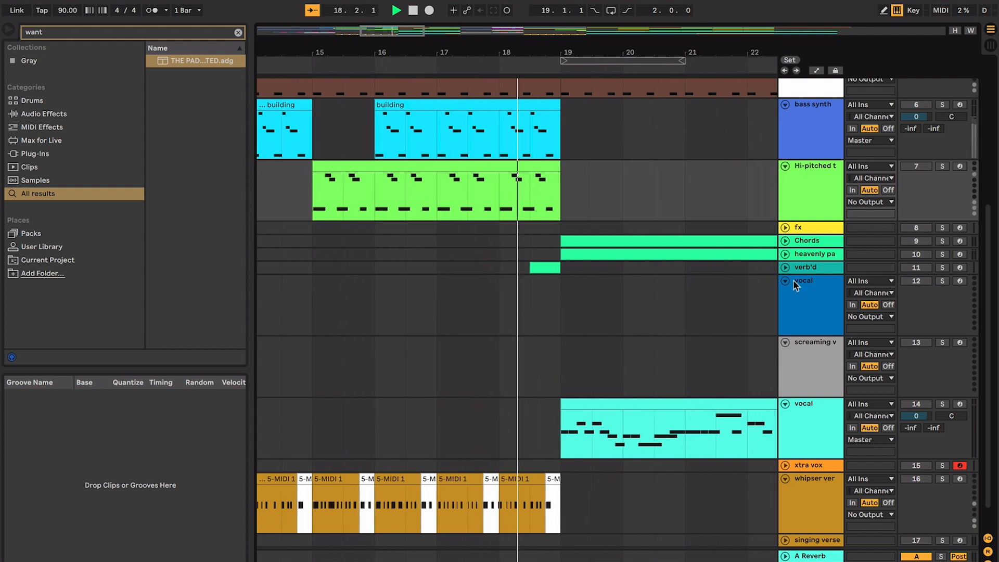
left_click(785, 259)
left_click(785, 240)
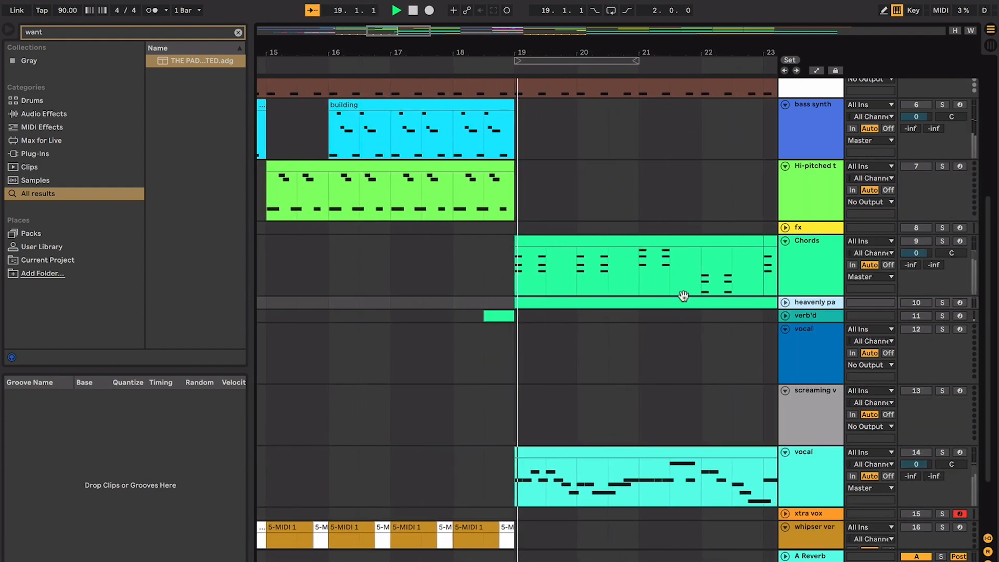
left_click_drag(820, 494, 830, 325)
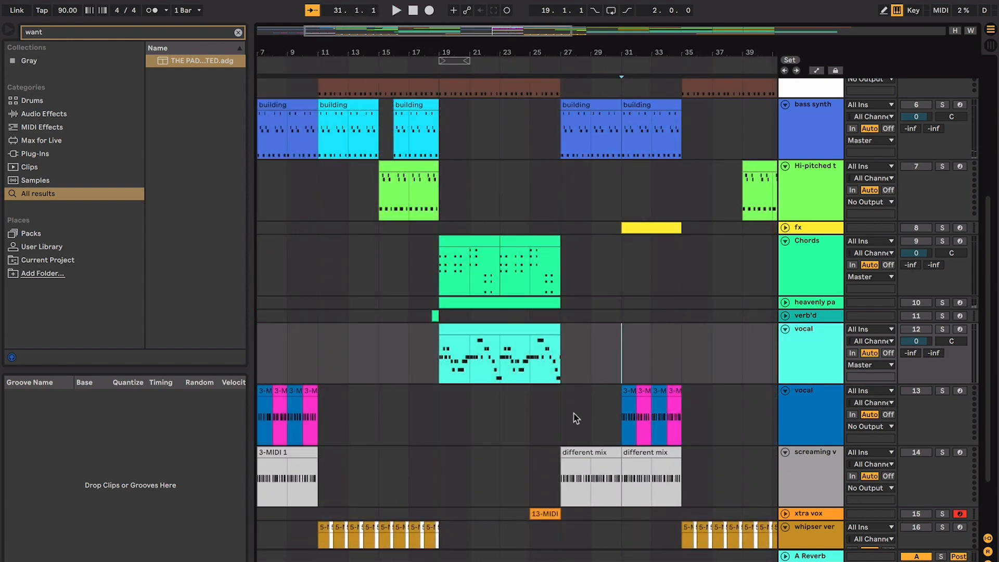
Step: Select the empty bars 27 to 31 on the blue vocal track, and mark bar 7 on the turquoise vocal track
left_click(574, 413)
left_click_drag(576, 418, 613, 410)
scroll(613, 410, "left", 3)
scroll(614, 410, "up", 1)
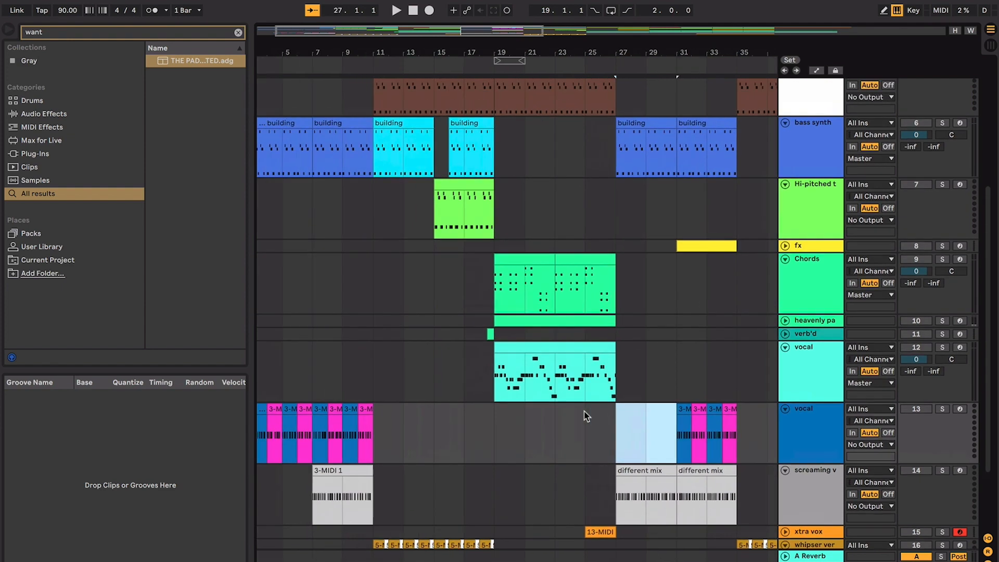
left_click(385, 324)
left_click(349, 377)
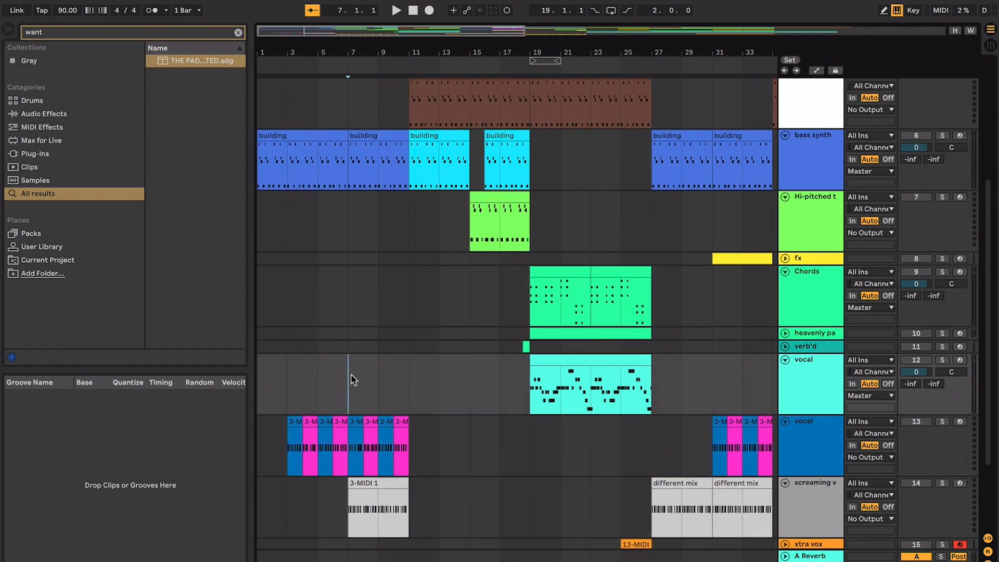
Step: Examine the clips across the tracks between bars 7 and 11, marking bar 11 where the verse begins
scroll(350, 379, "up", 5)
scroll(352, 379, "down", 4)
scroll(351, 378, "down", 5)
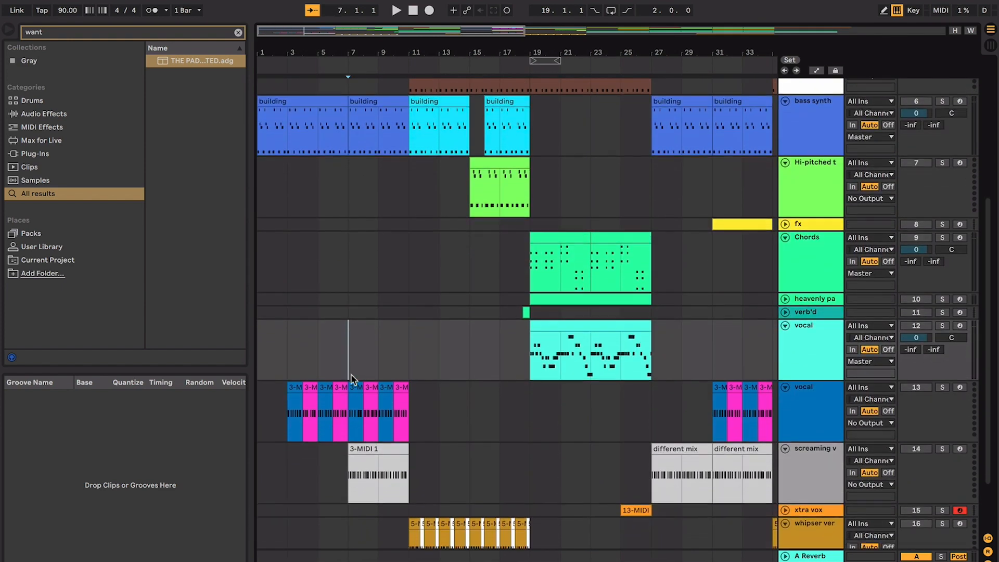
left_click_drag(346, 311, 412, 304)
left_click(410, 304)
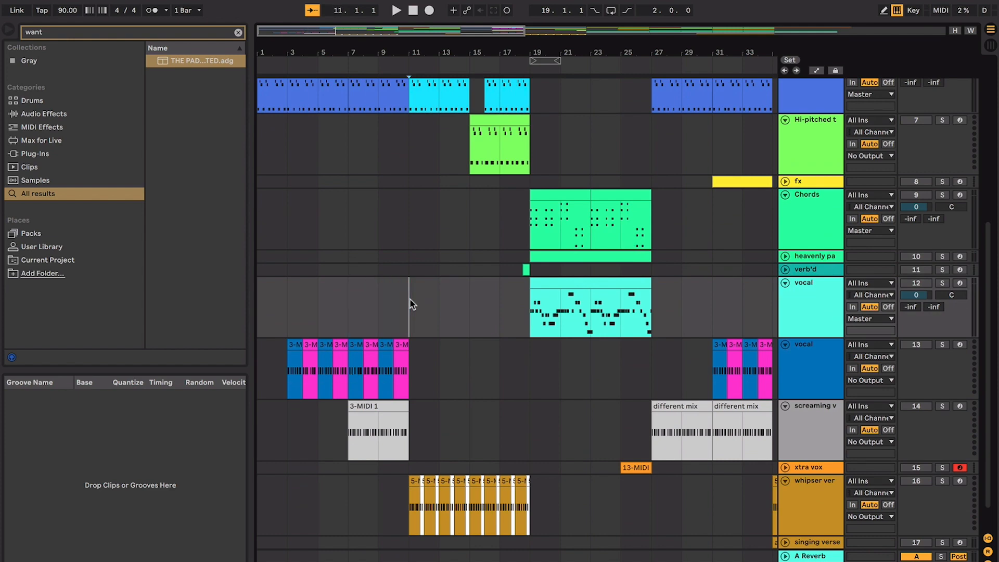
scroll(437, 347, "down", 1)
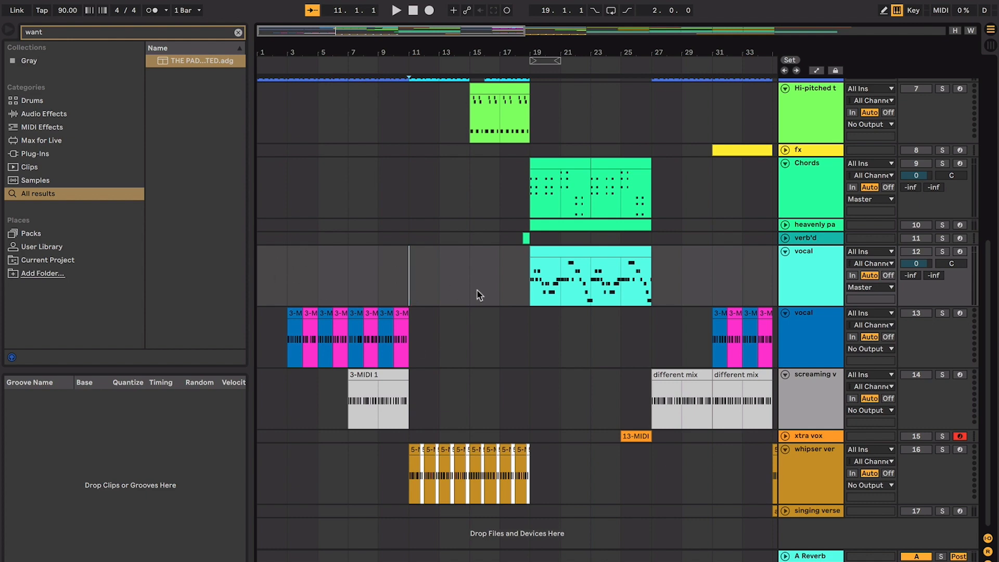
scroll(435, 328, "up", 3)
left_click(402, 311)
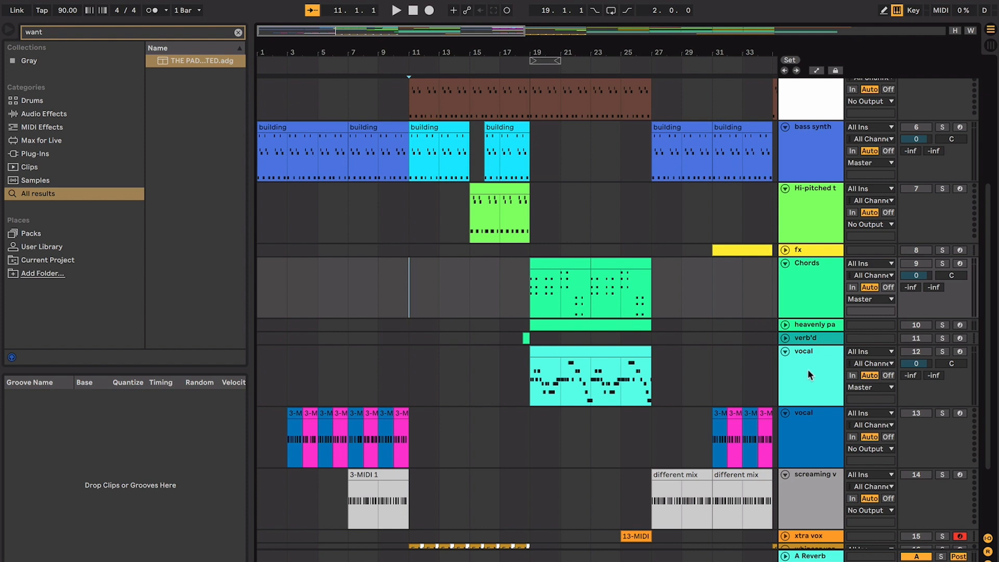
Step: Examine the note patterns in the blue vocal and screaming v clips around bar 9
left_click(378, 398)
key("plus")
key("plus")
key("plus")
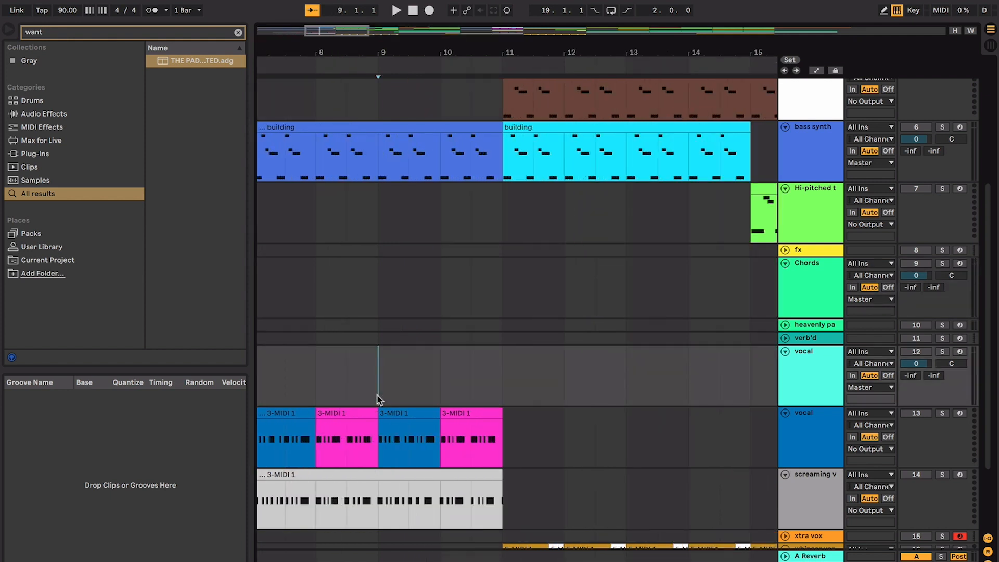
scroll(378, 398, "left", 2)
scroll(379, 398, "down", 1)
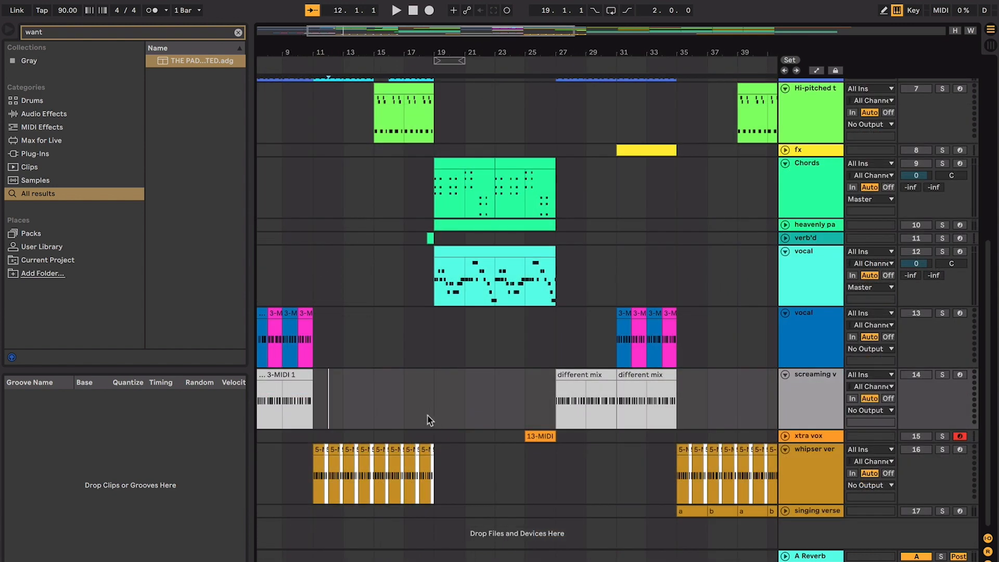
Step: Compare the Verse section on the Audio track with the vocals, selecting bars 13.4 to 15 from screaming v to whipser ver
left_click(427, 415)
scroll(423, 416, "up", 10)
left_click(360, 84)
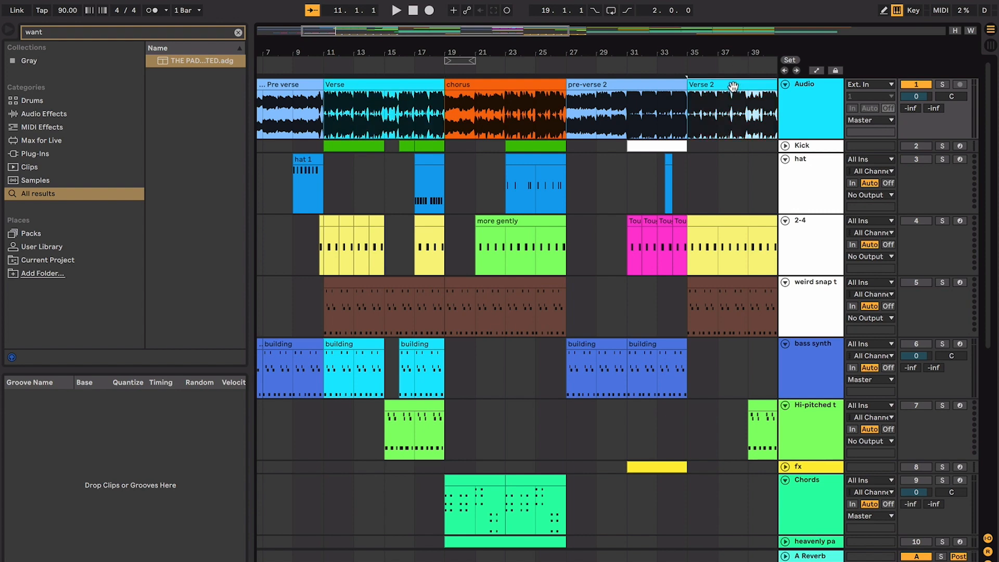
scroll(658, 152, "down", 10)
left_click(389, 469)
left_click_drag(391, 471, 368, 474)
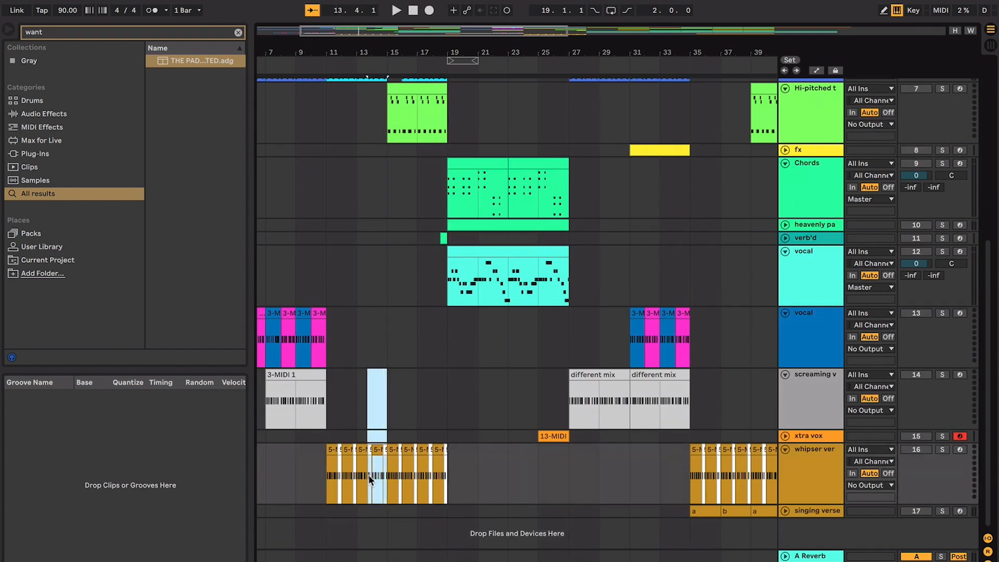
Step: Examine the whipser ver and singing verse clips of the second verse, selecting the first "a" clip at bar 35
scroll(439, 463, "right", 1)
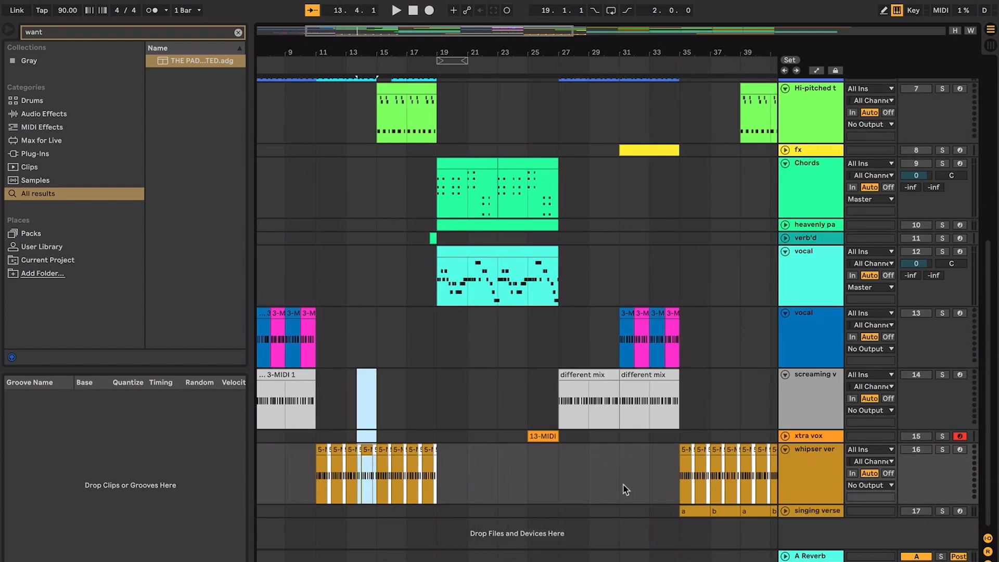
left_click(679, 484)
scroll(679, 488, "right", 3)
left_click(622, 509)
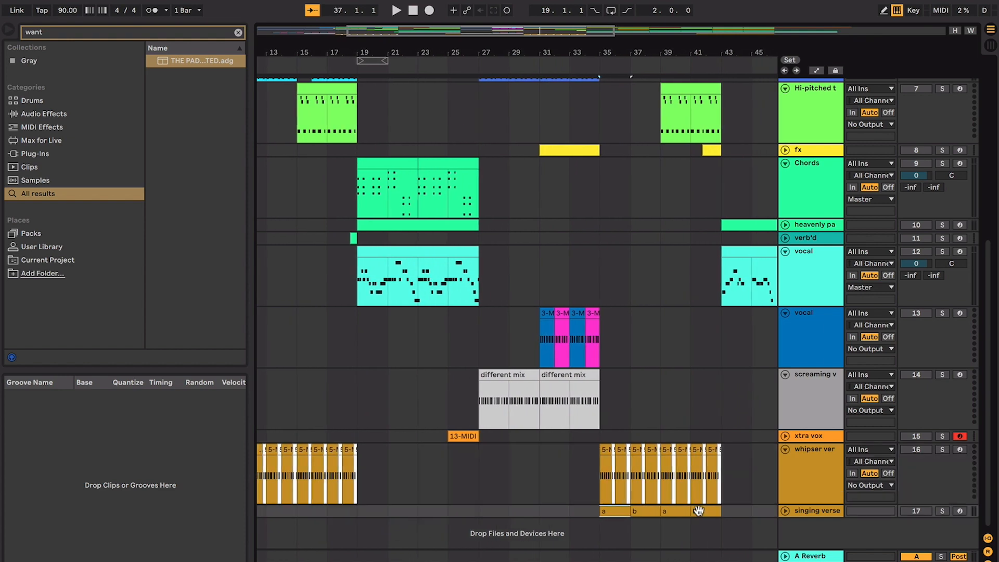
left_click(613, 489)
scroll(604, 488, "left", 4)
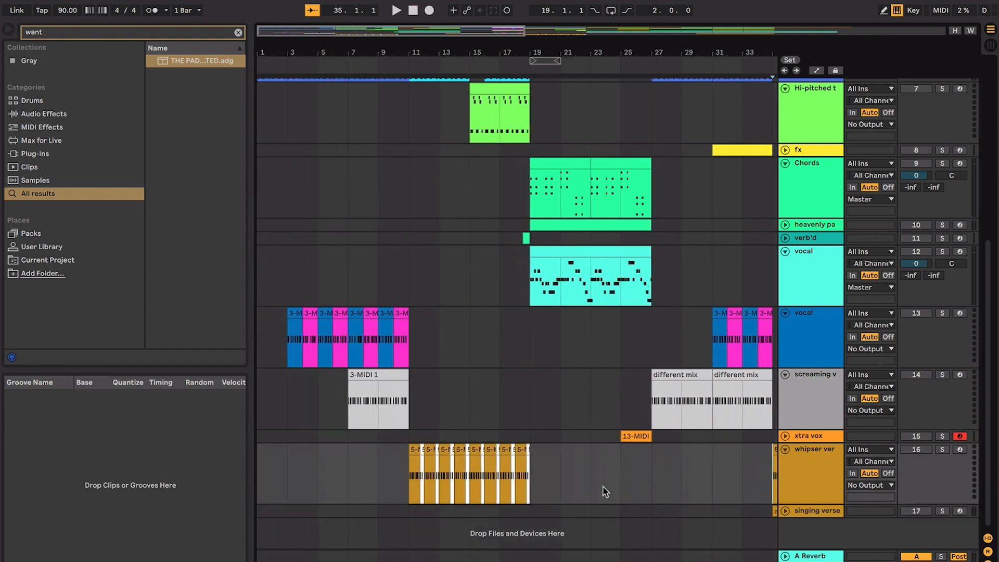
Step: Select the first whipser ver clip at bar 11 and play the first verse from there
left_click(415, 478)
key("plus")
key("plus")
key("plus")
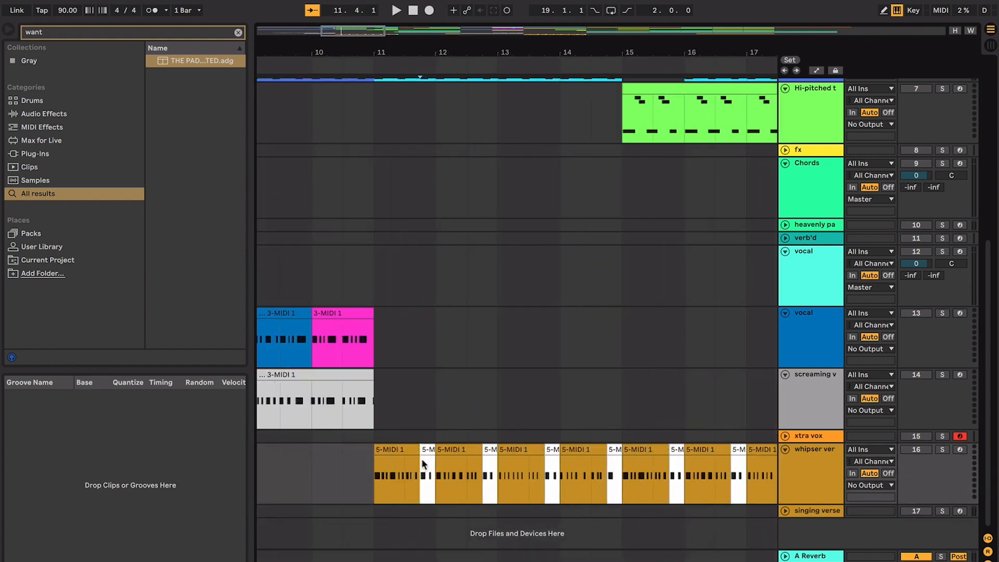
left_click(414, 452)
key("space")
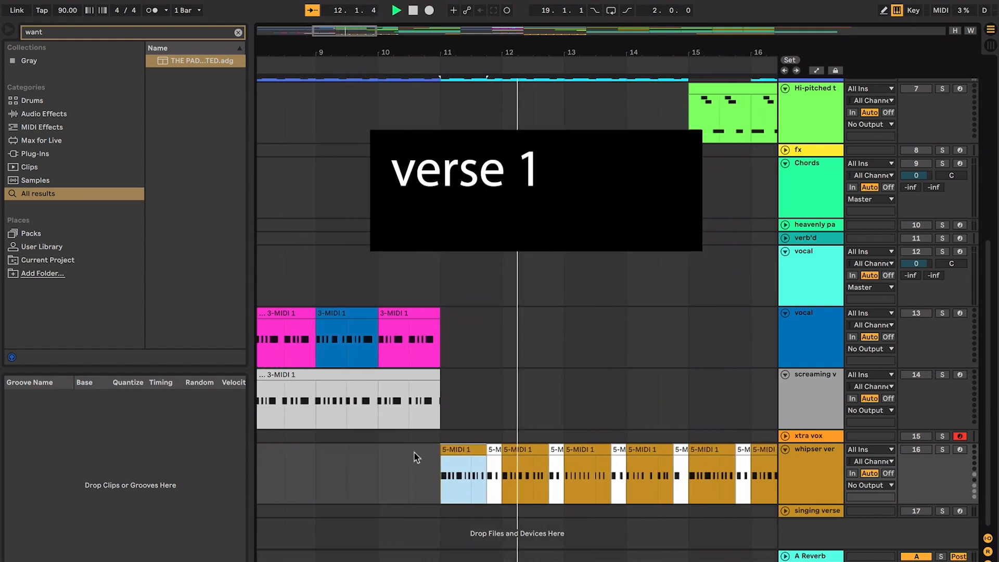
Step: Follow the first verse's whipser ver notes at close and wide range up to bar 14, and stop playback
key("minus")
key("minus")
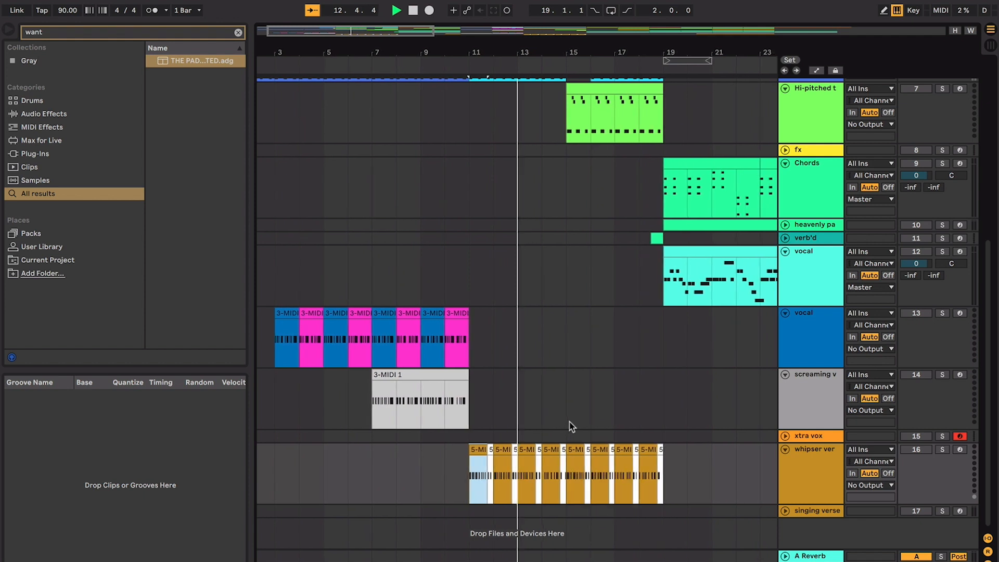
key("plus")
key("plus")
key("minus")
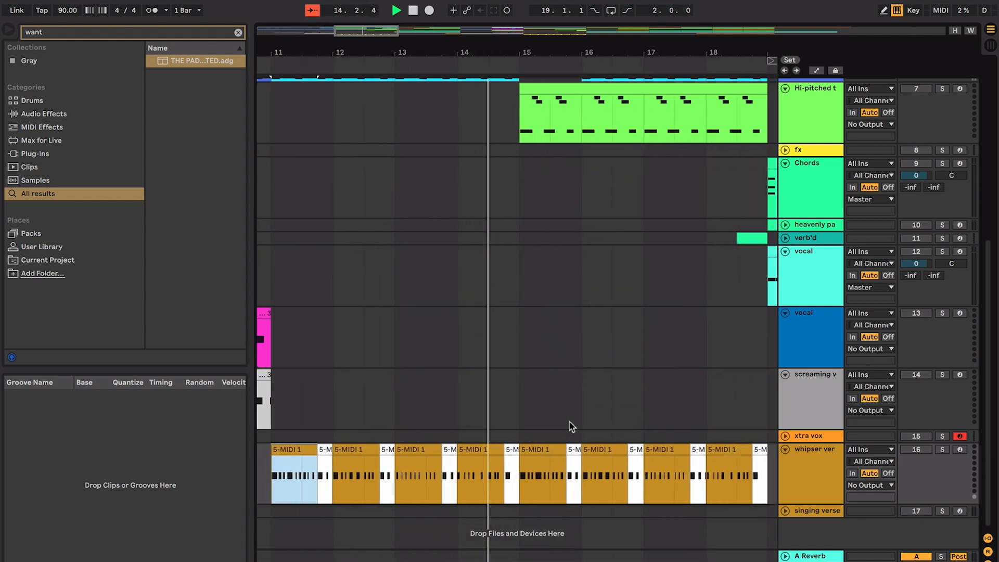
key("space")
key("minus")
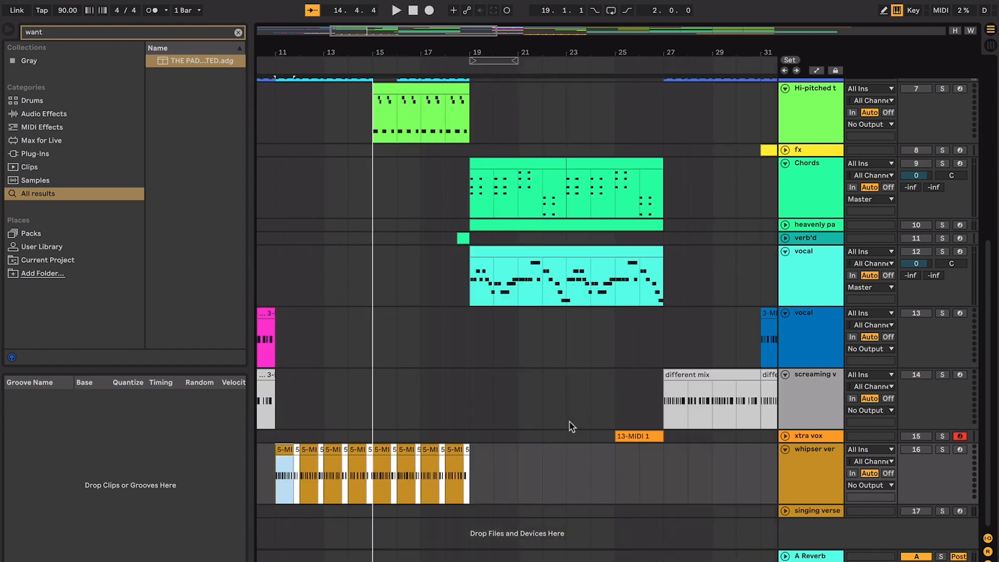
Step: Mark the second verse's start at bar 35 and unfold the singing verse track to show its notes
scroll(571, 427, "right", 6)
left_click(562, 473)
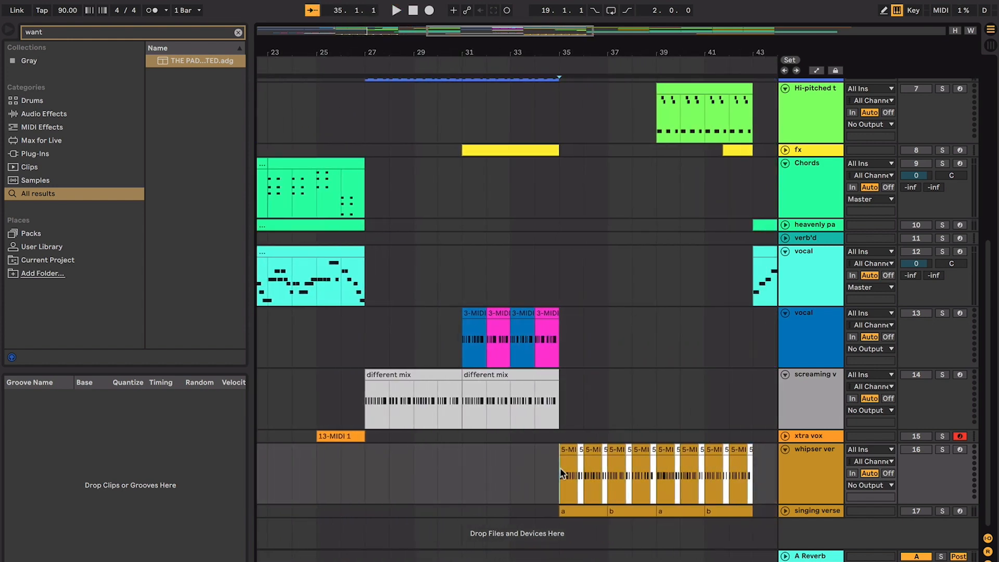
key("plus")
key("plus")
left_click(785, 510)
scroll(636, 462, "right", 3)
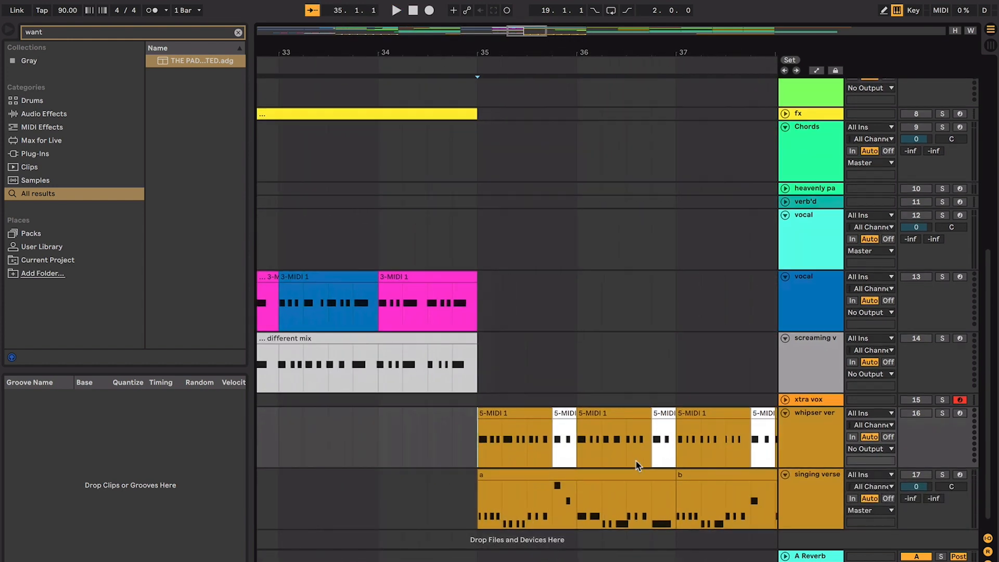
Step: Play the arrangement from bar 34.2 to hear the whipser ver and singing verse parts together
left_click(609, 471)
left_click(397, 441)
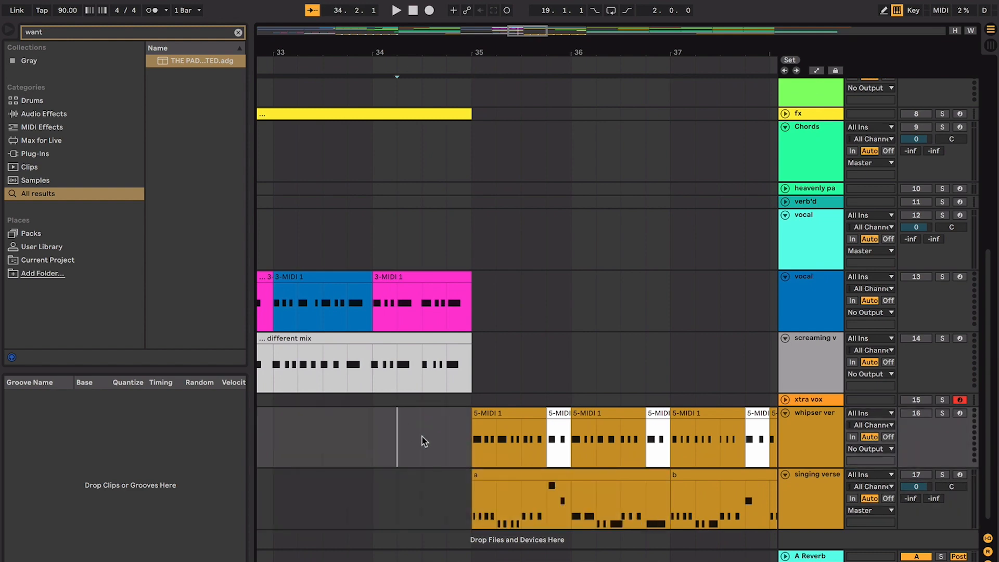
scroll(419, 359, "up", 6)
scroll(418, 359, "down", 6)
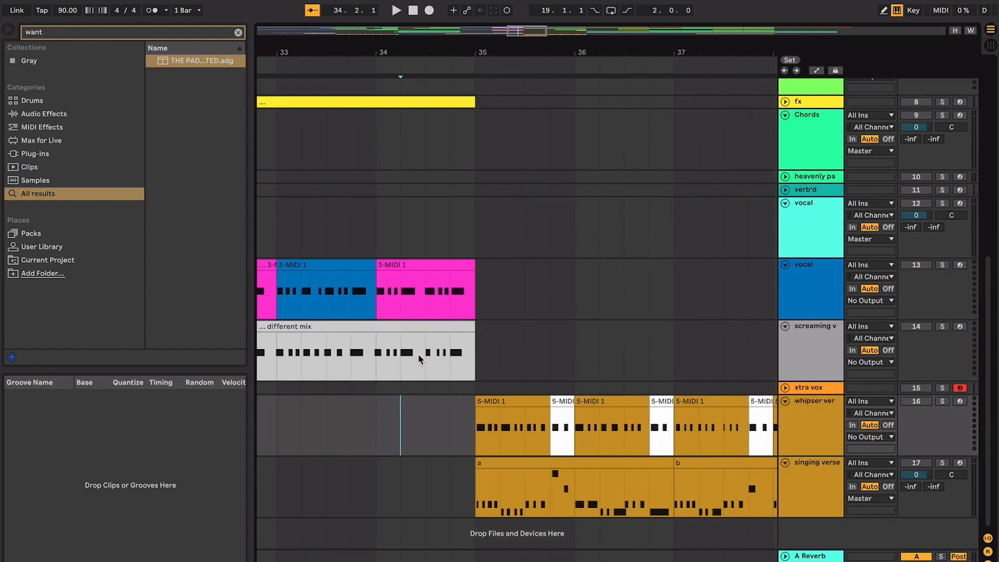
key("space")
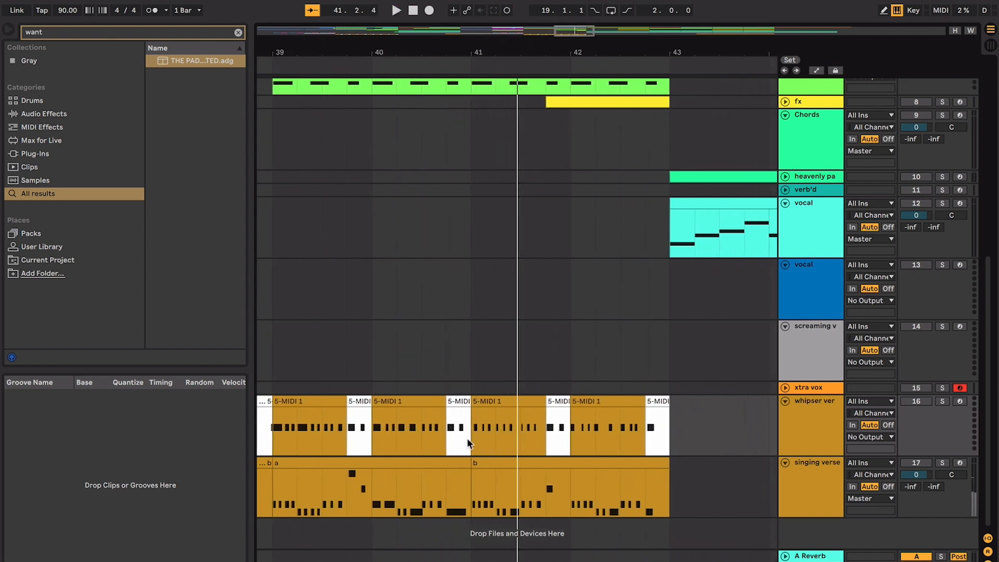
Step: Select the whipser ver clip at bar 35 and play the second verse from there
left_click(483, 462)
scroll(490, 464, "left", 10)
scroll(490, 466, "down", 5)
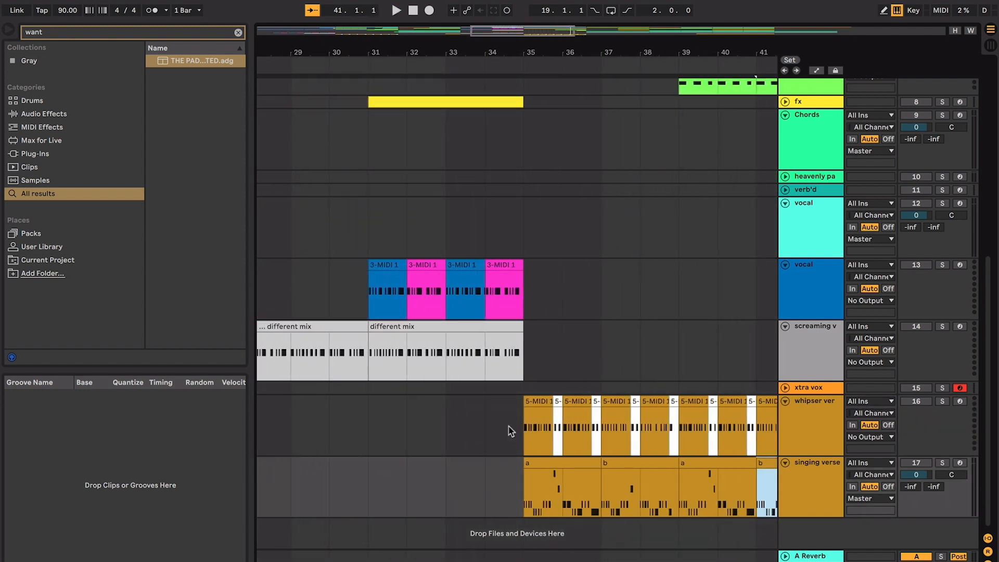
left_click(539, 408)
scroll(543, 398, "down", 4)
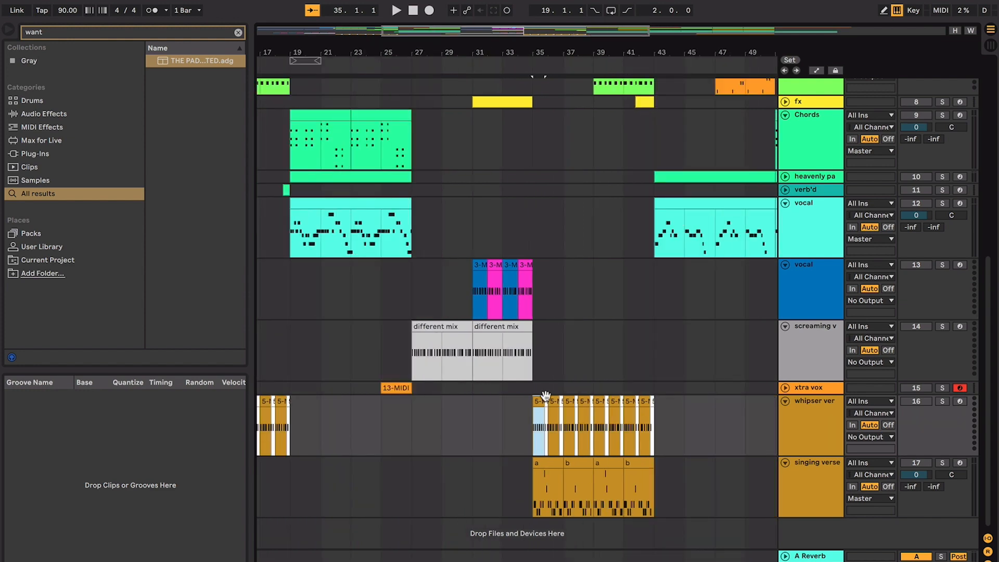
key("space")
Step: Restart playback from the first whipser ver clip at bar 11 to compare the first verse
scroll(541, 401, "left", 8)
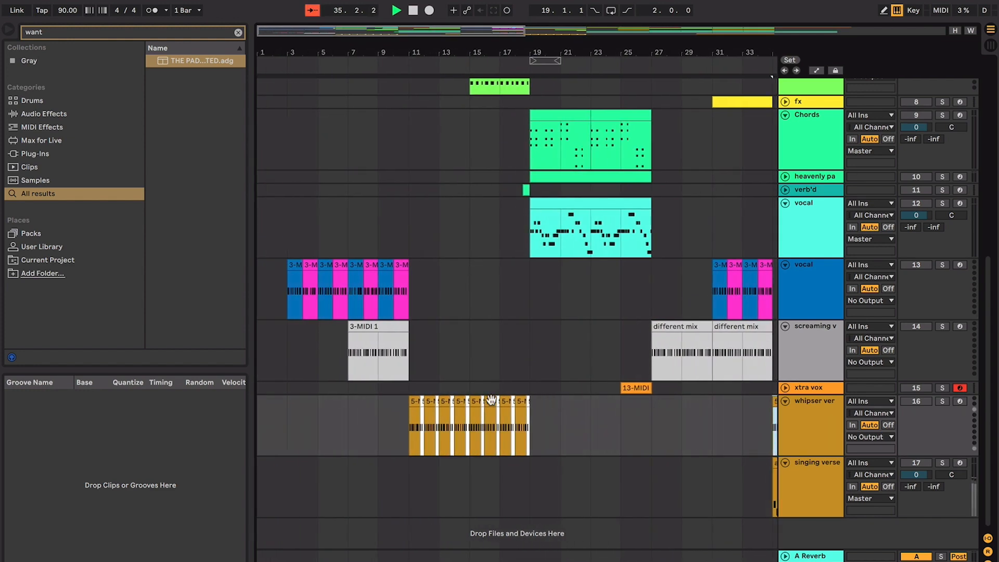
left_click(415, 401)
key("space")
key("space")
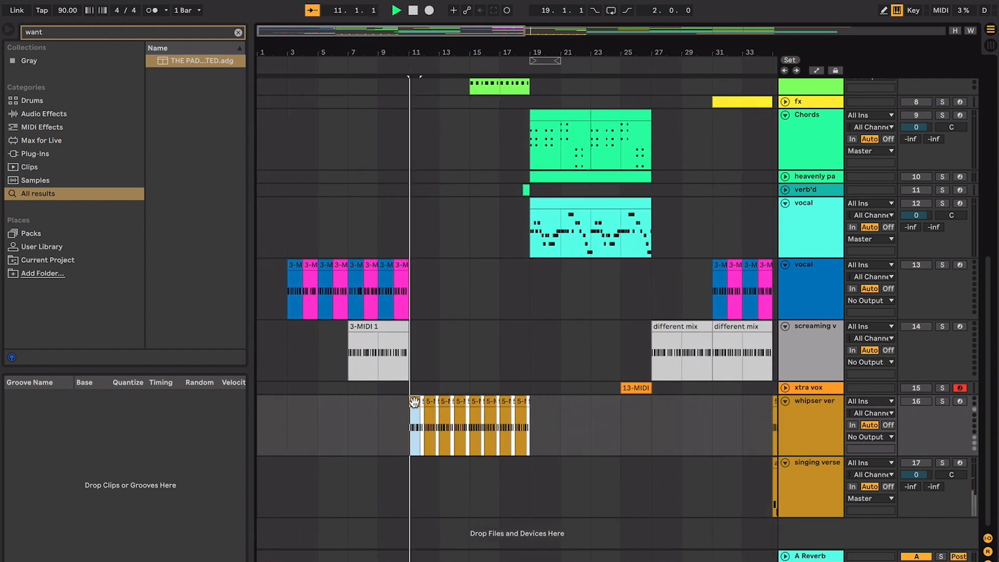
Step: Restart playback from the whipser ver clip at bar 36 in the second verse, stopping at bar 37
scroll(557, 408, "right", 4)
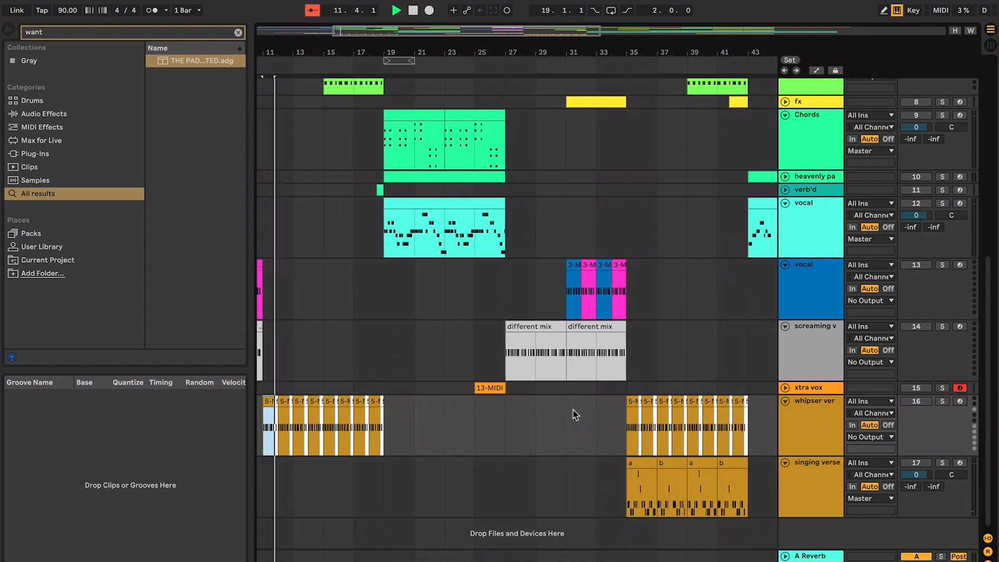
left_click(647, 401)
key("space")
key("space")
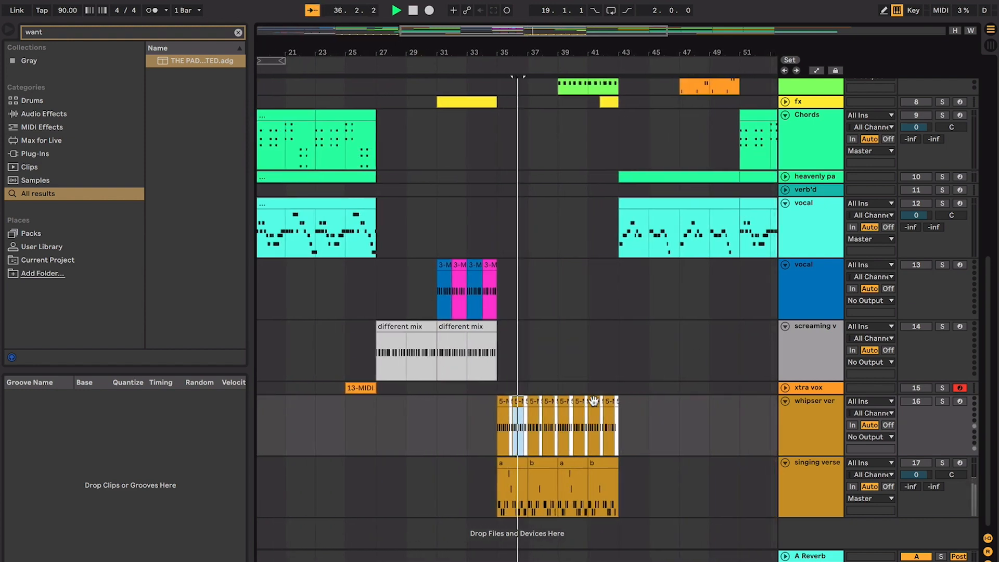
scroll(576, 401, "up", 5)
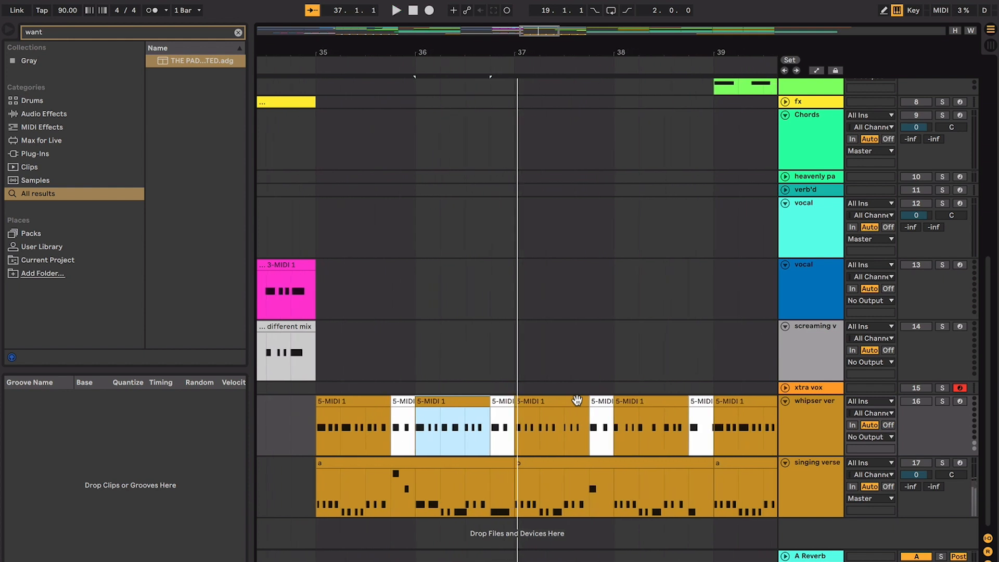
key("space")
Step: Mark bar 36.4 on whipser ver and select the first "a" clip of singing verse at bar 35
scroll(468, 402, "down", 6)
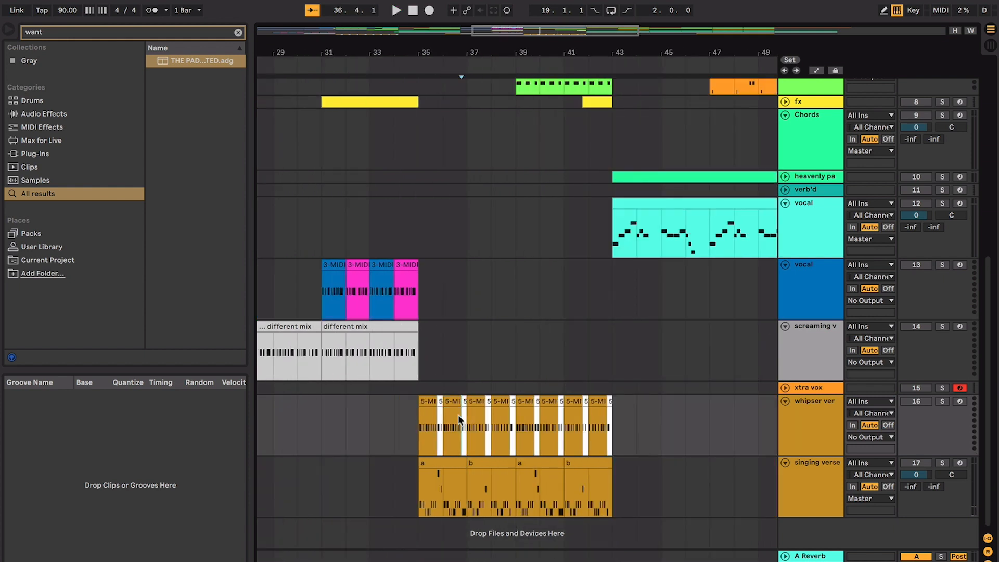
scroll(450, 416, "right", 1)
left_click(470, 460)
left_click(449, 462)
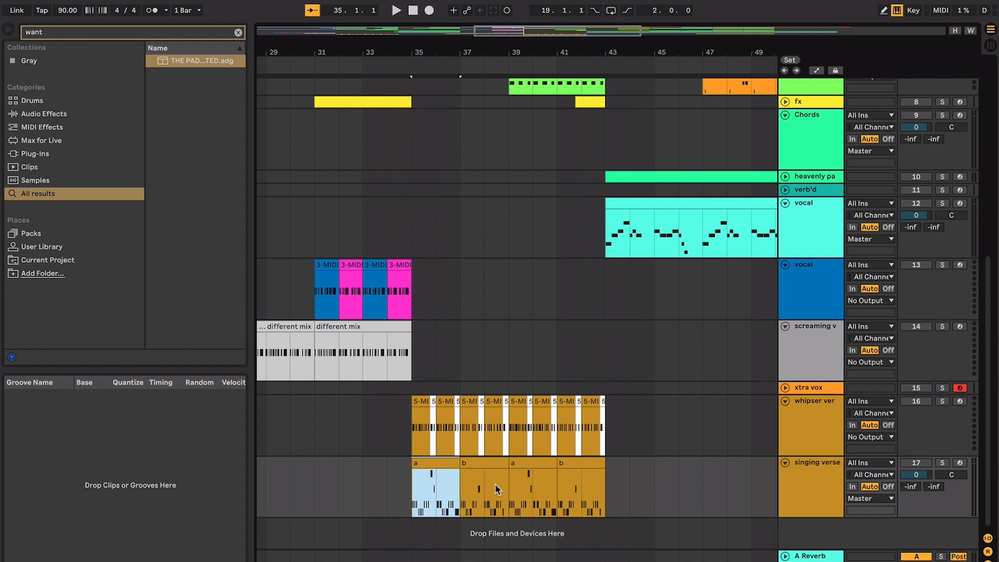
Step: Select the first "a" clip of singing verse and mark bar 35.4 on whipser ver
scroll(435, 467, "up", 4)
scroll(435, 466, "up", 5)
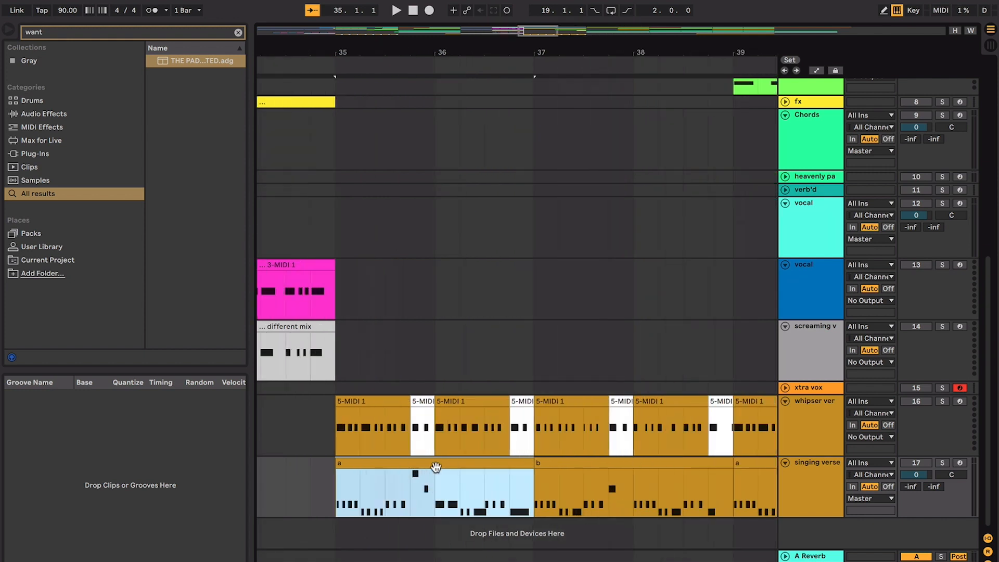
left_click(384, 390)
left_click(395, 462)
left_click(410, 442)
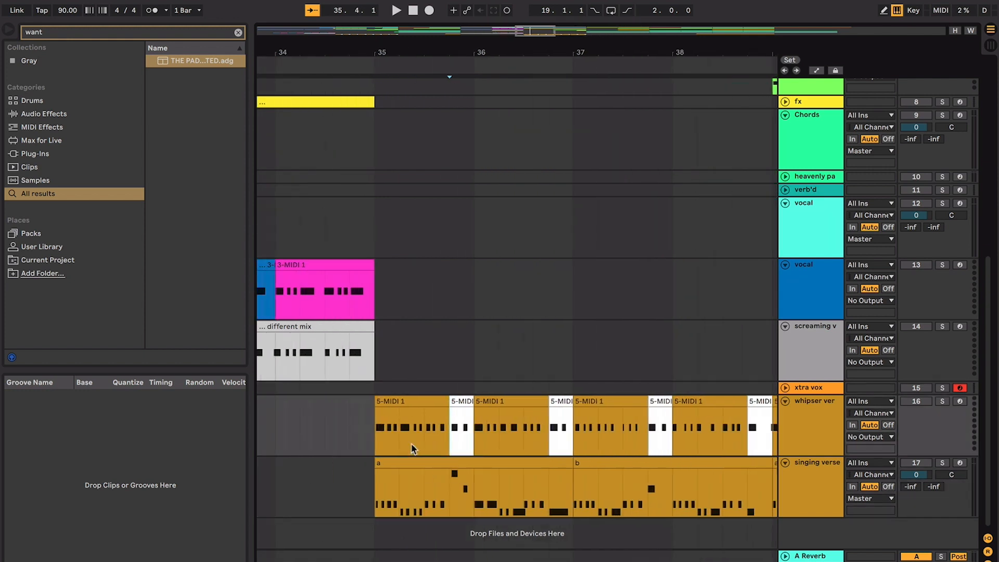
Step: Alternately select the orange and white whipser ver clips in bar 35 to contrast them, ending on the orange one
scroll(411, 442, "up", 4)
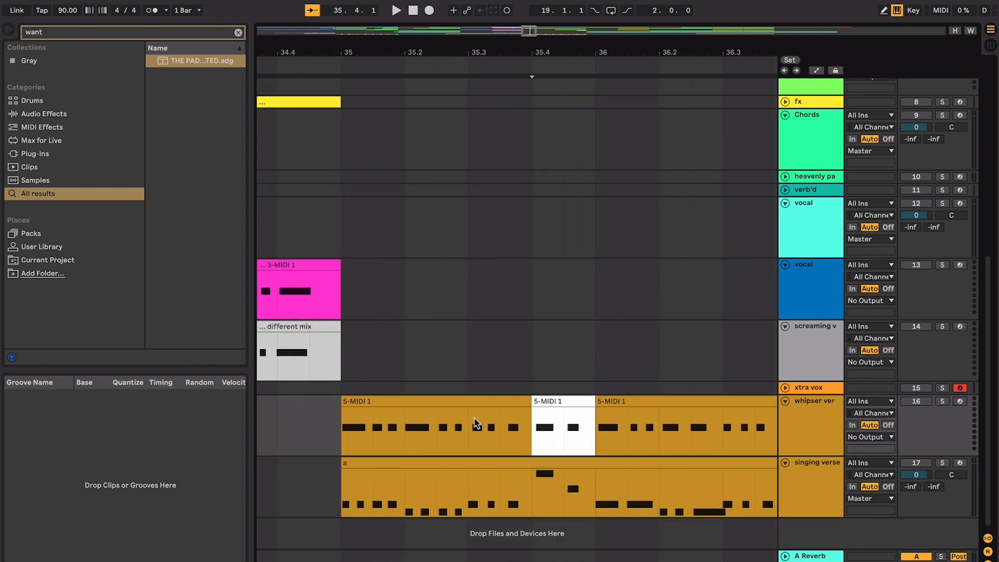
left_click(489, 402)
left_click(564, 401)
left_click(509, 402)
left_click(551, 401)
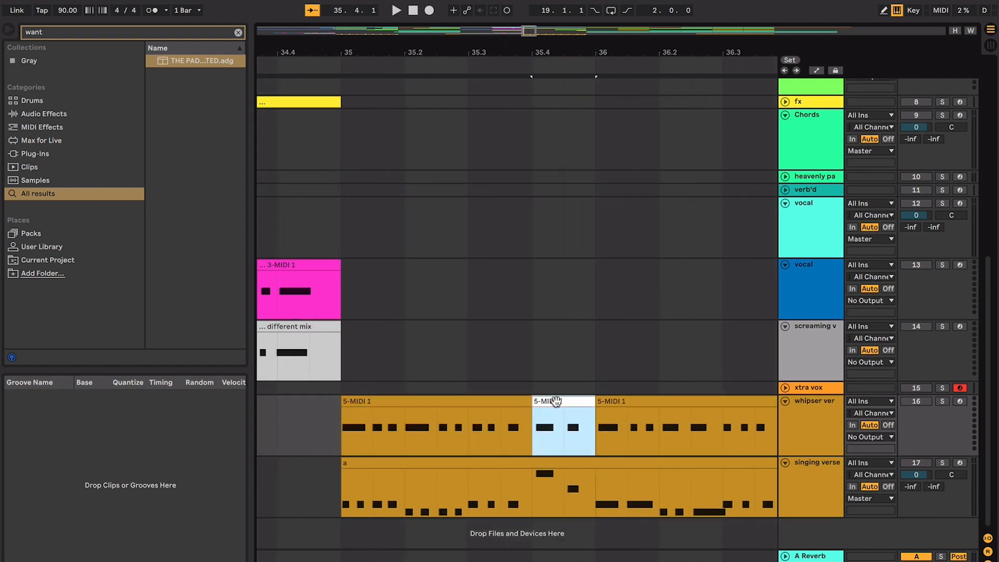
left_click(519, 405)
Step: Highlight bar 35 across xtra vox and whipser ver, and select the white whipser ver clip at bar 35.4
scroll(552, 400, "down", 3)
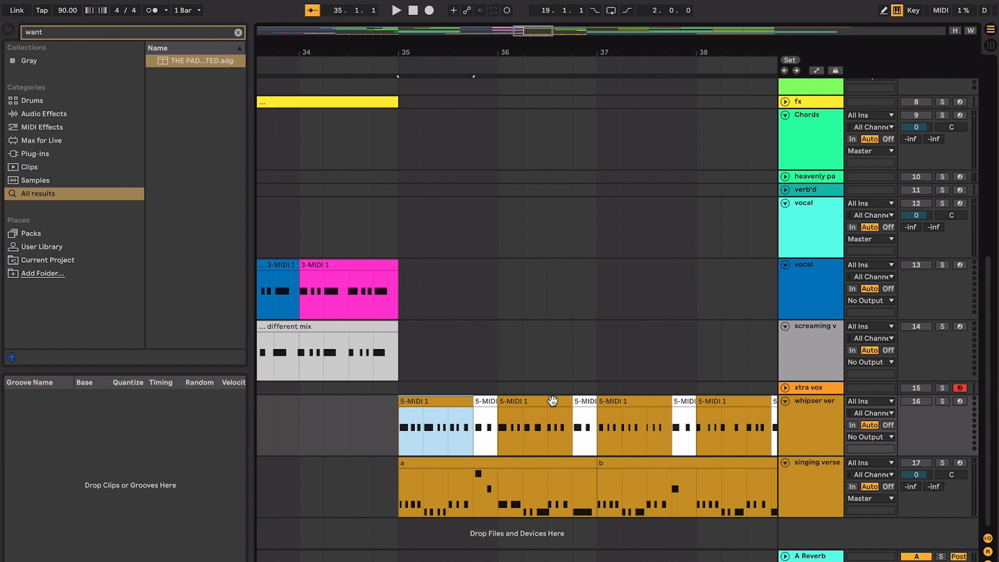
left_click_drag(498, 411, 406, 421)
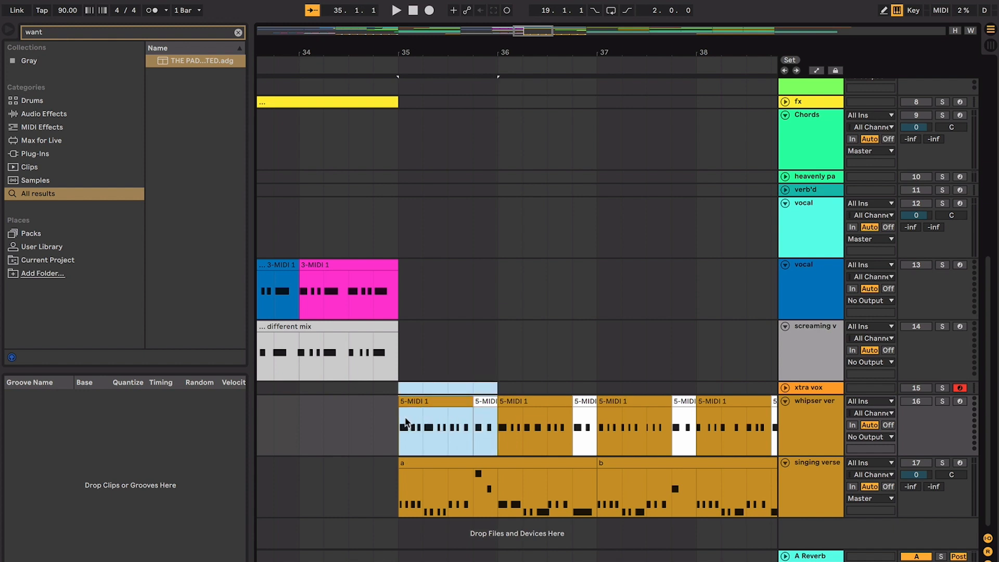
left_click(426, 405)
left_click(489, 413)
left_click(464, 403)
left_click(479, 403)
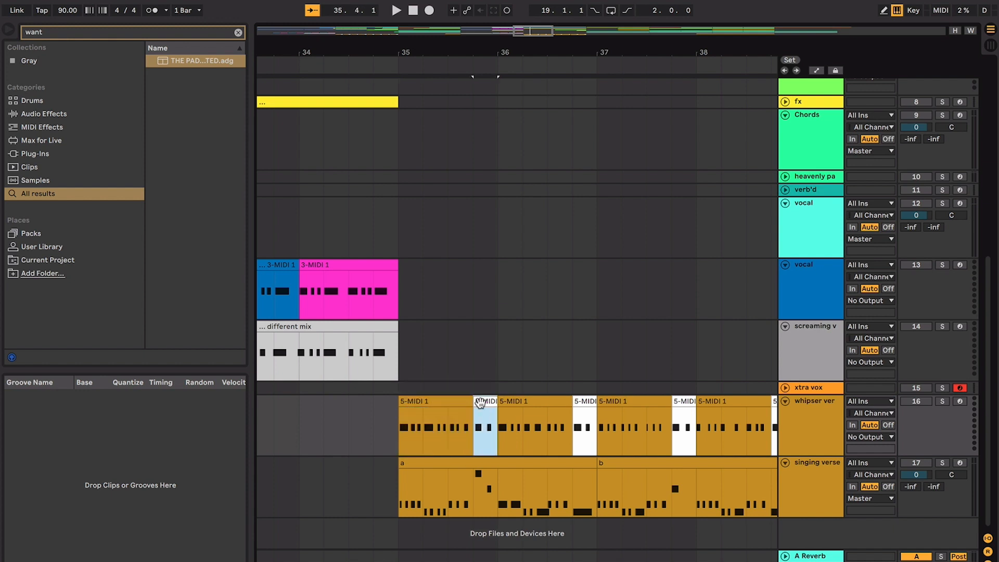
Step: Mark bar 35.4 on xtra vox and examine the other tracks around that beat
left_click(450, 403)
left_click(480, 403)
left_click(482, 386)
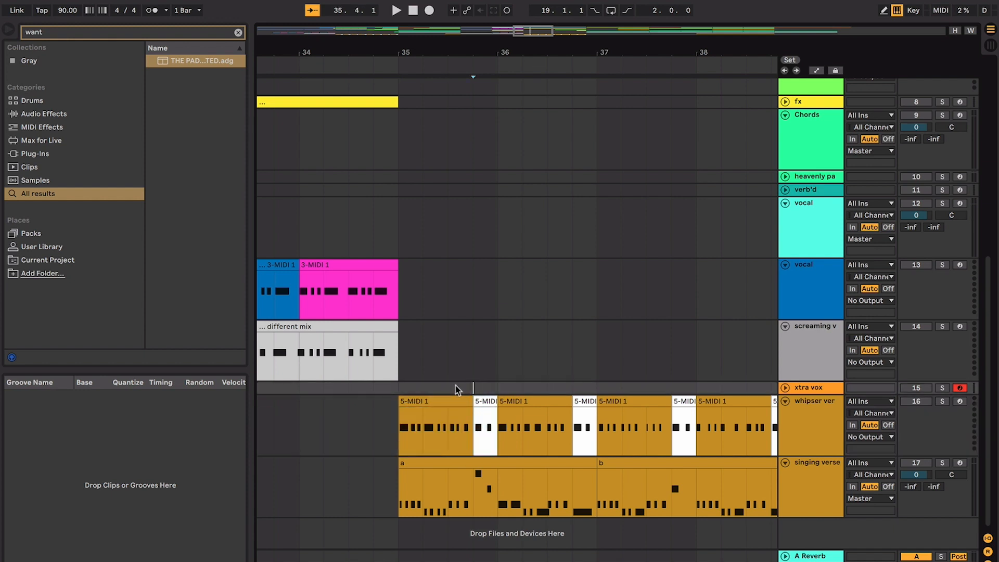
left_click(414, 399)
scroll(425, 400, "up", 7)
scroll(426, 400, "down", 7)
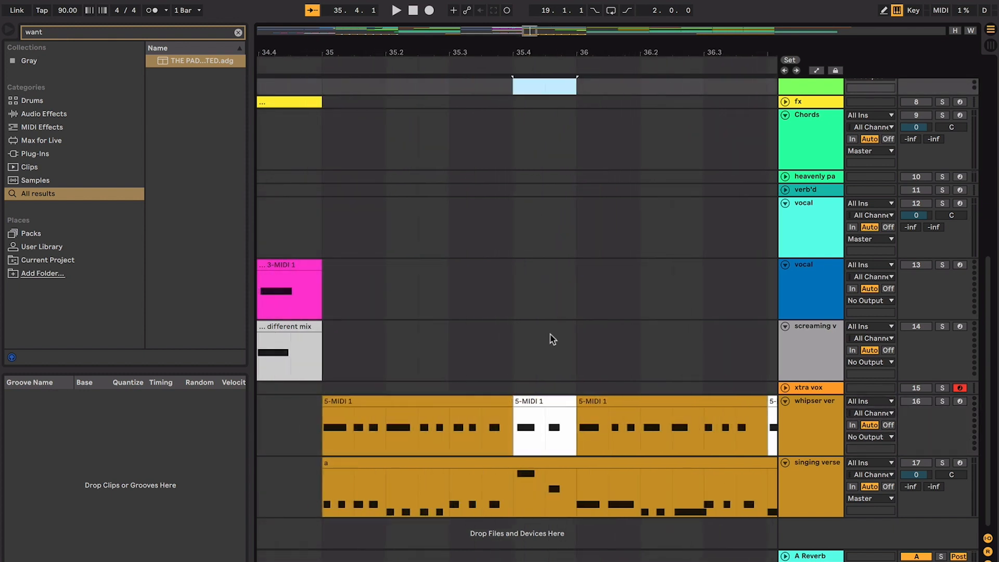
Step: Highlight bar 35 on screaming v and play from bar 35, stopping at bar 36
left_click_drag(321, 362, 556, 348)
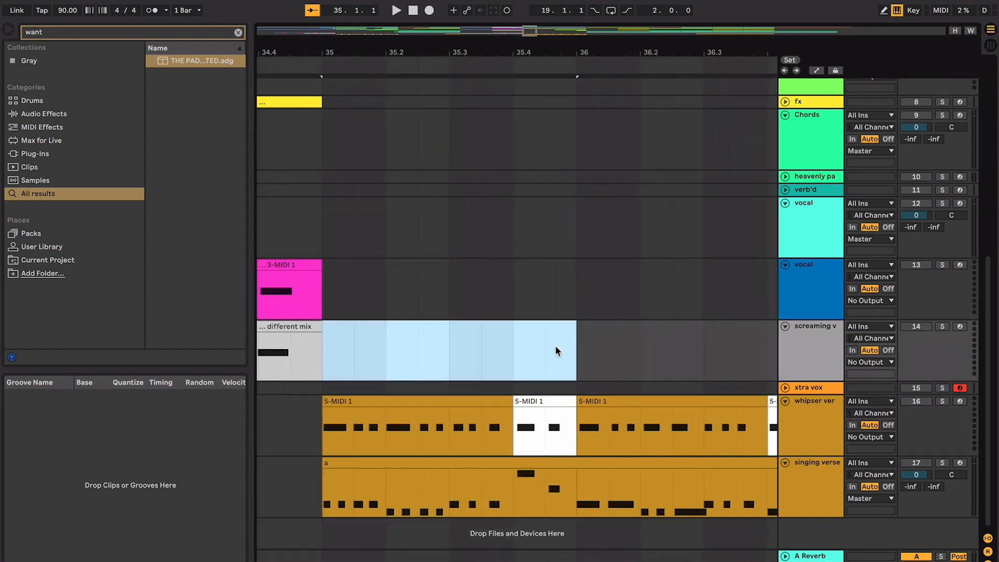
left_click(529, 351)
left_click(333, 359)
scroll(357, 368, "up", 10)
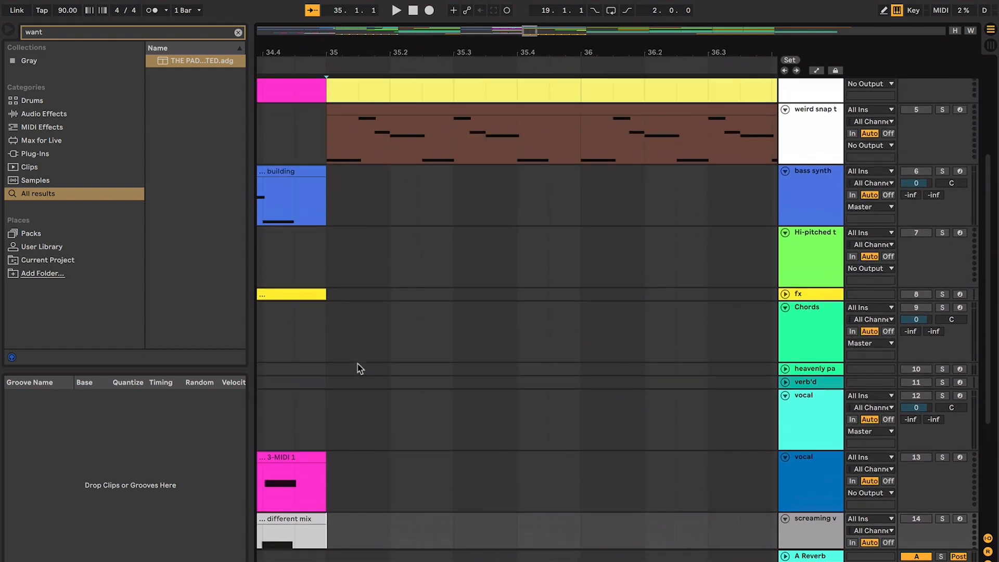
key("space")
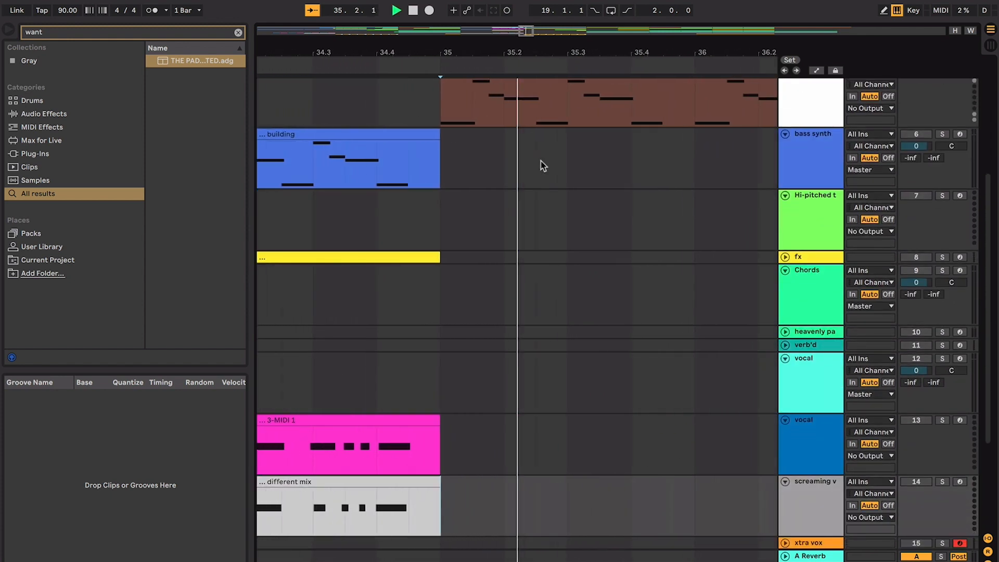
key("space")
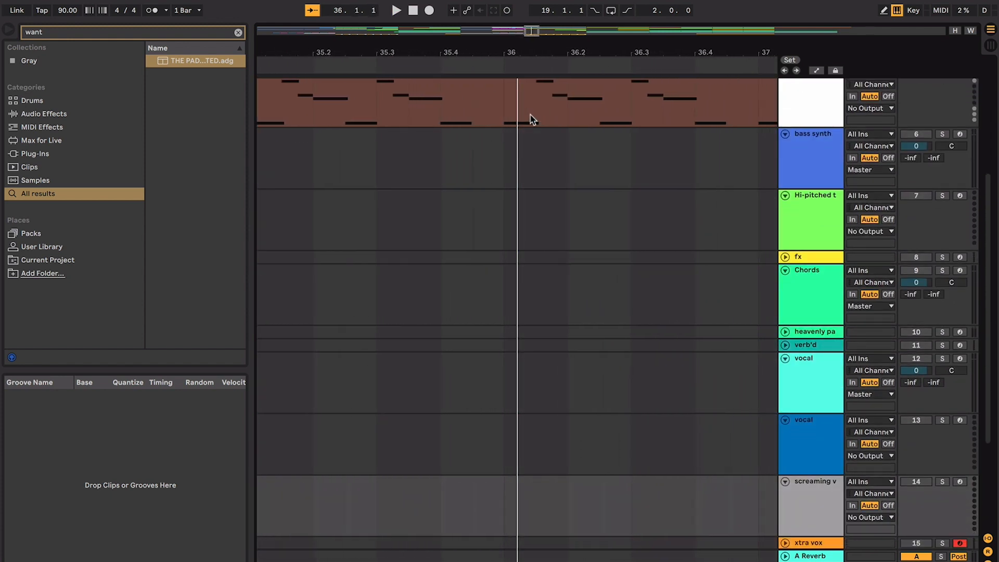
left_click(495, 123)
Step: Select the orange and the white whipser ver clips of bar 35 in turn, and highlight the first half of beat 35.4
scroll(484, 160, "down", 10)
scroll(483, 164, "left", 2)
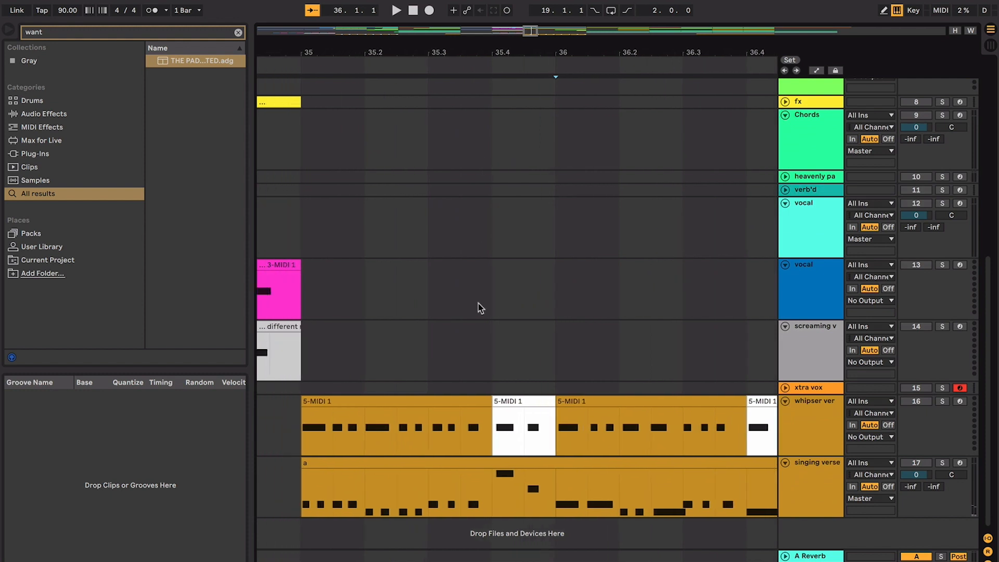
left_click(483, 401)
left_click(490, 378)
left_click(422, 398)
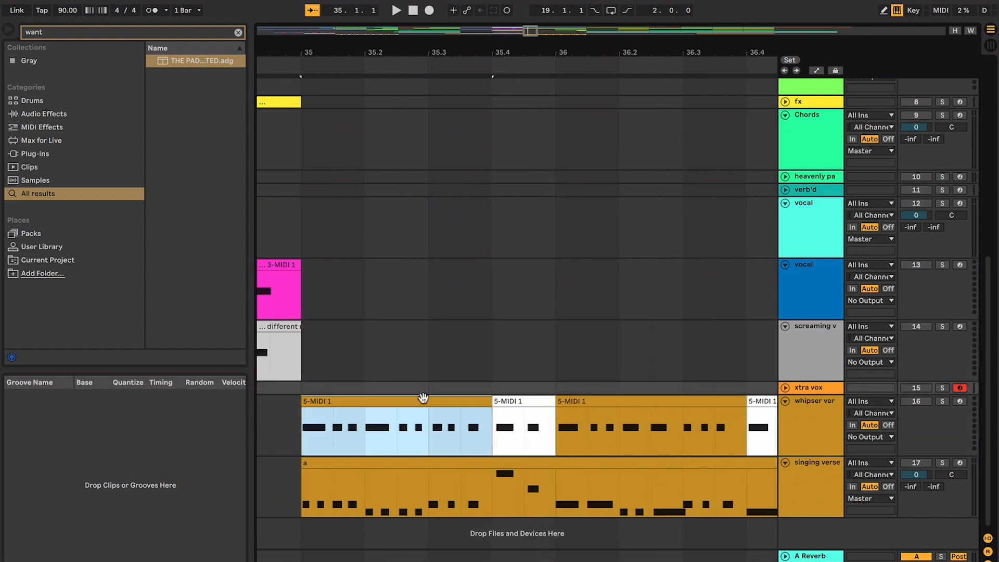
left_click(511, 402)
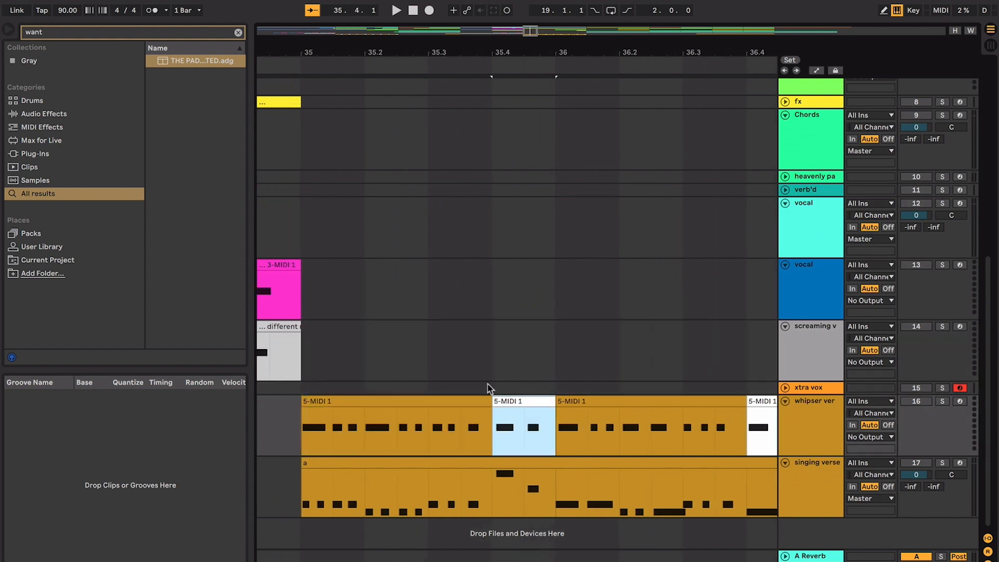
left_click_drag(489, 389, 513, 408)
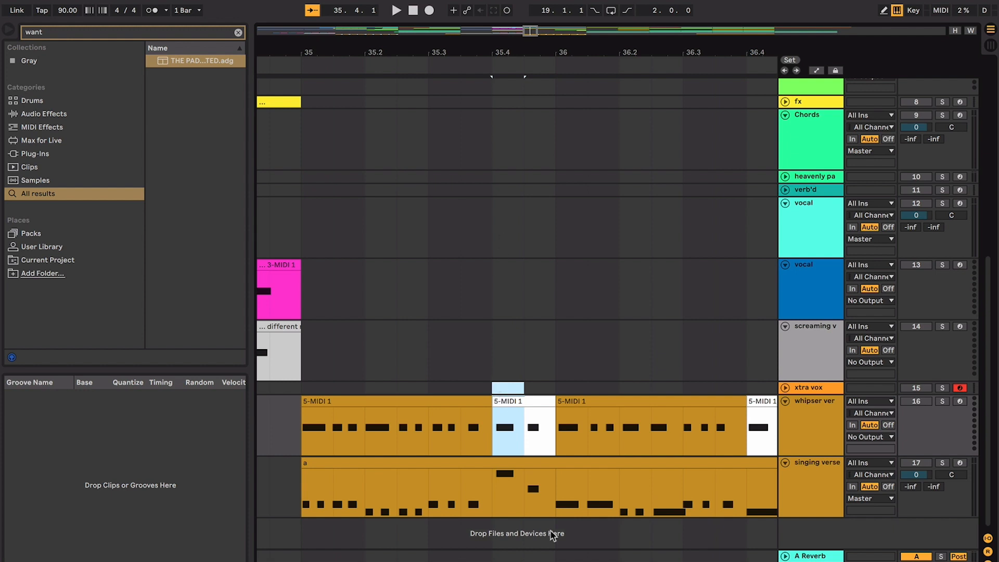
Step: Play from the whipser ver clip at bar 35 into bar 36, stop, and mark bar 36.4 at the white clip
left_click(423, 403)
key("space")
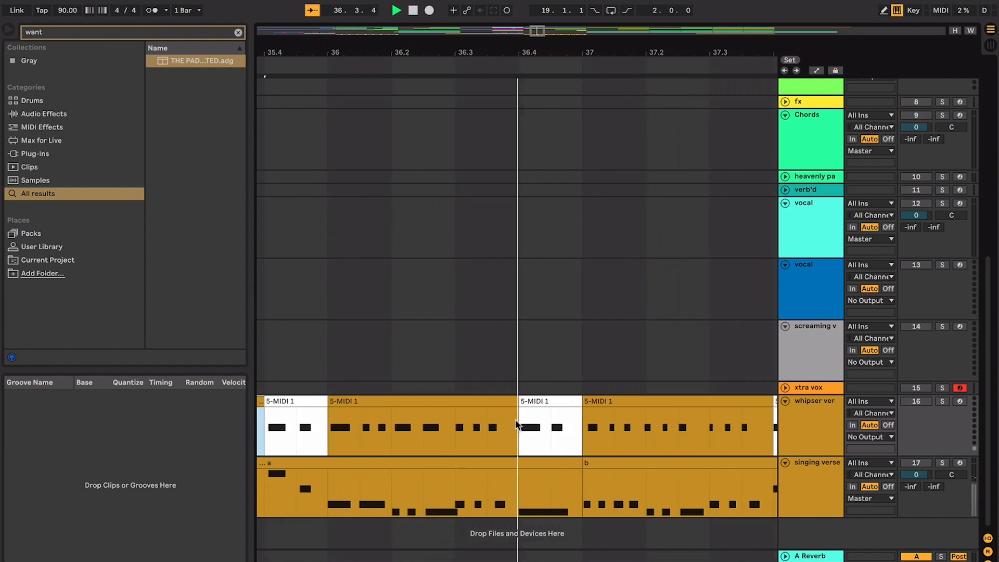
left_click(460, 411)
key("space")
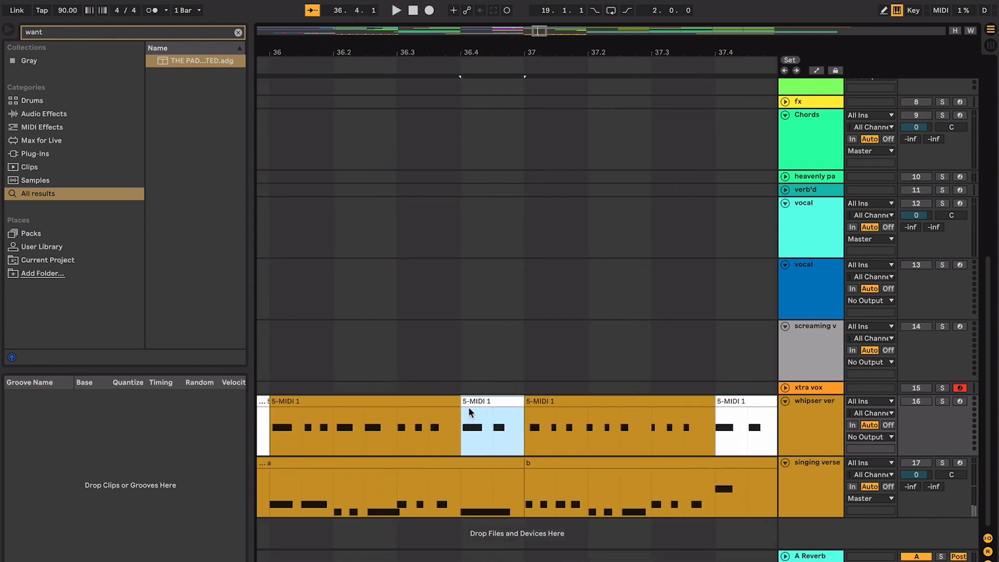
scroll(468, 407, "left", 1)
left_click(468, 403)
left_click(510, 394)
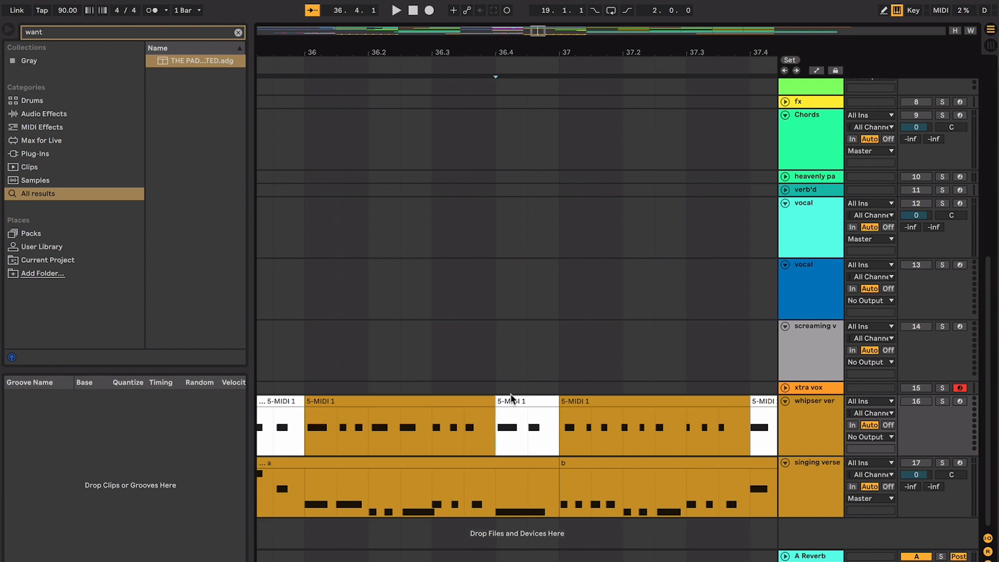
Step: Dismiss the disk space notification and mark bar 39 on xtra vox
key("minus")
left_click(968, 28)
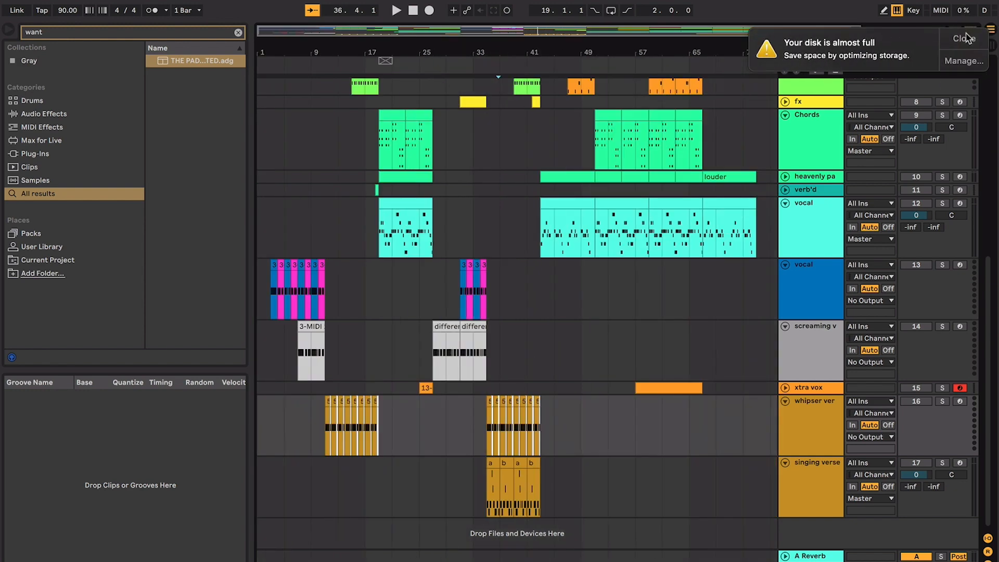
left_click(964, 38)
scroll(528, 382, "up", 5)
scroll(528, 382, "left", 1)
left_click(526, 391)
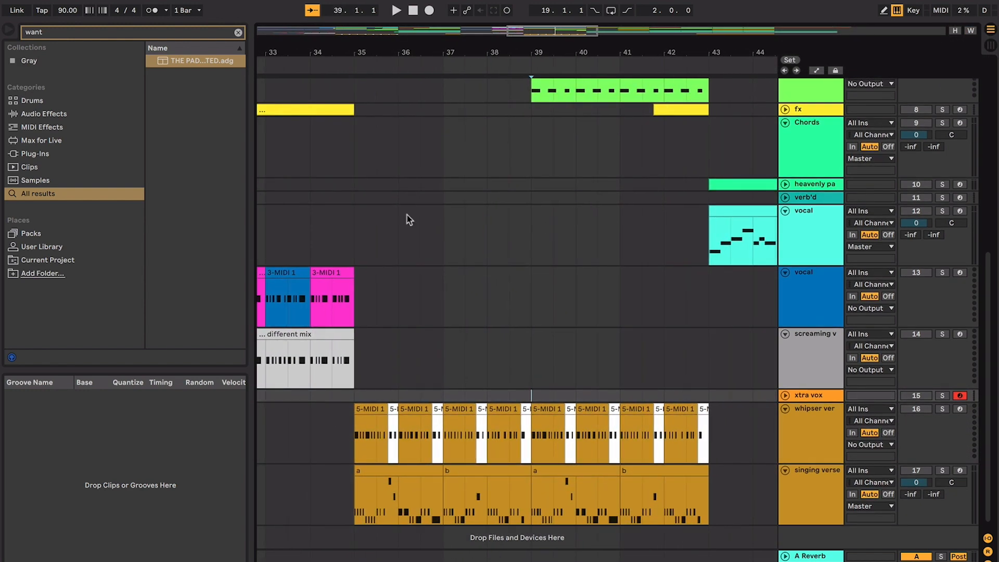
Step: Mark bar 35 on xtra vox and select the first orange whipser ver clip of the second verse
scroll(440, 363, "left", 2)
scroll(440, 363, "down", 1)
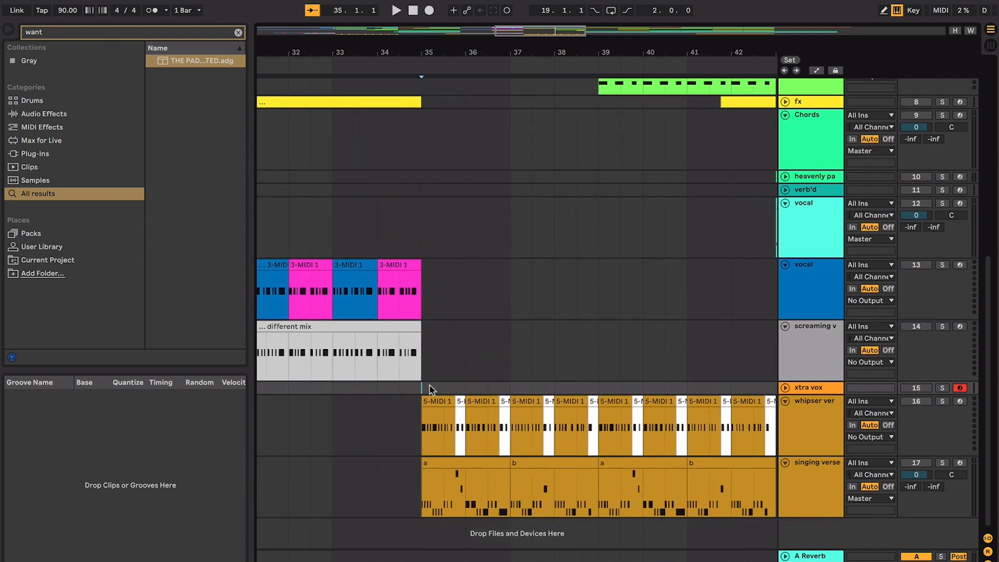
scroll(430, 386, "up", 3)
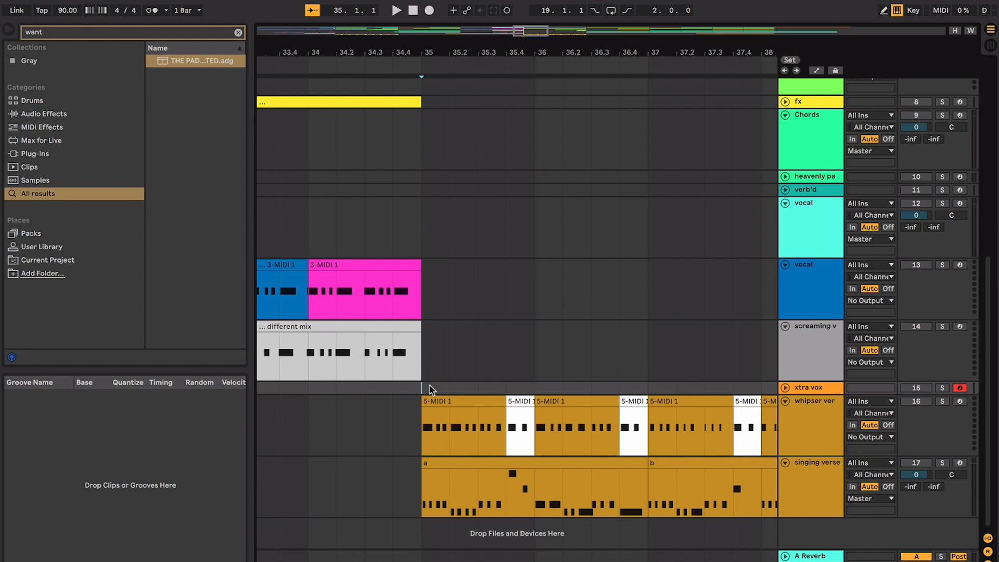
left_click(495, 403)
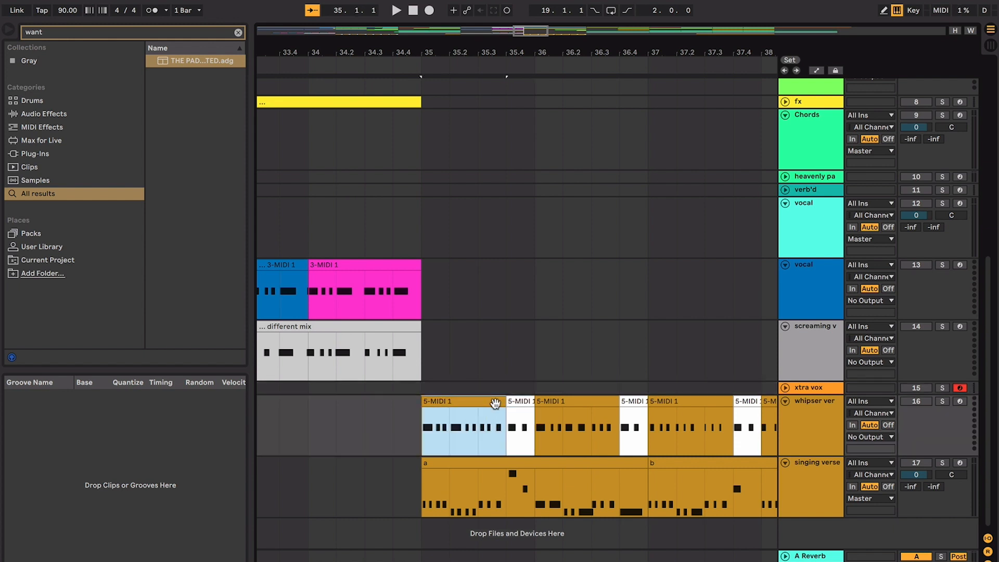
Step: Examine the whole arrangement, comparing the whipser ver clips of the first and second verse
key("minus")
key("minus")
key("minus")
key("minus")
scroll(495, 406, "left", 3)
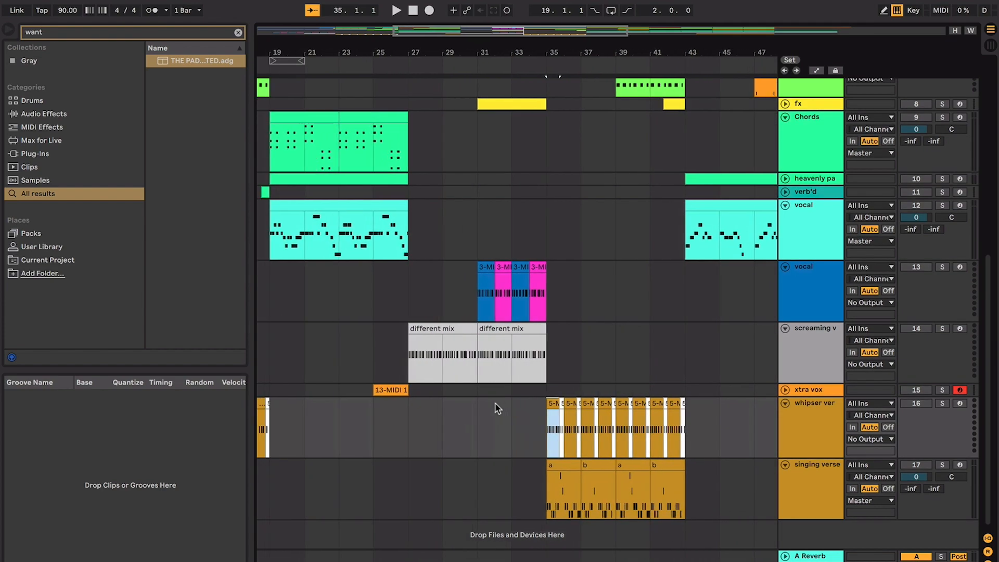
key("minus")
key("minus")
key("minus")
scroll(319, 401, "up", 7)
scroll(329, 403, "down", 7)
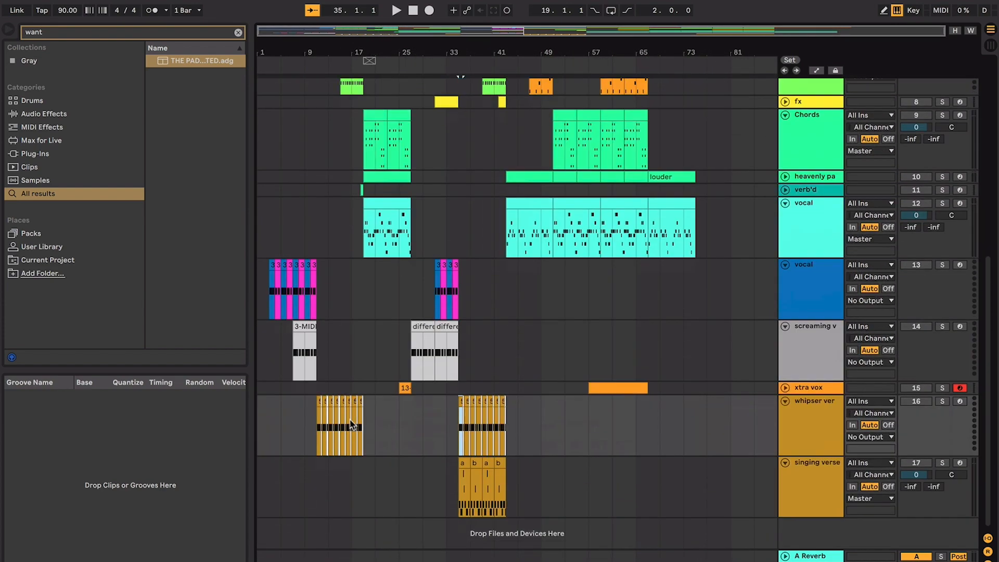
Step: Highlight bars 30 to 34 across the blue vocal track and screaming v in the second pre-verse
left_click(426, 322)
key("plus")
key("plus")
key("plus")
key("plus")
left_click(316, 308)
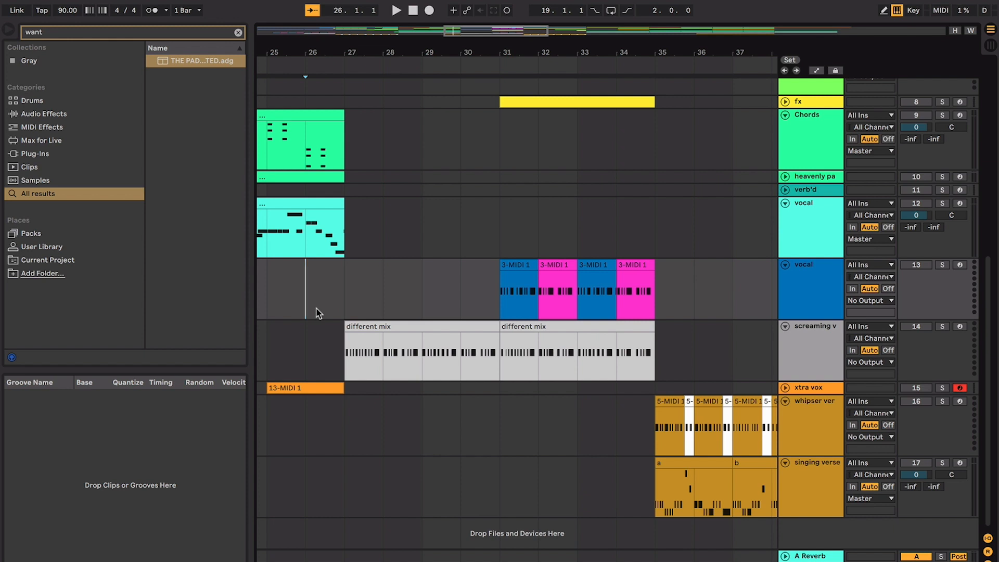
left_click(347, 306)
left_click(462, 291)
left_click_drag(598, 370, 471, 297)
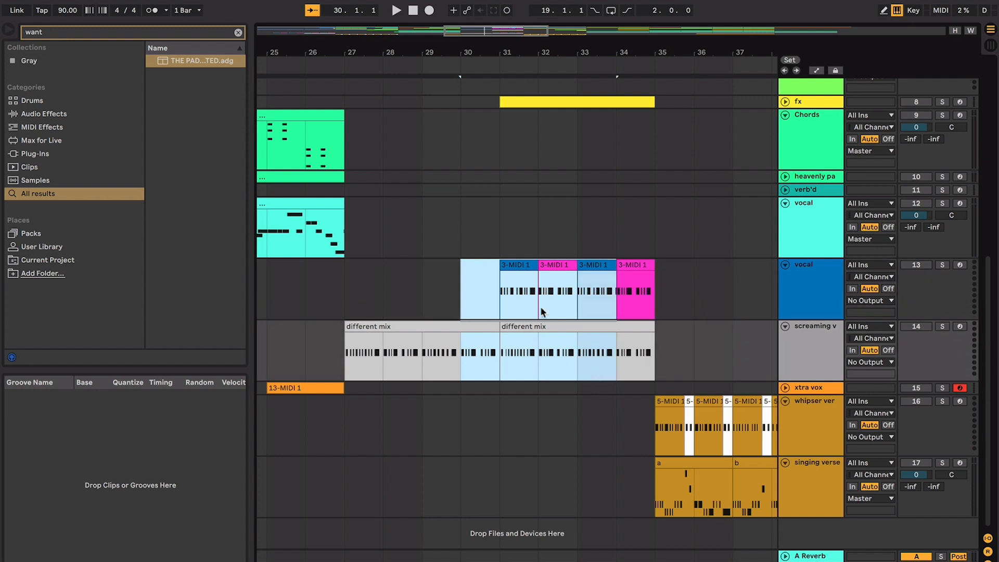
Step: Play the second pre-verse from bar 27, following the screaming v and vocal clips up to the verse
left_click(343, 308)
key("space")
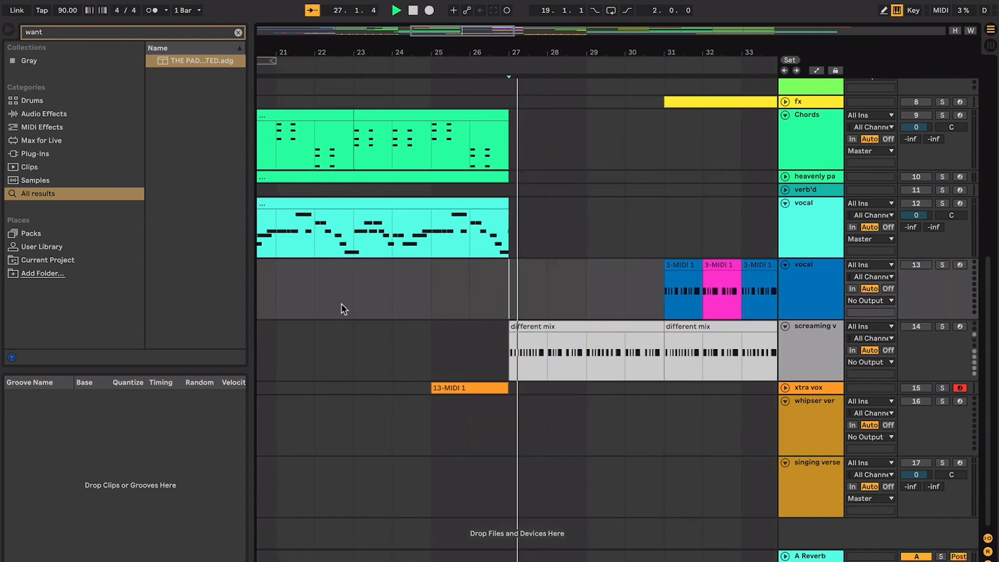
scroll(552, 327, "up", 3)
scroll(551, 327, "up", 4)
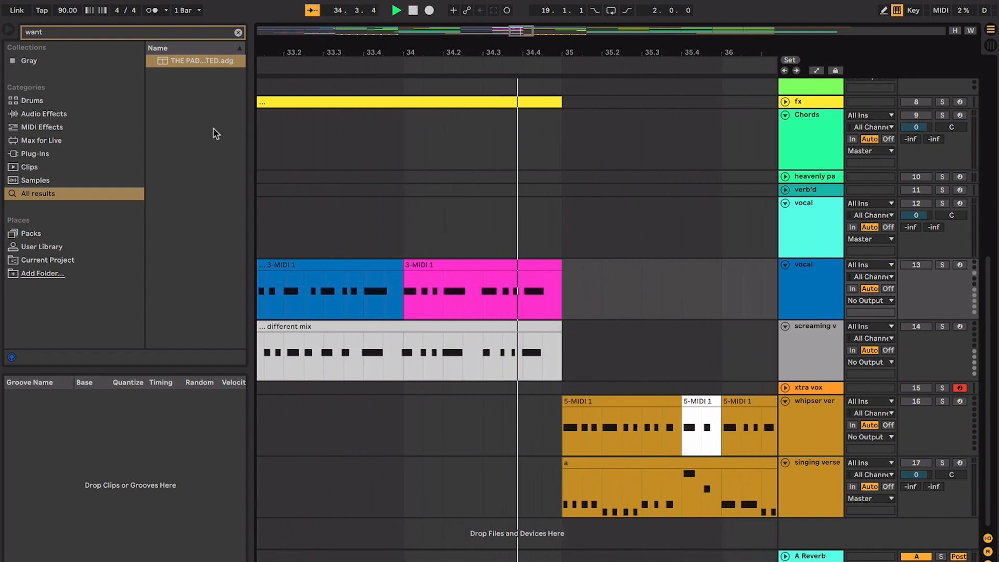
Step: Stop playback and mark bar 34.3 inside the last pink clip of the blue vocal track
key("minus")
key("minus")
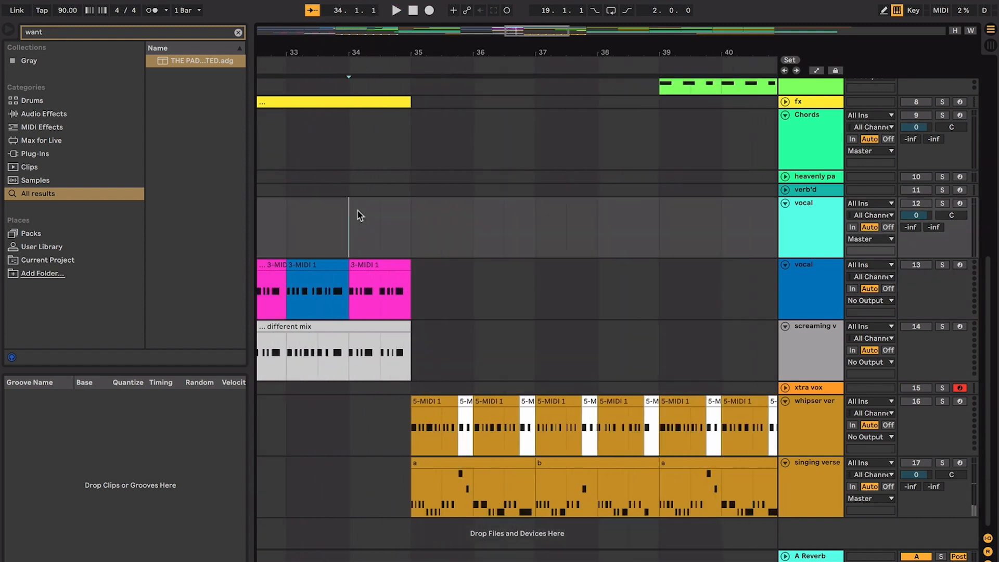
scroll(360, 225, "left", 3)
left_click(494, 279)
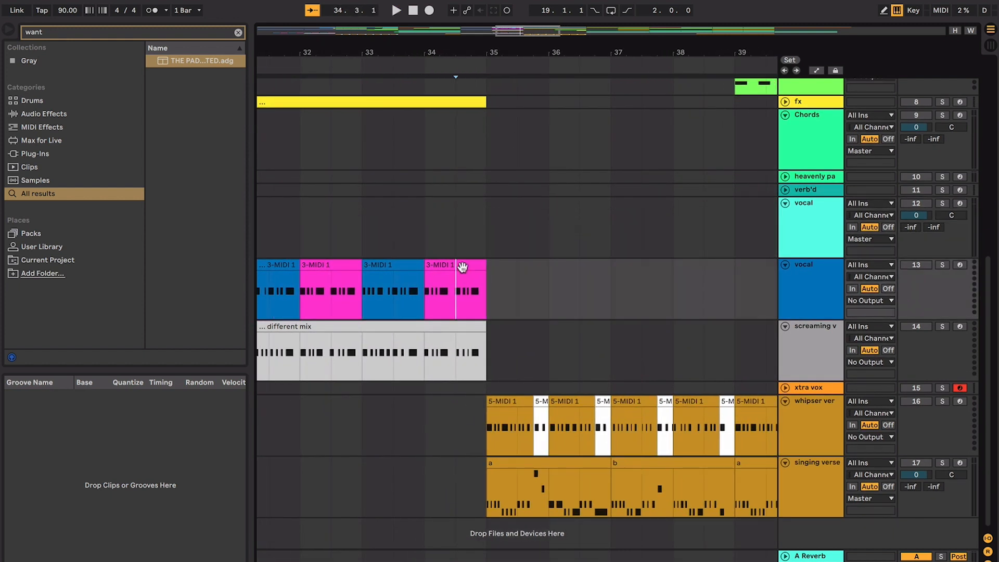
Step: Select the second "different mix" clip on screaming v and mark bar 34 within it
left_click(462, 267)
left_click(447, 326)
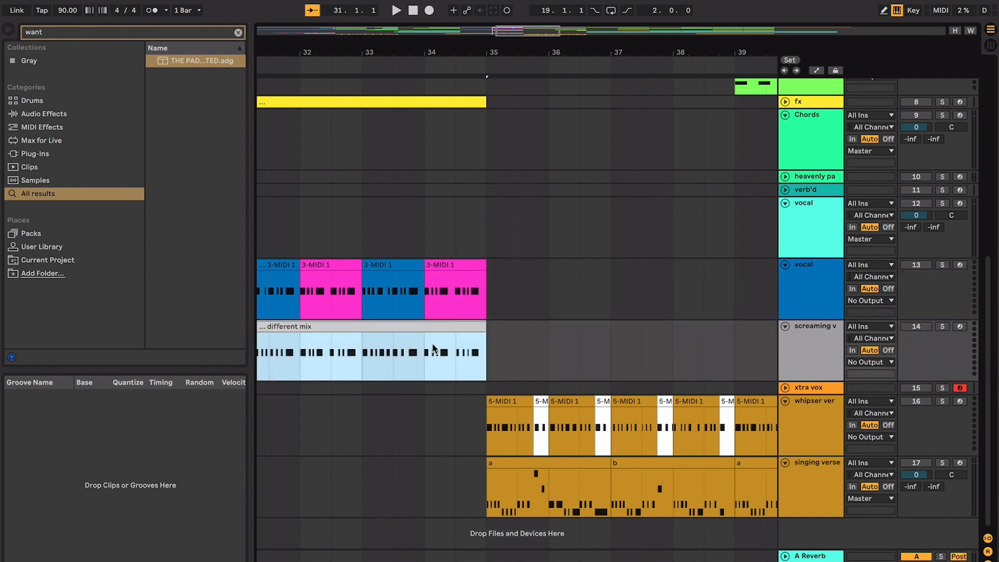
left_click(432, 348)
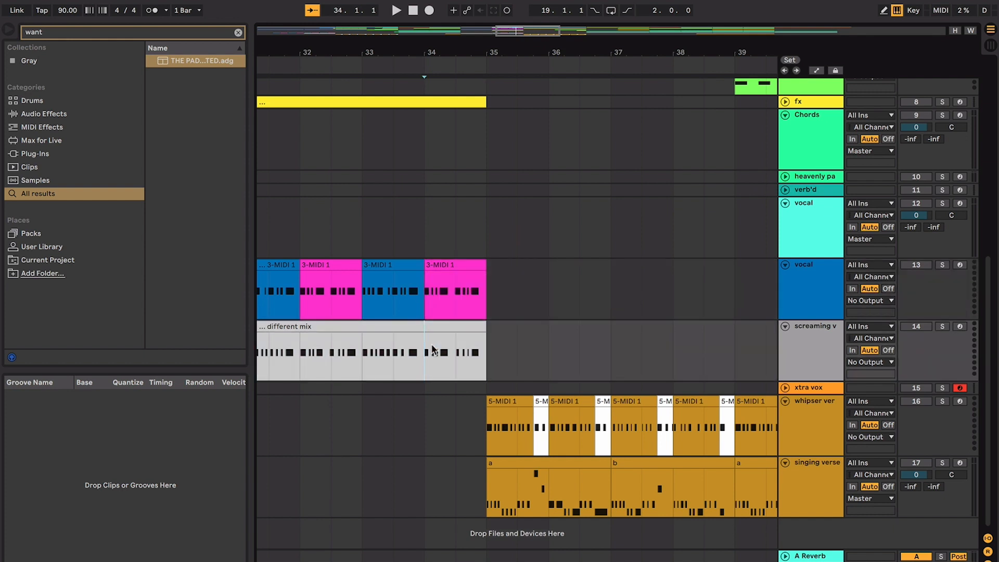
Step: Select the first whisper verse clip at bar 35 and mark bar 33 inside the screaming v clip
scroll(432, 349, "left", 2)
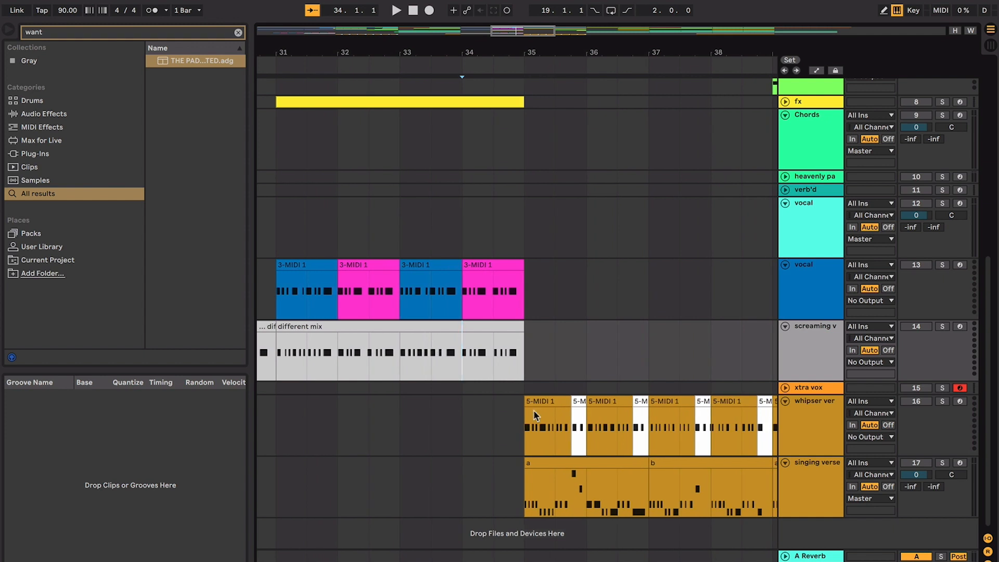
left_click(551, 399)
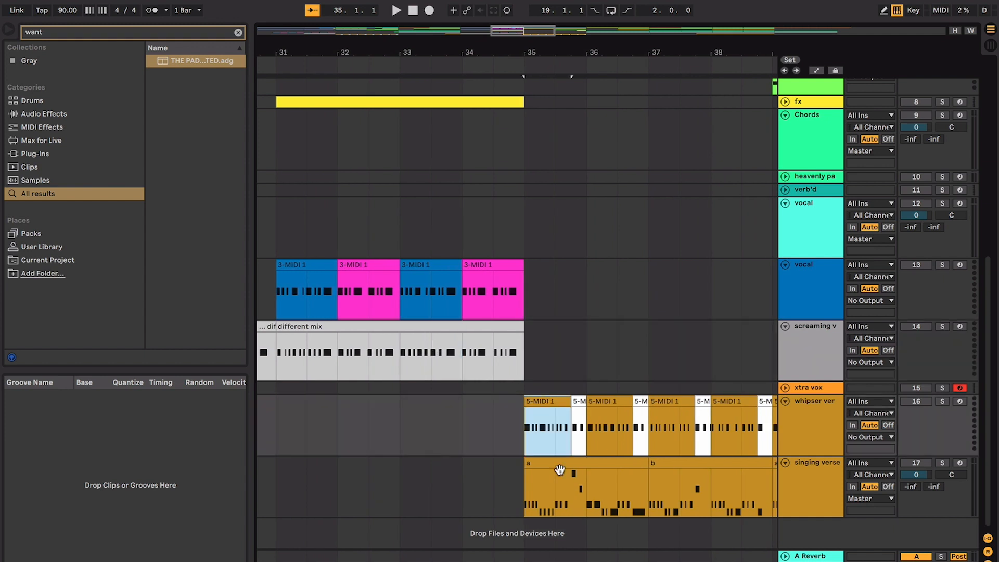
left_click(484, 334)
left_click(400, 346)
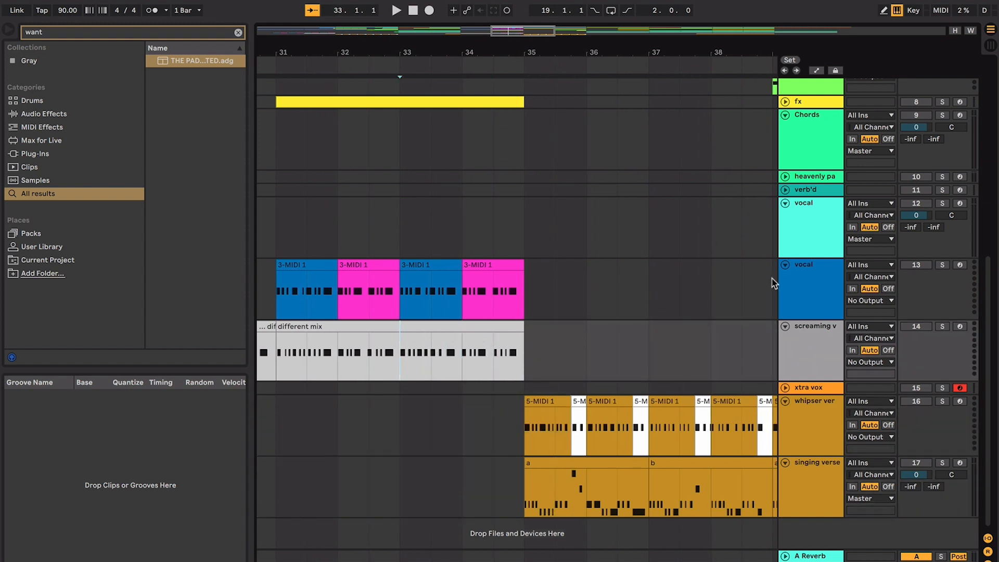
Step: Mark bar 33.3 in the second blue clip of the blue vocal track and bar 33 on screaming v
left_click(486, 264)
left_click(436, 287)
scroll(436, 308, "left", 2)
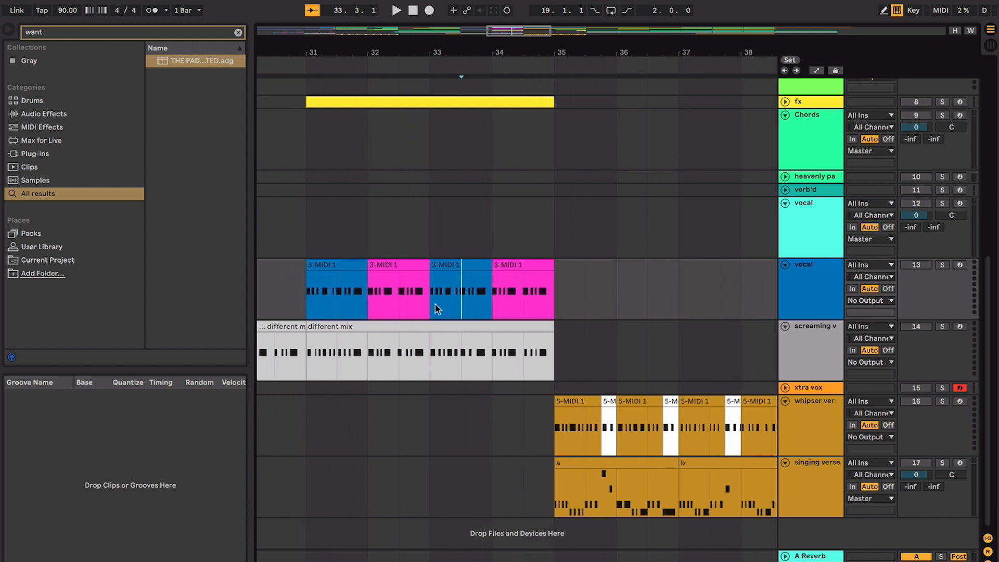
scroll(473, 350, "left", 2)
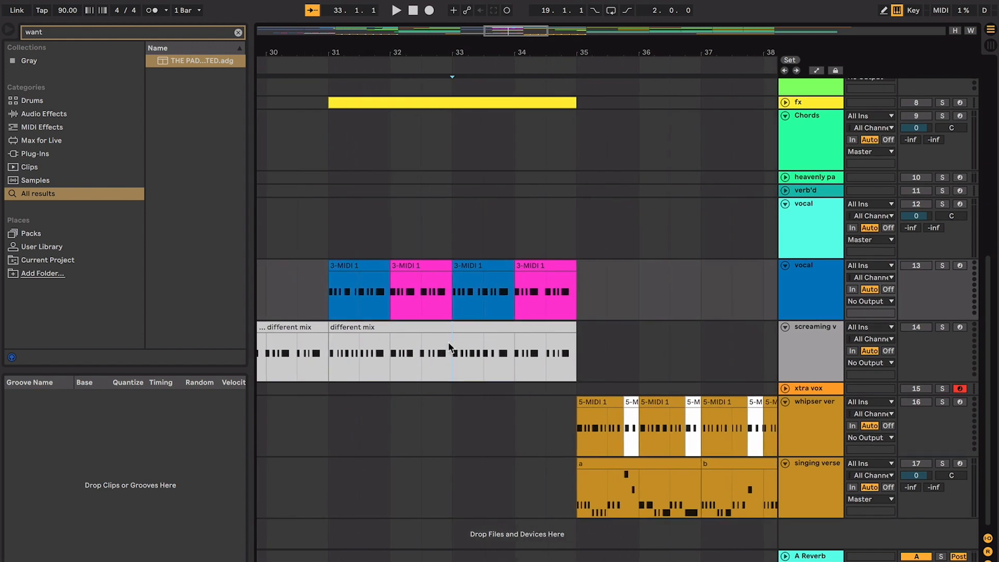
left_click(450, 347)
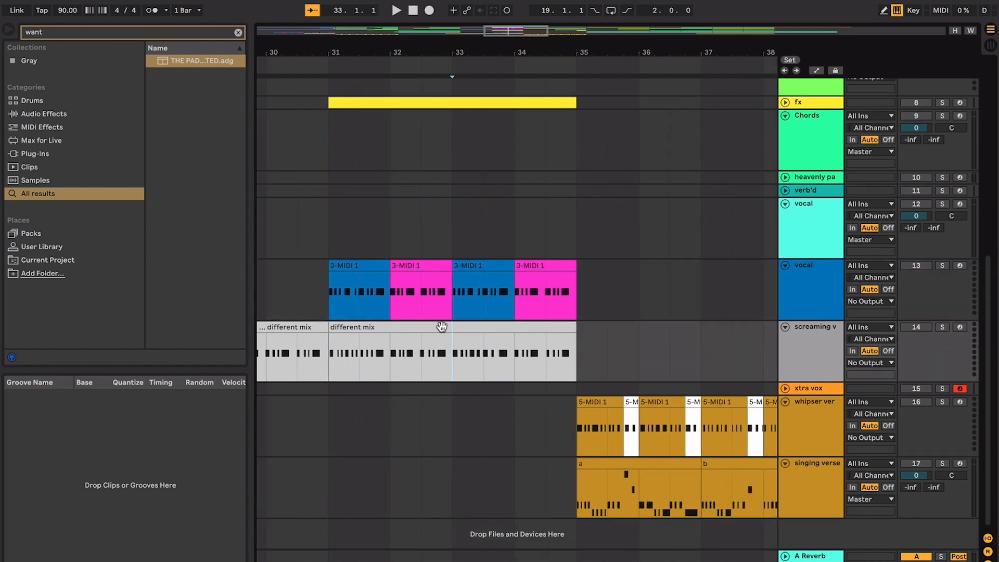
Step: Mark bar 32 inside the second "different mix" clip and bar 31.3 in the first blue vocal clip
scroll(441, 326, "left", 3)
left_click(447, 332)
scroll(434, 341, "left", 2)
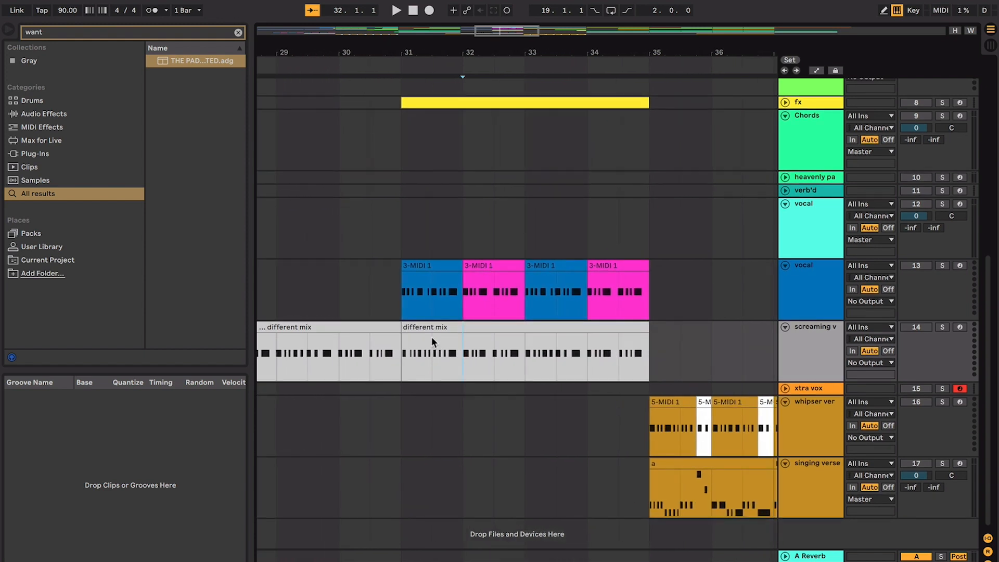
scroll(463, 349, "right", 2)
scroll(520, 359, "up", 1)
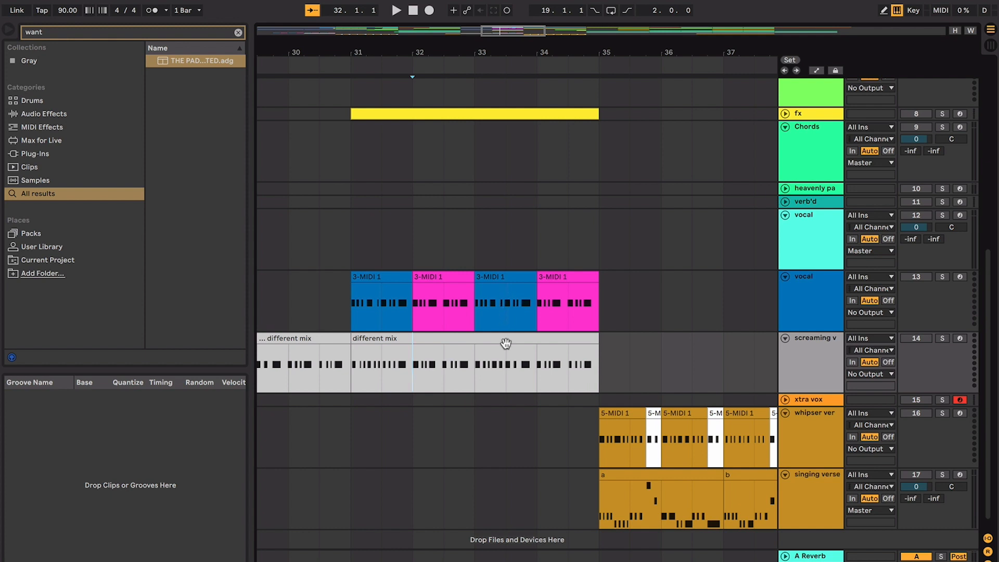
left_click(540, 337)
scroll(511, 317, "left", 2)
scroll(511, 317, "up", 1)
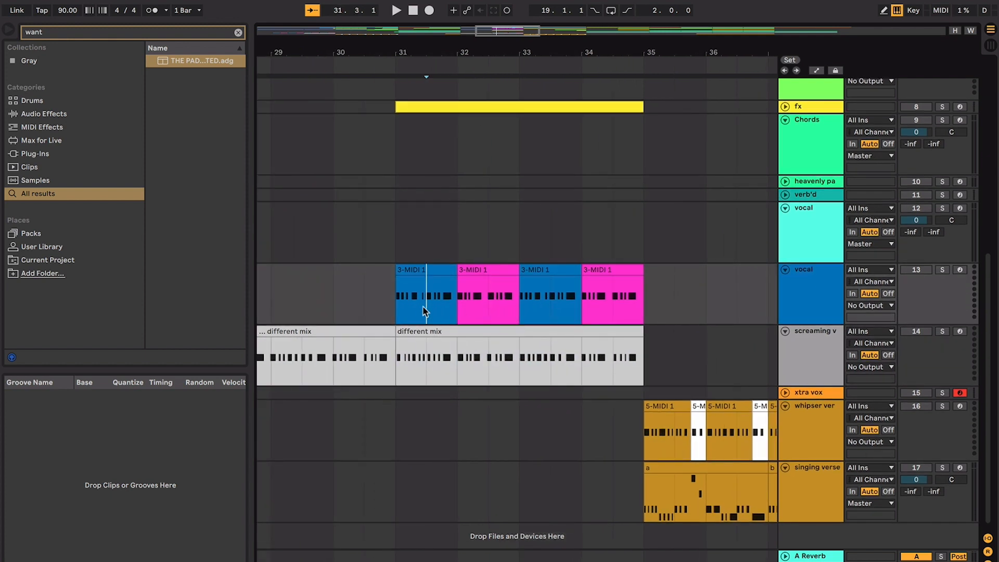
Step: Examine the blue vocal clip at bar 31 up close and highlight bars 32 to 32.4.3 on the turquoise vocal track
scroll(424, 311, "left", 2)
scroll(420, 306, "up", 1)
left_click(450, 282)
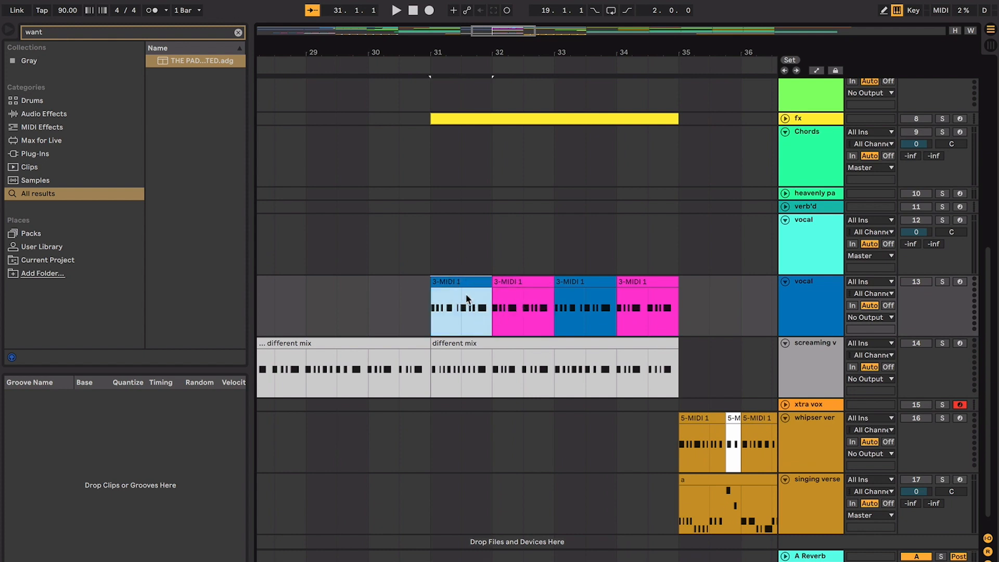
key("plus")
key("plus")
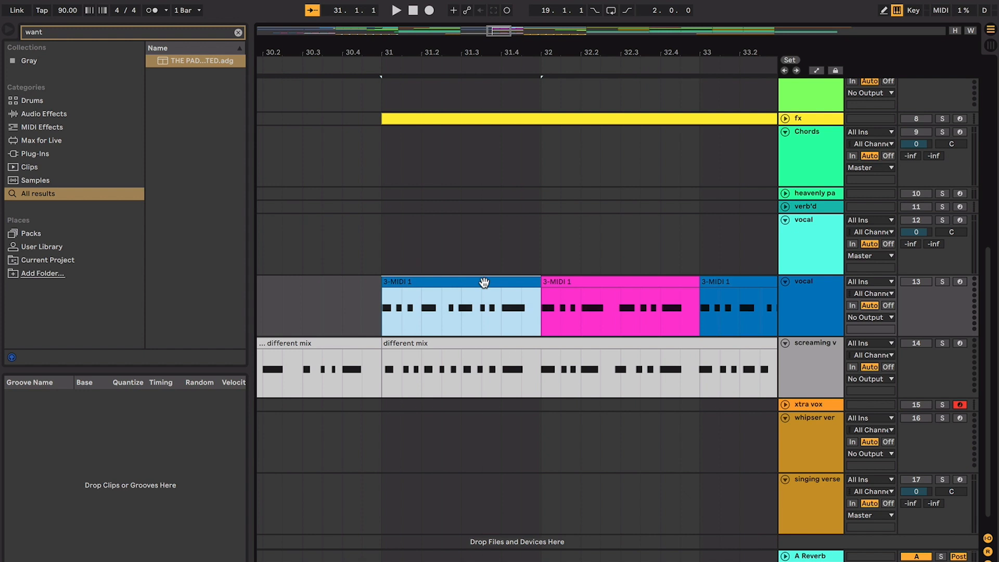
left_click(482, 304)
left_click(463, 286)
left_click_drag(383, 260, 679, 266)
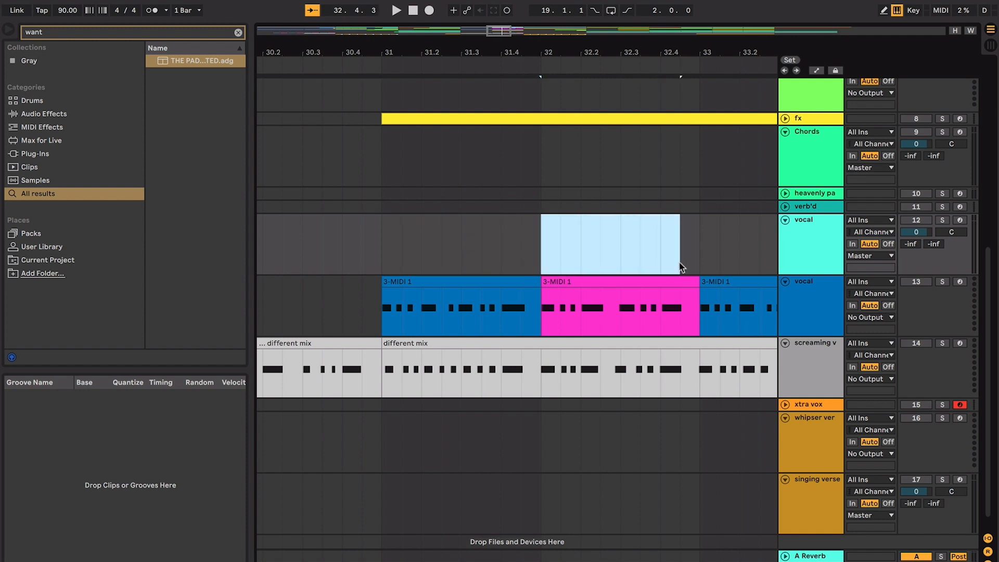
Step: Play the blue vocal track's clips from bar 31 and stop playback inside the last pink clip
left_click(499, 282)
key("space")
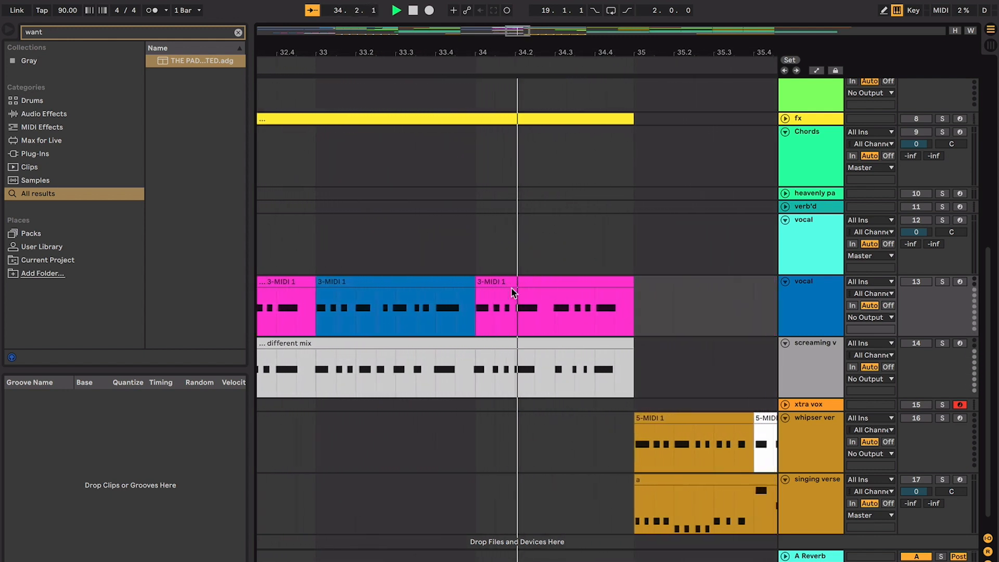
key("space")
Step: Compare the bar 33 and bar 34 clips on the blue vocal track and mark bar 34 on the turquoise vocal track
left_click(409, 275)
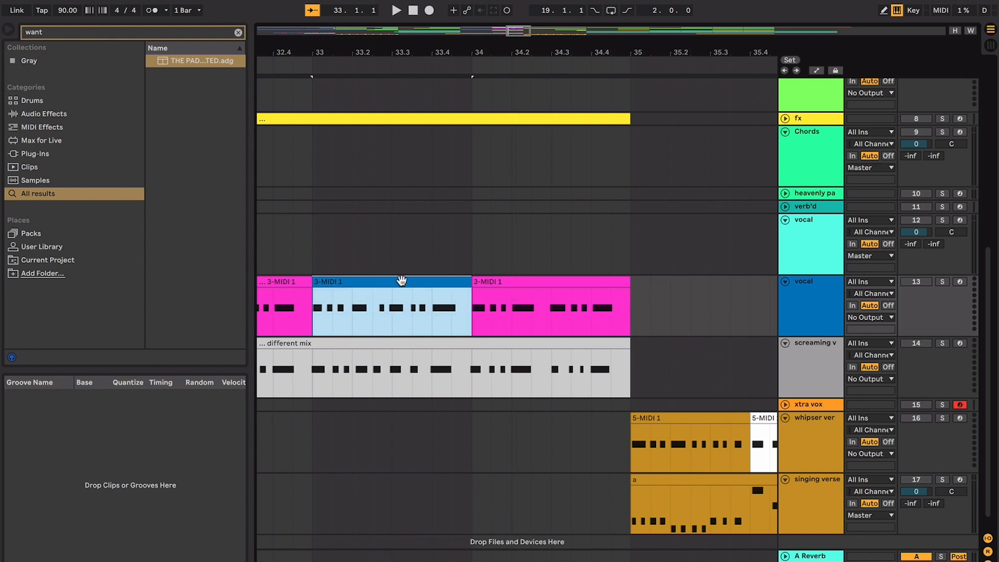
left_click(510, 277)
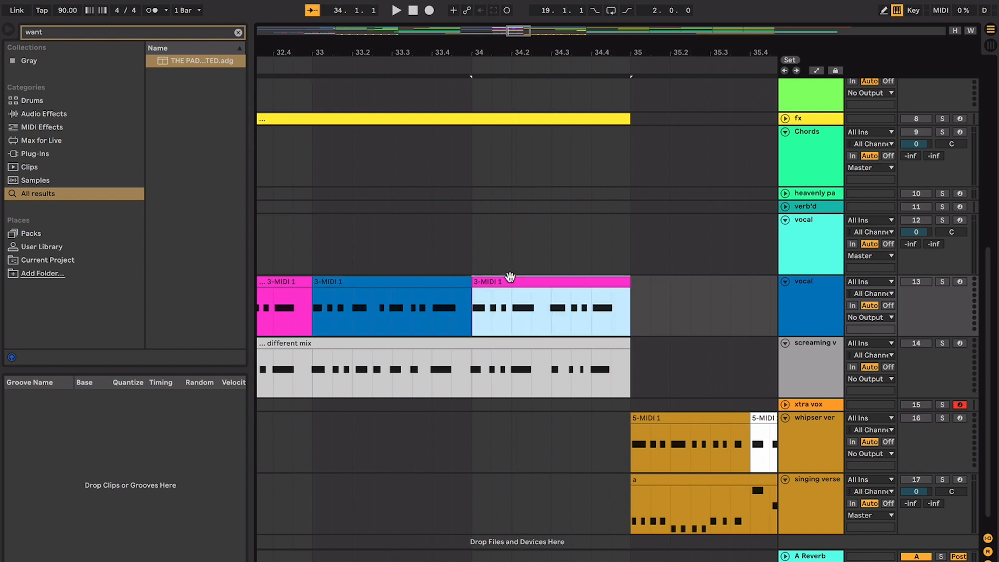
key("minus")
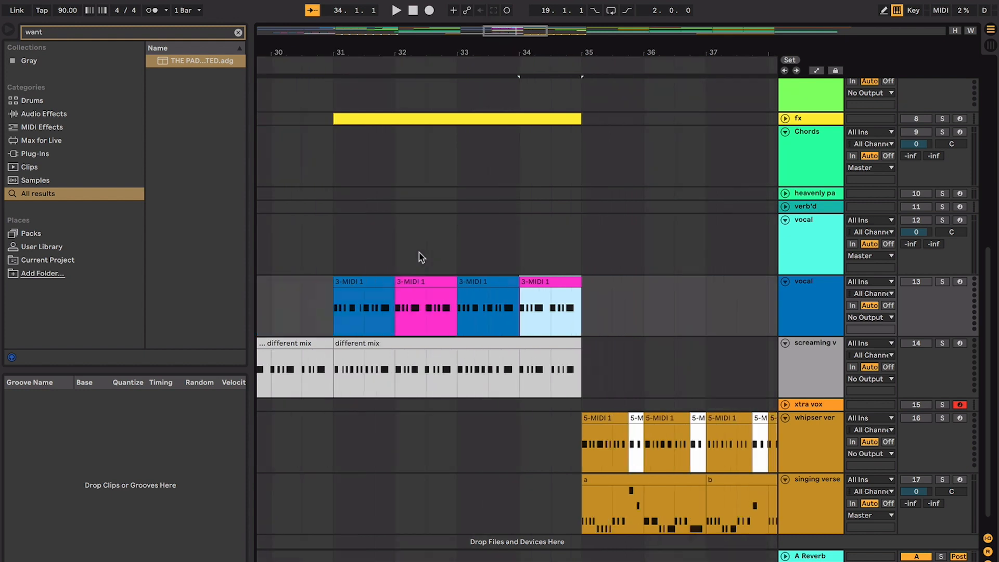
left_click(507, 282)
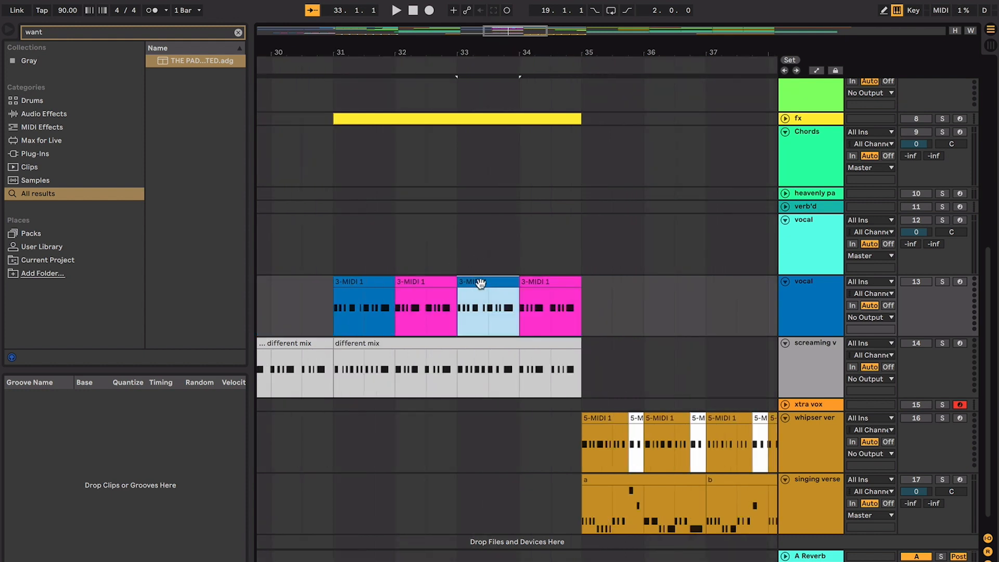
key("Right")
left_click(492, 282)
left_click(538, 281)
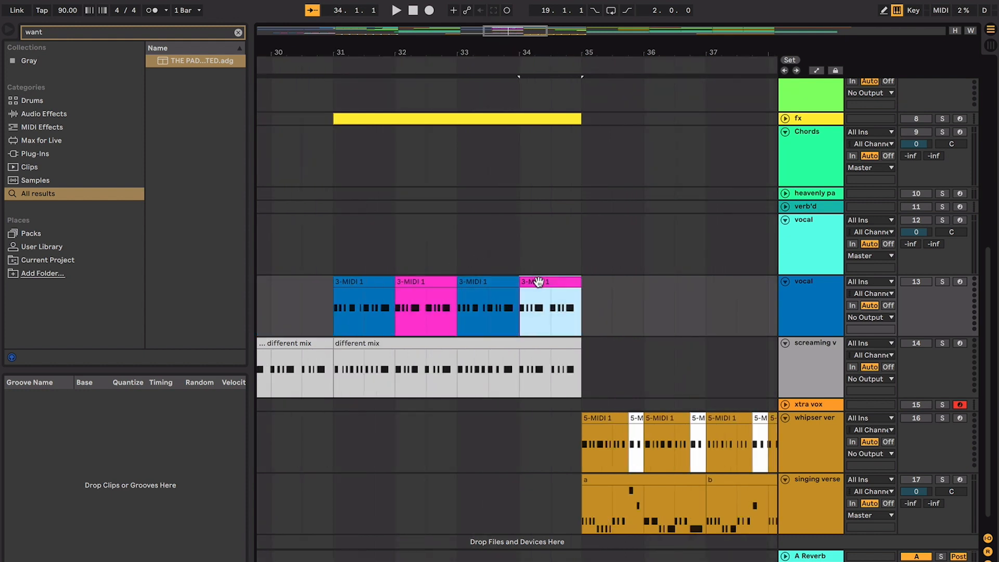
left_click(520, 227)
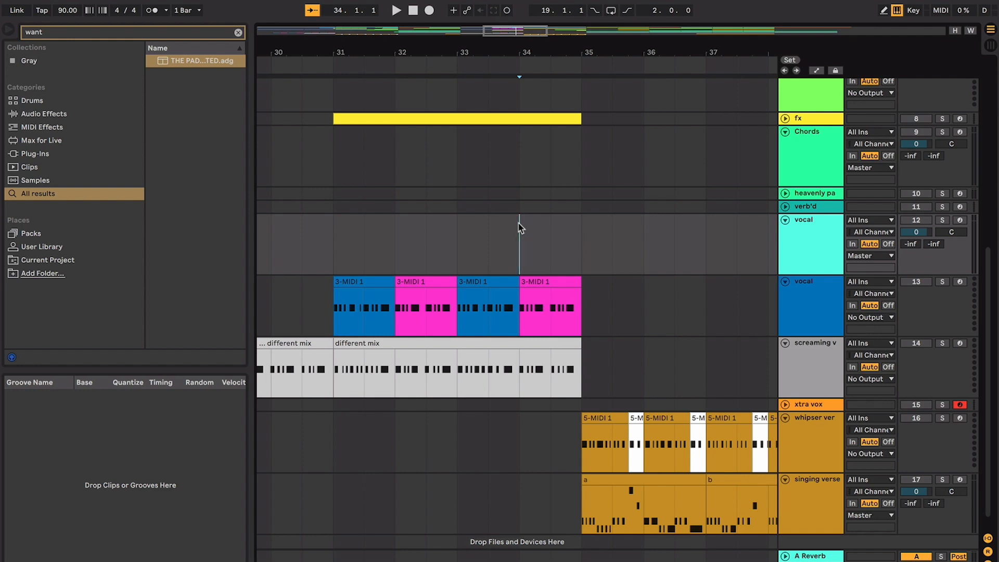
Step: Select the turquoise vocal clip spanning bars 43 to 51 in a wider view of the arrangement
key("minus")
key("minus")
key("minus")
scroll(520, 228, "up", 6)
scroll(520, 228, "right", 3)
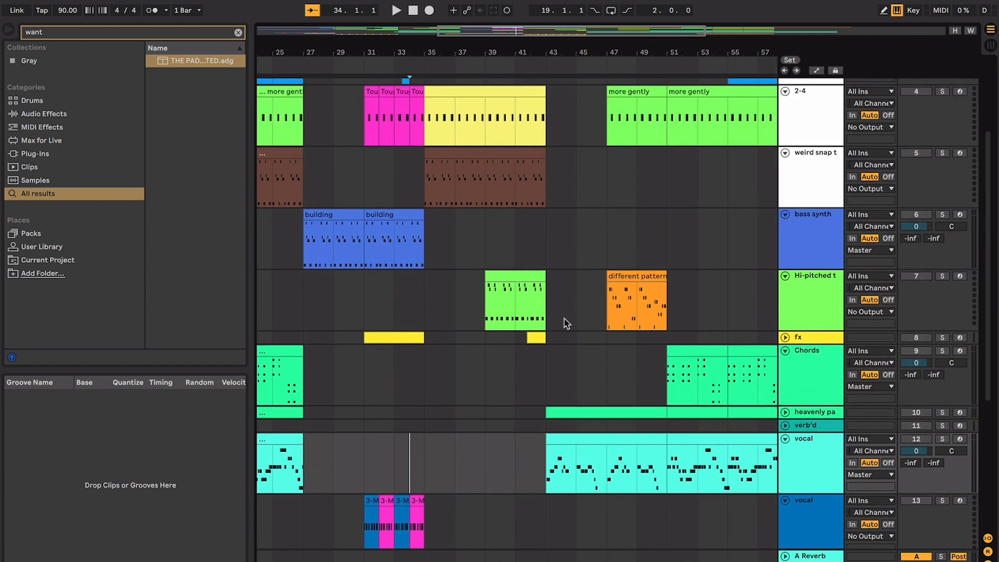
left_click(568, 379)
scroll(569, 379, "down", 3)
scroll(569, 379, "right", 3)
left_click(570, 383)
scroll(571, 381, "right", 2)
scroll(570, 381, "down", 1)
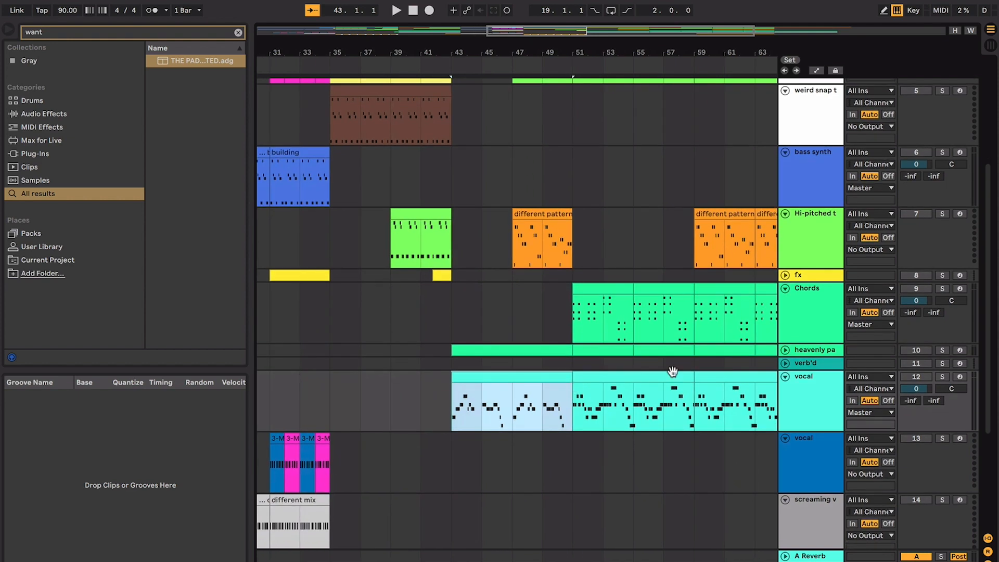
scroll(625, 360, "right", 2)
scroll(626, 360, "up", 1)
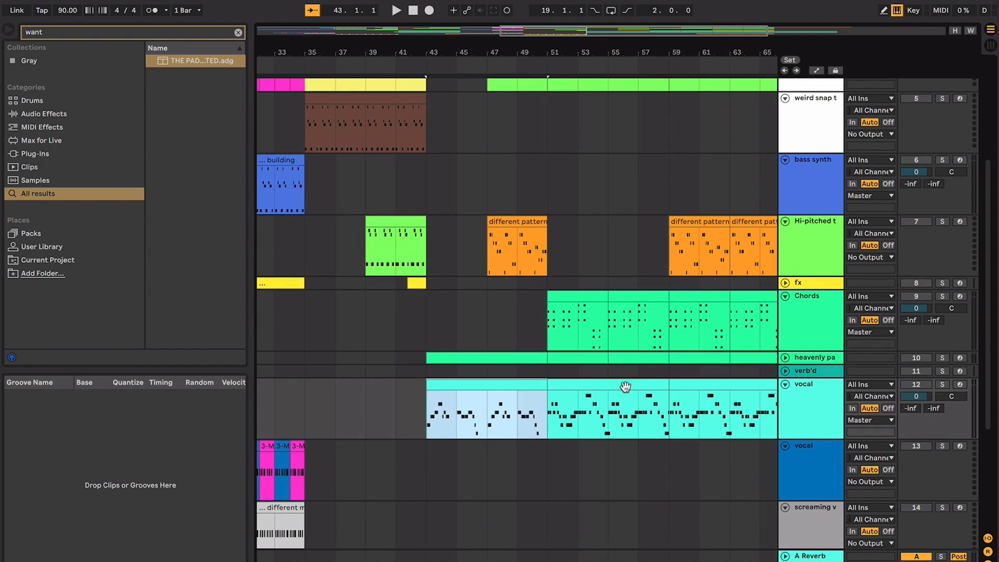
Step: Select the turquoise vocal clip spanning bars 51 to 59
left_click(624, 384)
scroll(641, 393, "right", 2)
scroll(642, 392, "up", 1)
scroll(698, 398, "up", 1)
scroll(698, 399, "left", 1)
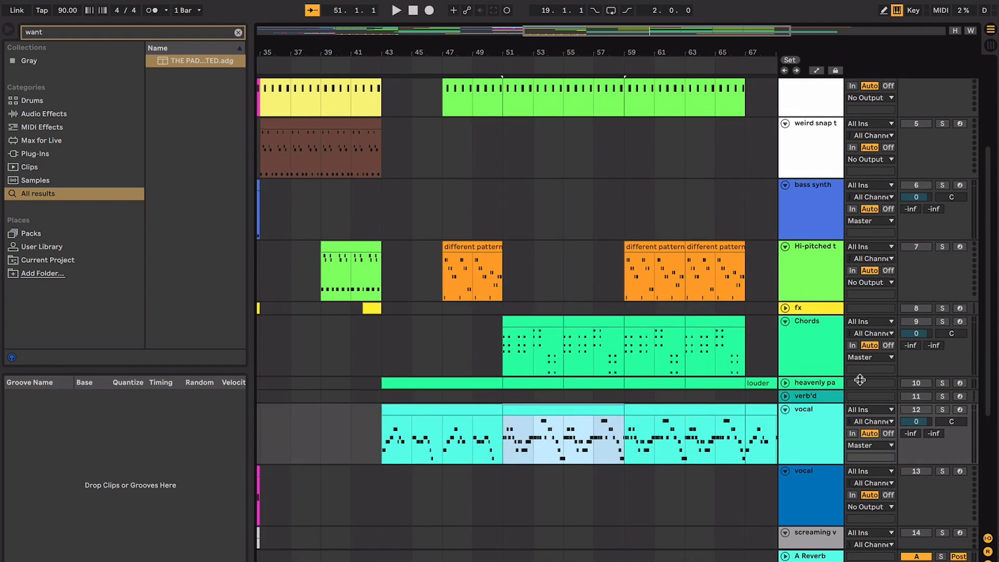
Step: Solo the Chords track together with the turquoise vocal track
left_click(941, 410)
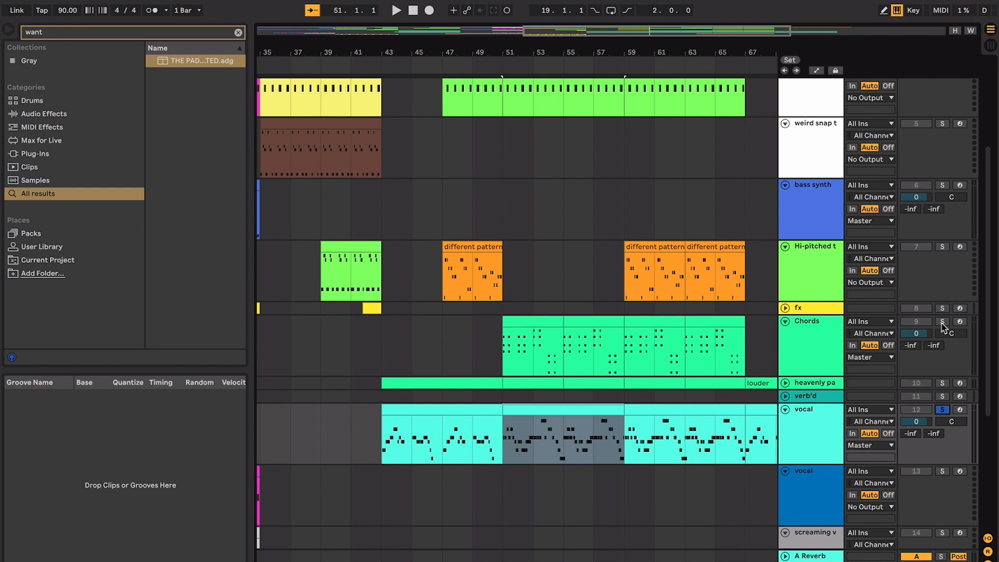
key("space")
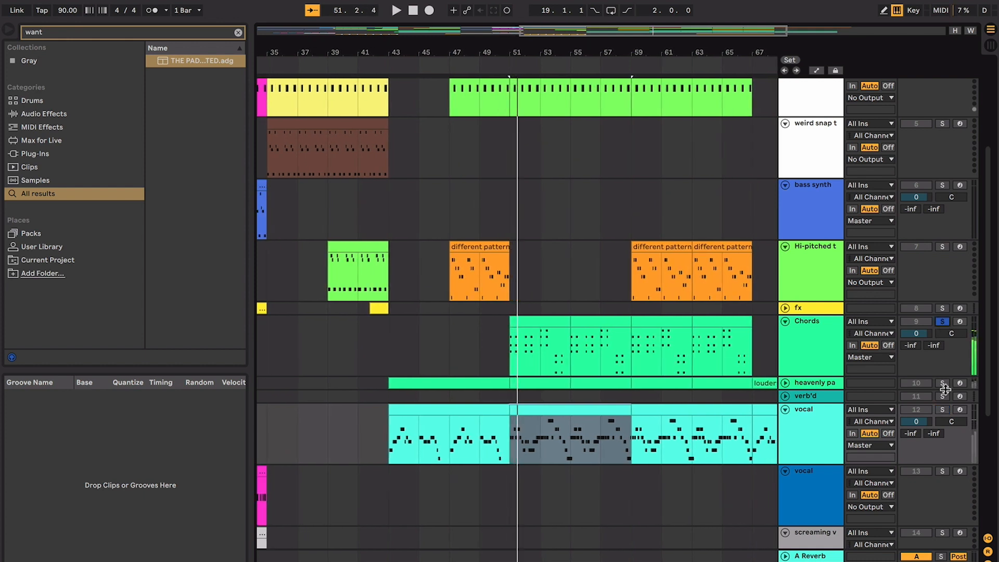
left_click(940, 410, "super")
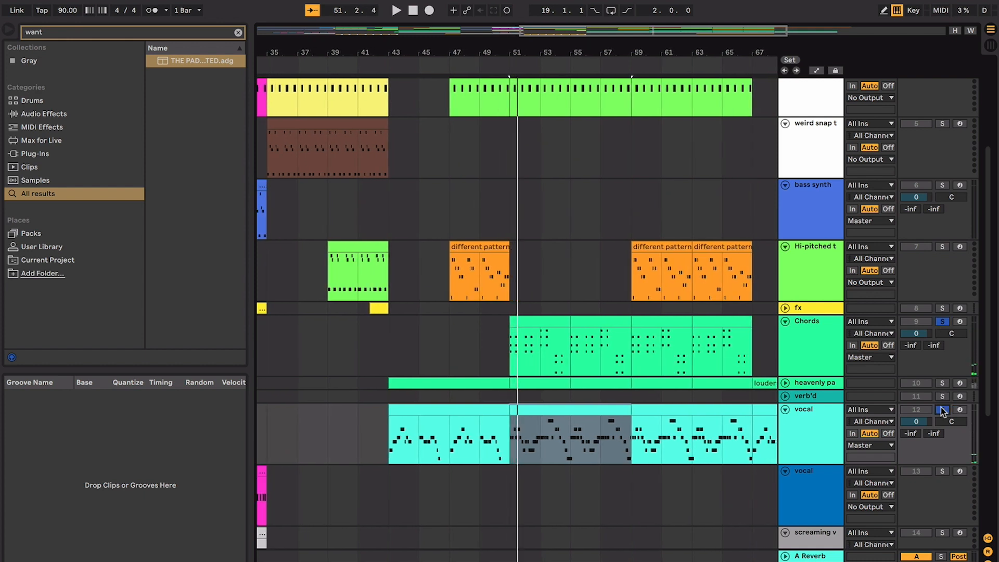
Step: Play the soloed Chords and vocal tracks through the clip starting at bar 51, viewed up close, and stop around bar 56.4
key("space")
key("z")
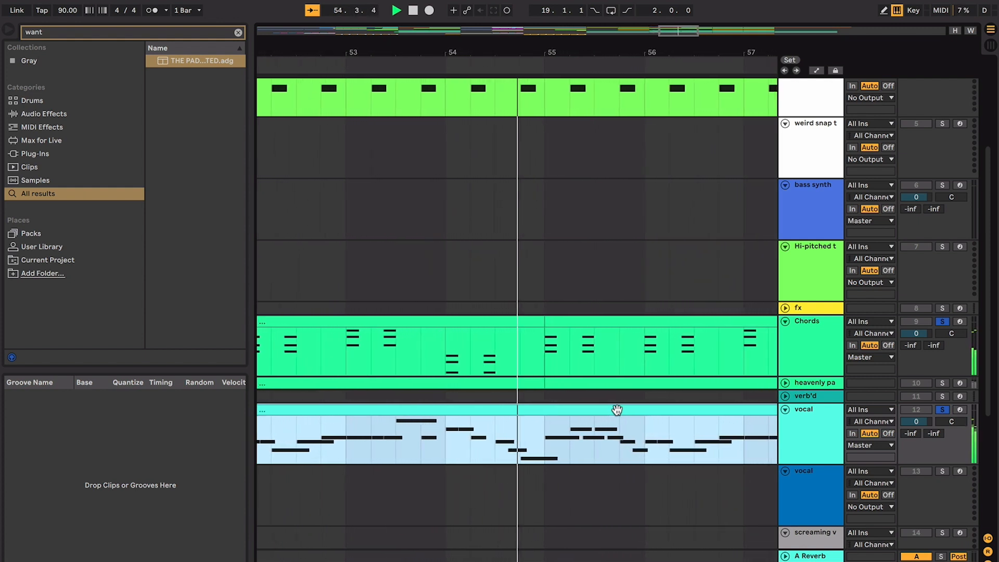
key("minus")
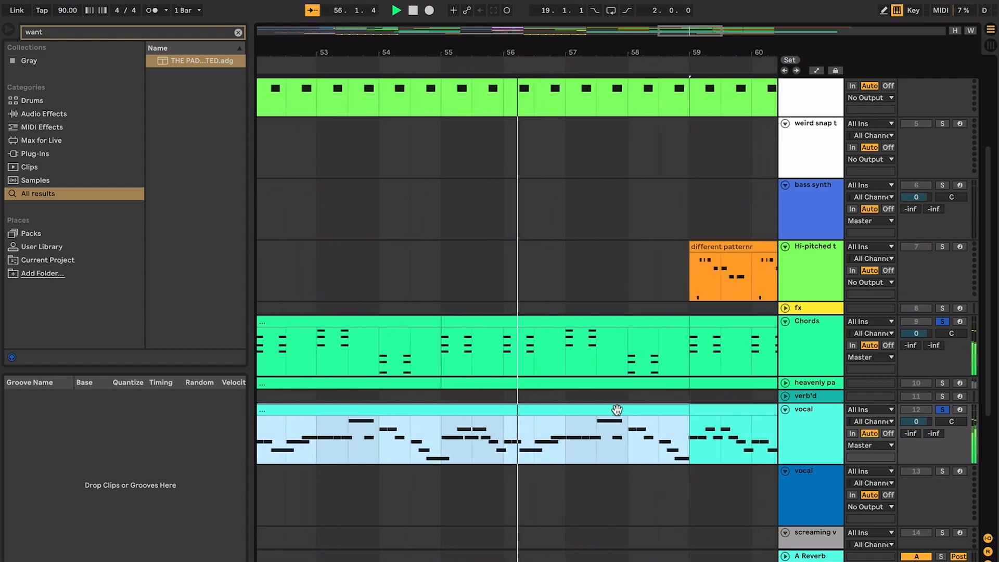
key("space")
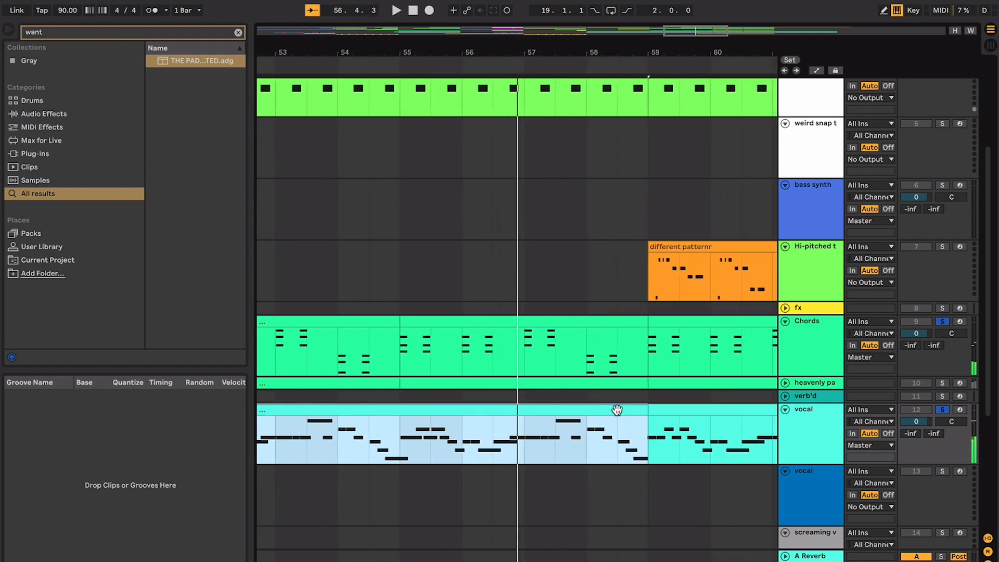
Step: Mark bar 59 on the Chords track and look over the surrounding tracks in the wider arrangement
left_click(607, 378)
key("minus")
key("minus")
key("minus")
left_click(628, 371)
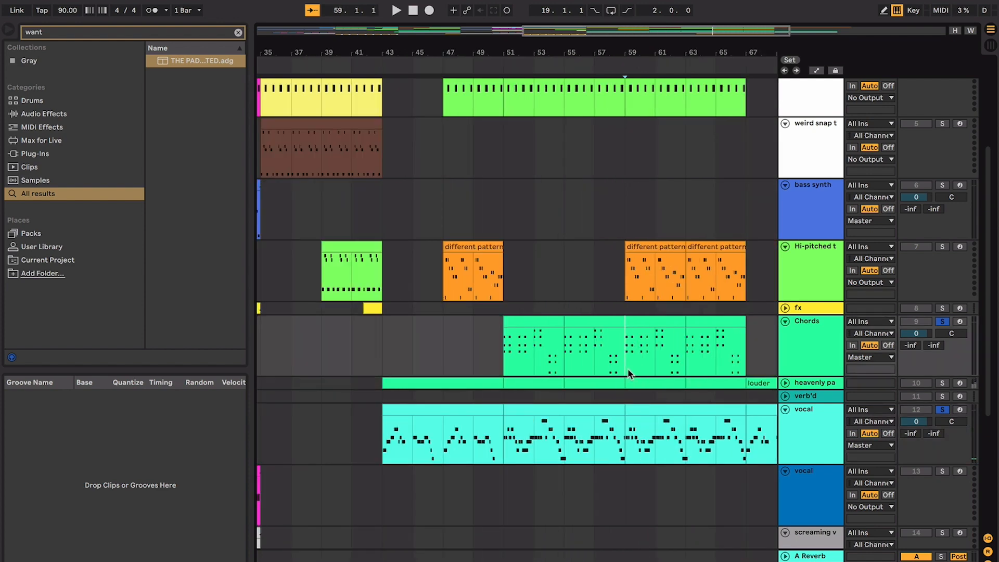
scroll(620, 350, "up", 5)
scroll(622, 353, "down", 5)
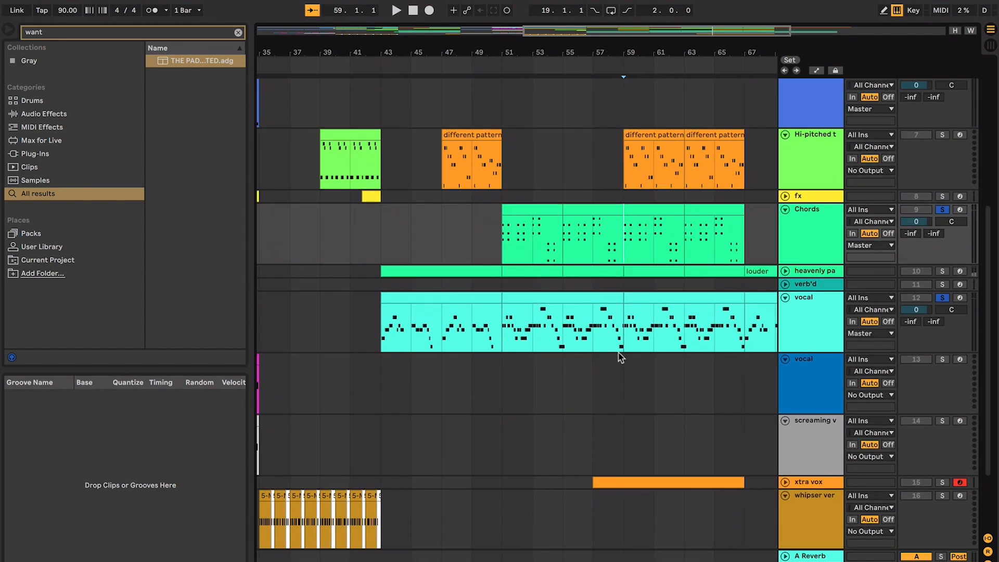
Step: Solo only the turquoise vocal track and play its clip from bar 51
left_click(610, 300)
left_click(942, 298)
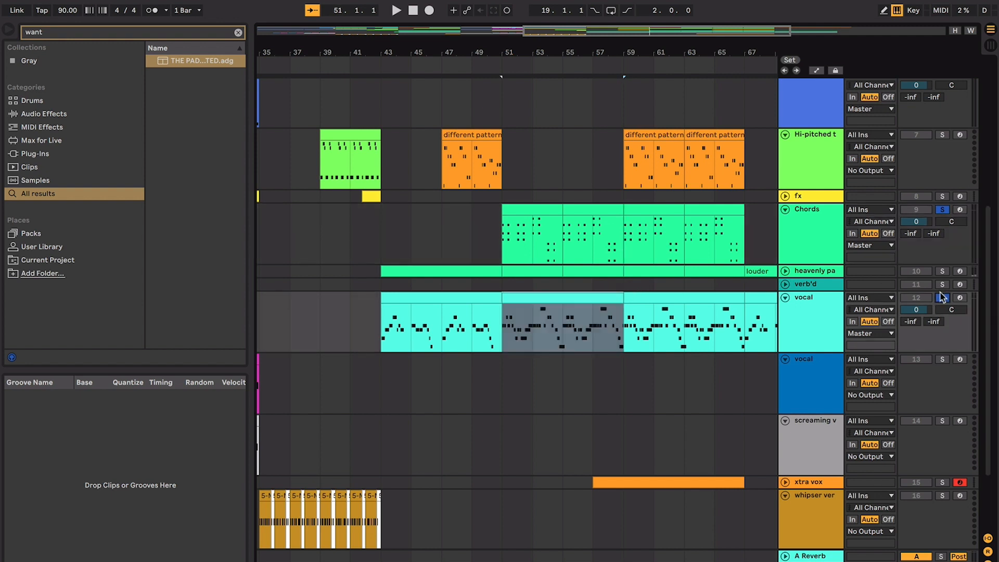
key("space")
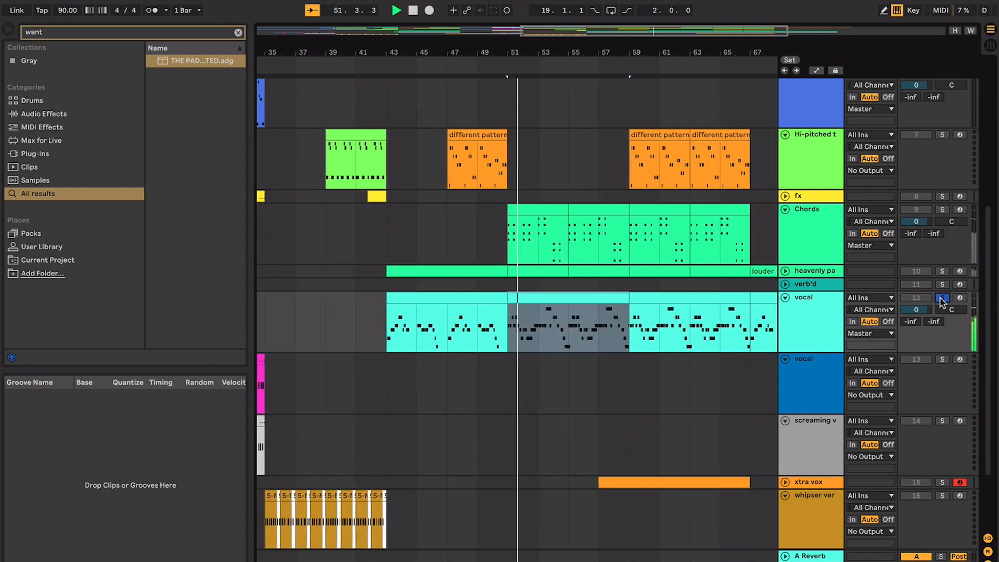
Step: Turn off the vocal track's solo during playback and inspect its clip at bar 51 up close
left_click(941, 298)
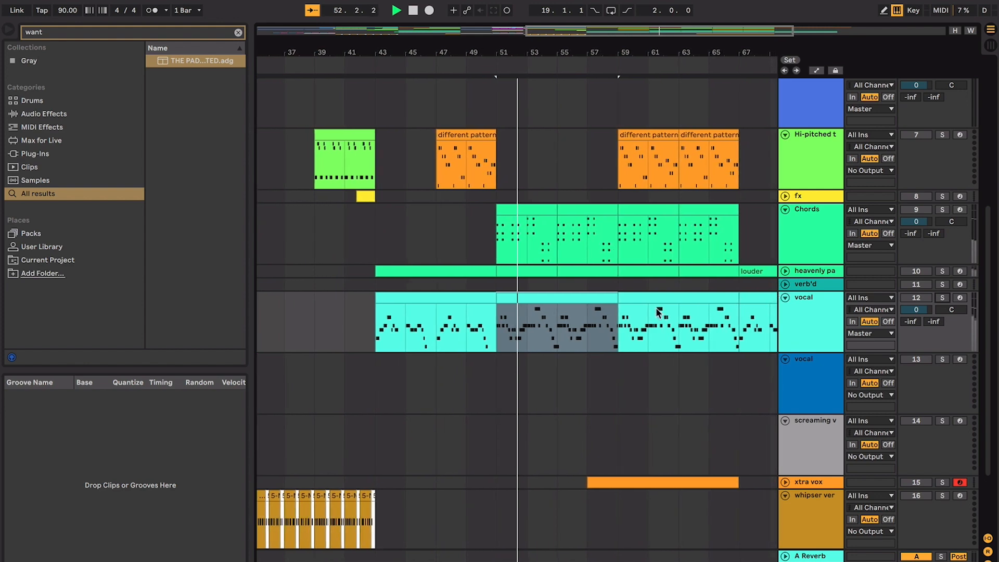
left_click(581, 297)
key("plus")
key("plus")
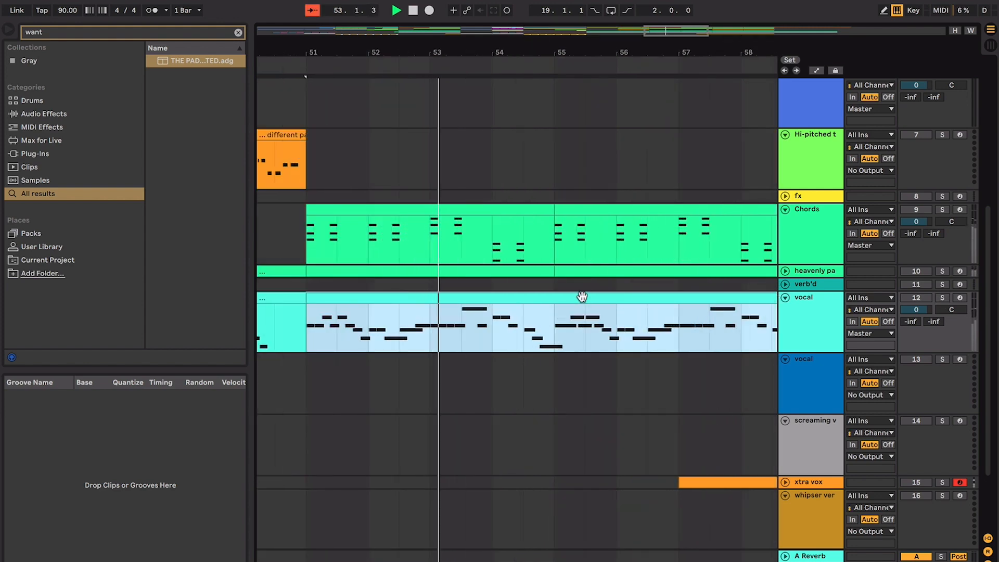
Step: Fold all tracks into a compact overview of the arrangement and mark bar 33 on the turquoise vocal track
key("minus")
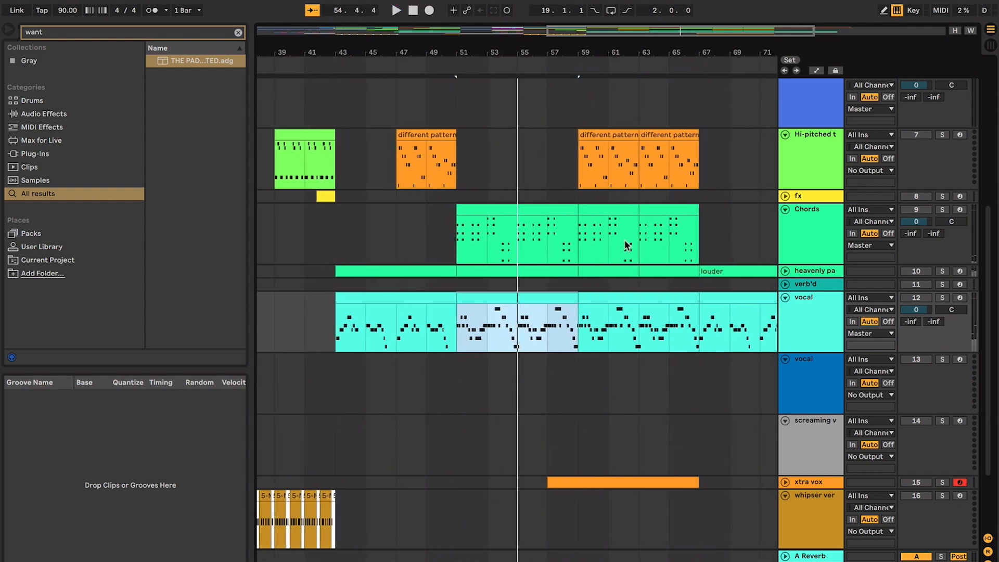
scroll(626, 245, "up", 4)
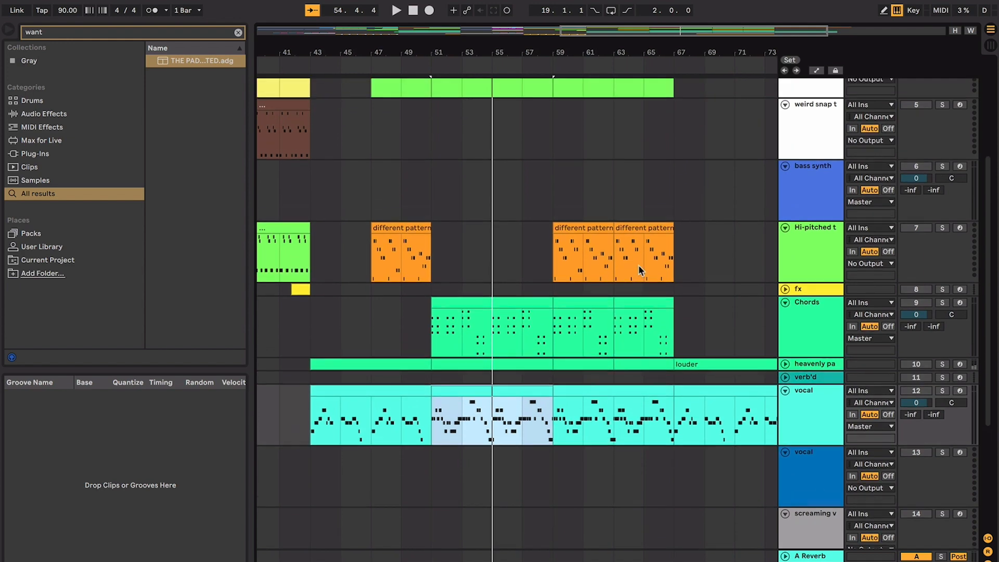
scroll(638, 266, "down", 7)
scroll(638, 267, "left", 5)
key("minus")
key("minus")
left_click(783, 265, "alt")
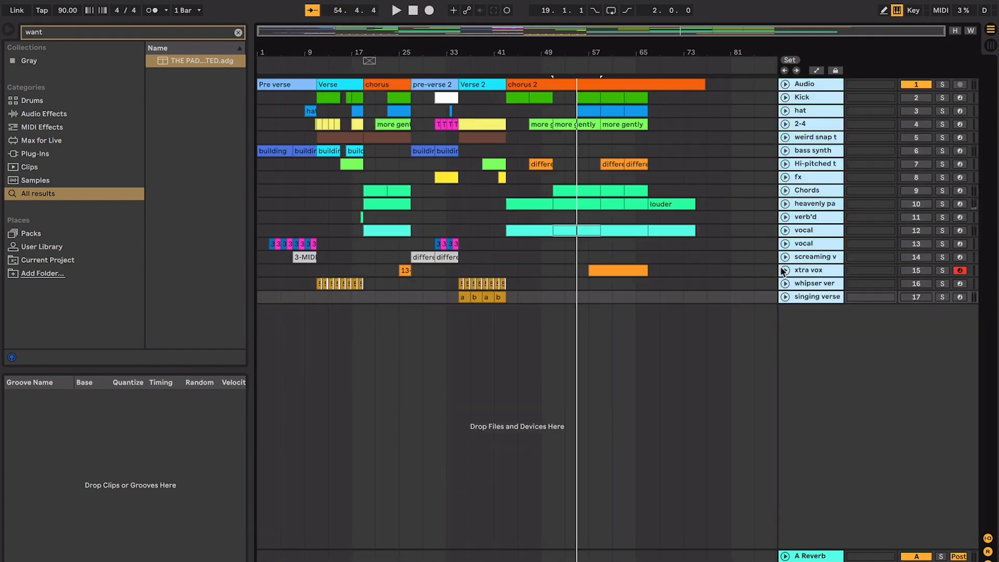
left_click(454, 230)
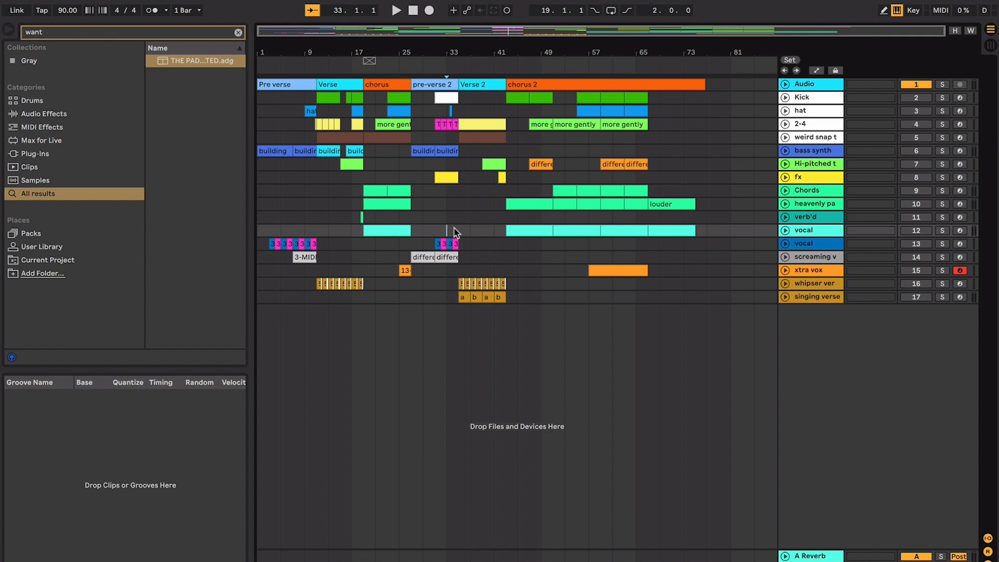
Step: Unfold the 2-4 track and play the arrangement from the start of the Verse at bar 11
left_click(785, 123)
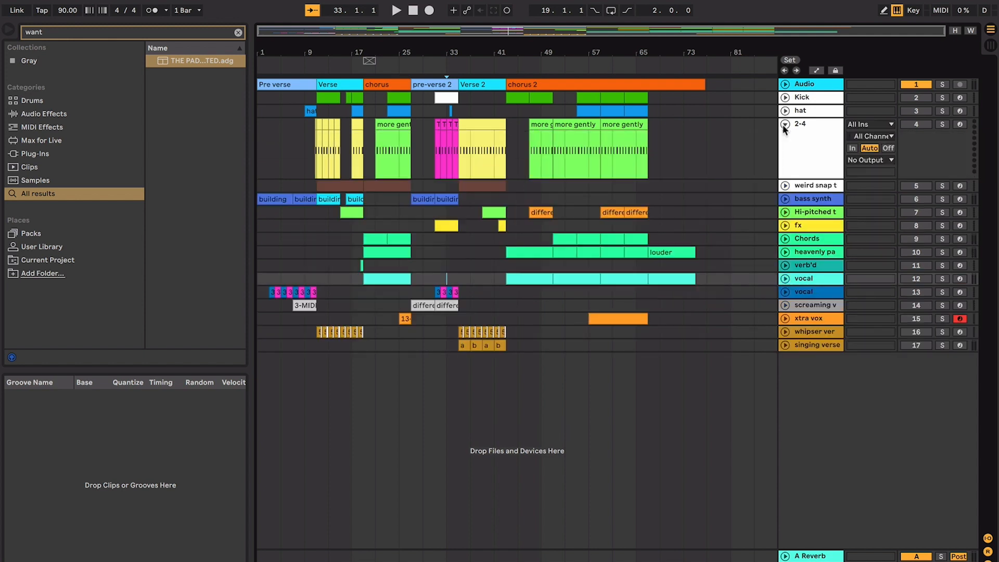
left_click(692, 151)
key("plus")
key("plus")
key("plus")
key("plus")
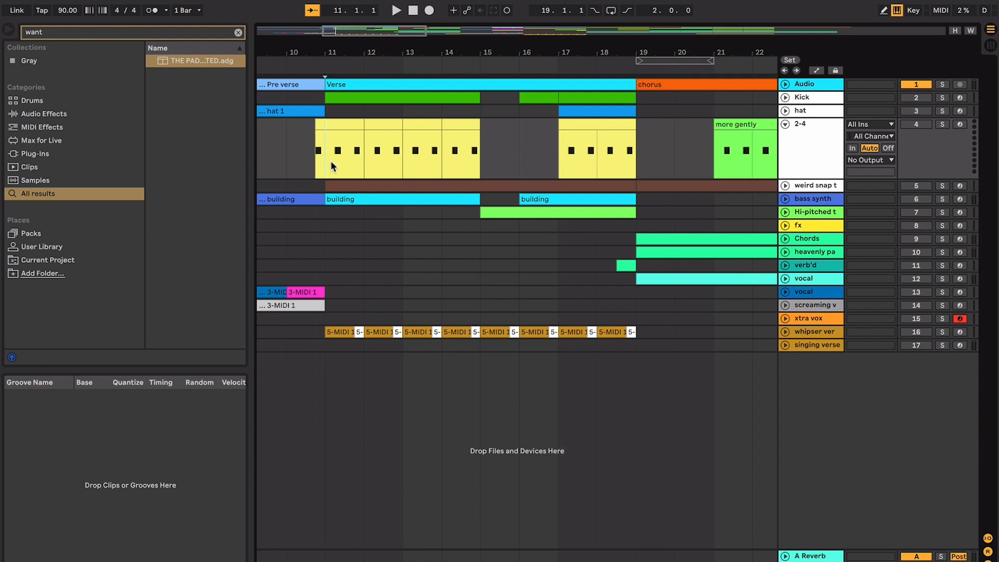
key("space")
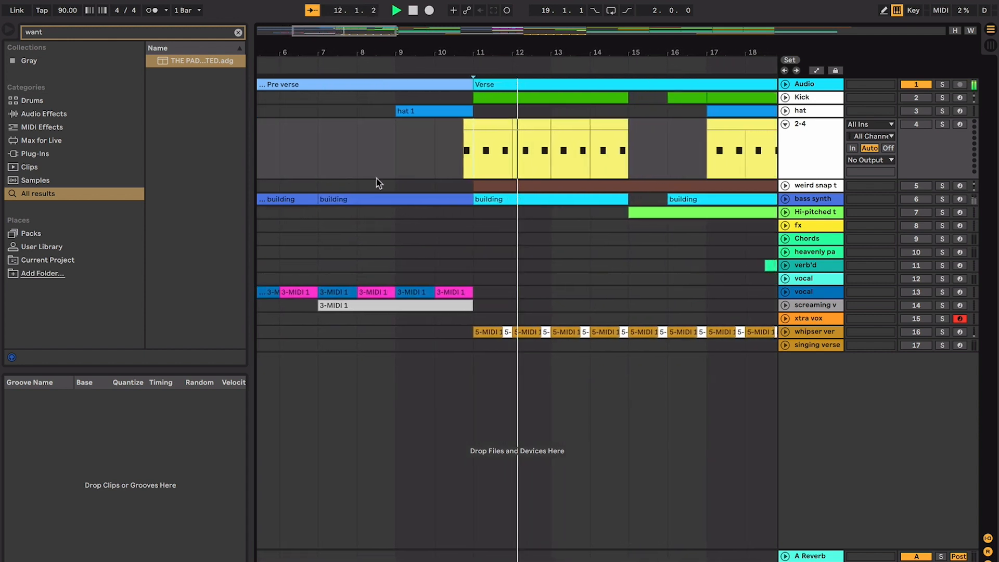
key("space")
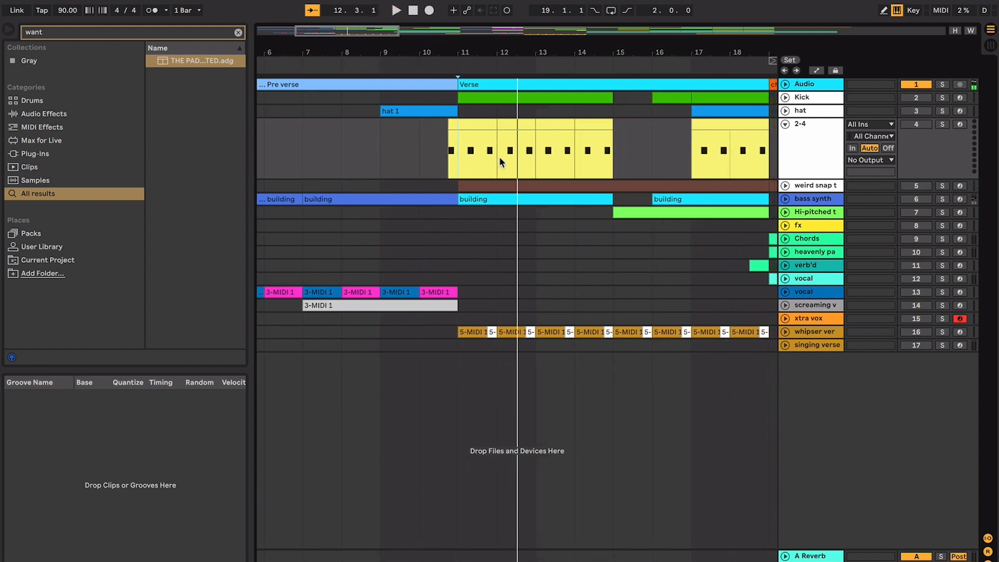
Step: Replay the start of the Verse, selecting the 2-4 track's one-bar clip at bar 11
scroll(500, 162, "right", 1)
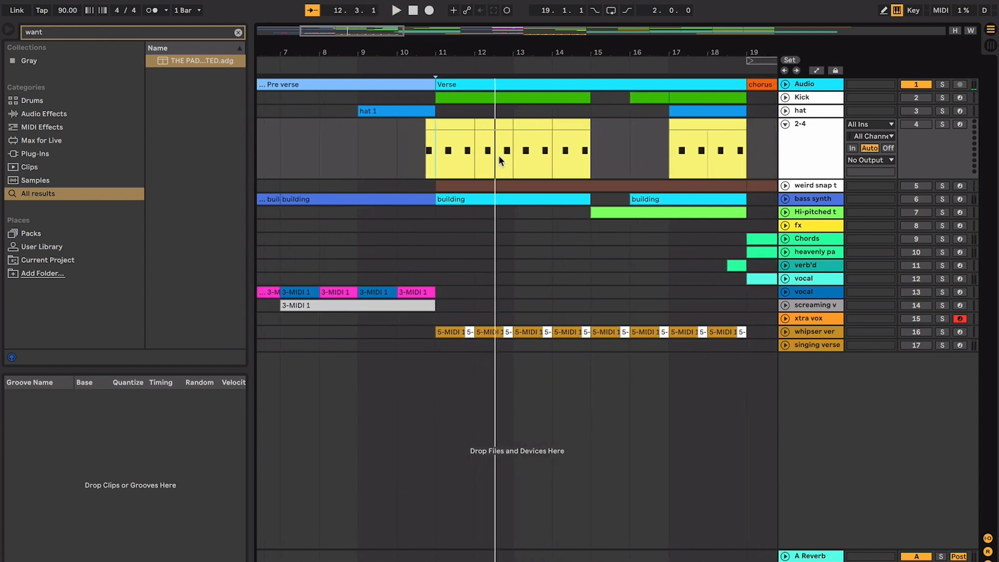
key("space")
scroll(498, 155, "right", 5)
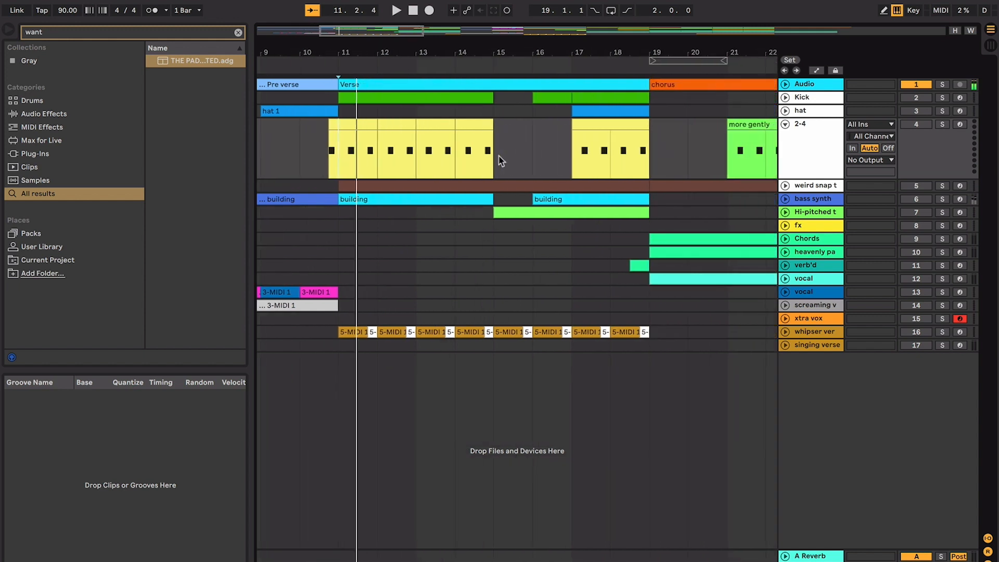
left_click(349, 127)
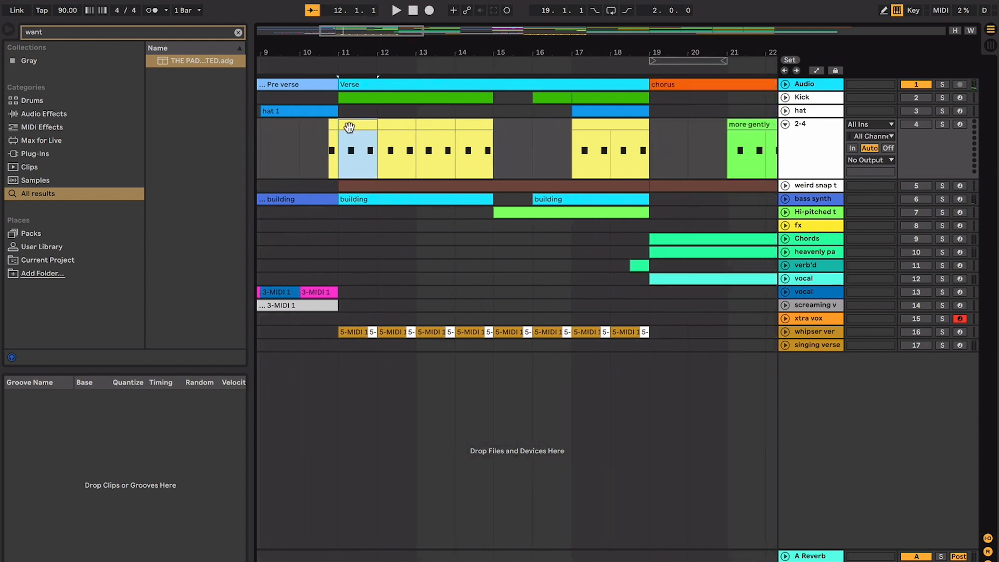
key("space")
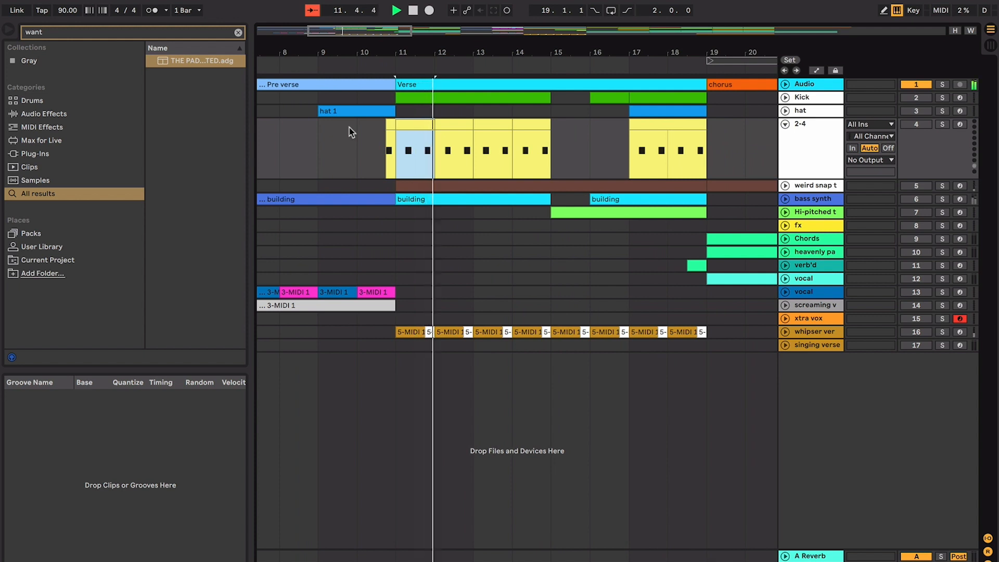
key("space")
Step: Play the 2-4 track's "more gently" clip from bar 21 in the chorus and reselect it after stopping
scroll(352, 131, "right", 5)
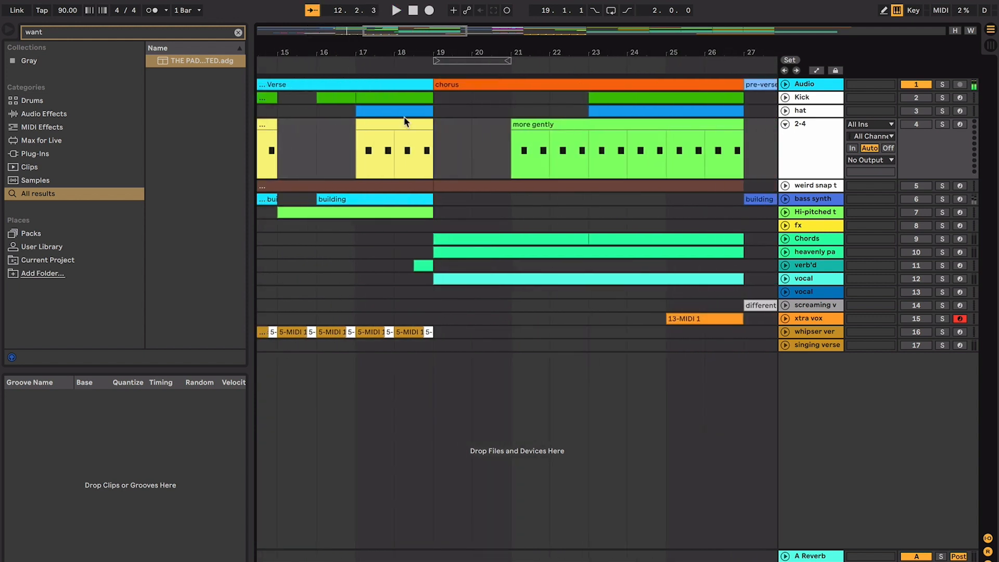
left_click(528, 125)
scroll(531, 129, "right", 1)
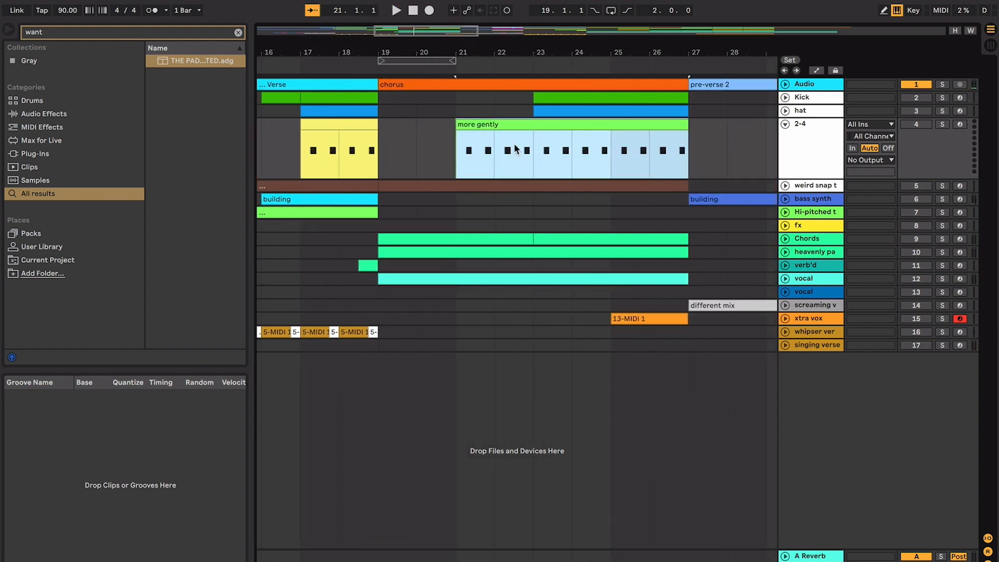
key("space")
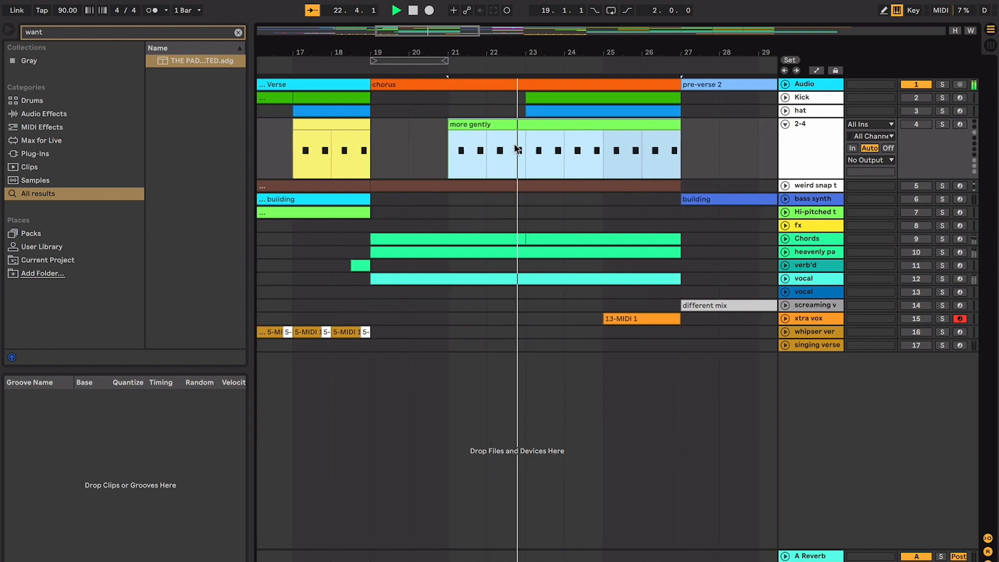
key("space")
left_click(527, 150)
left_click(466, 120)
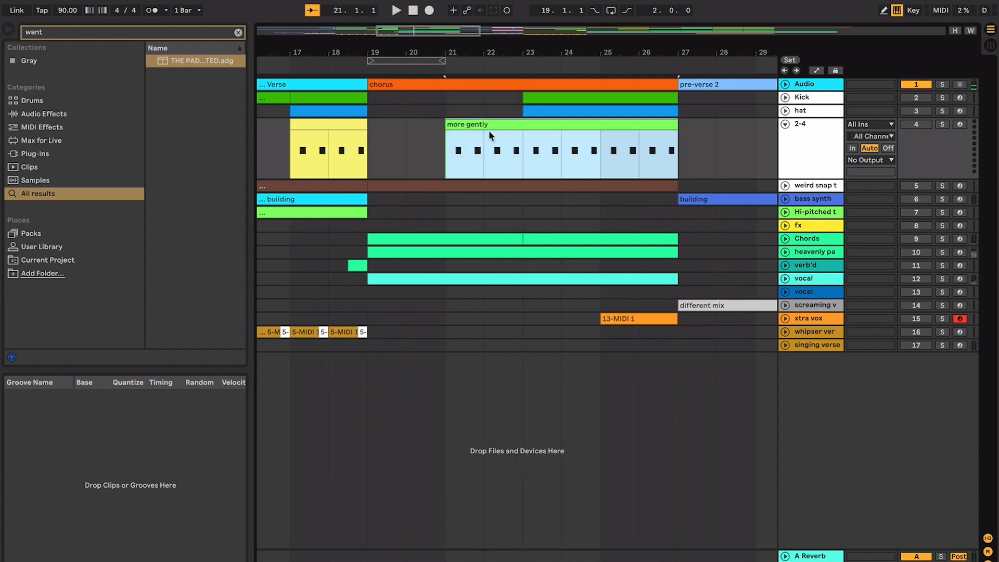
Step: Select the 2-4 track's first "Tougher" clip at bar 31 in pre-verse 2 and play from there
scroll(530, 166, "right", 10)
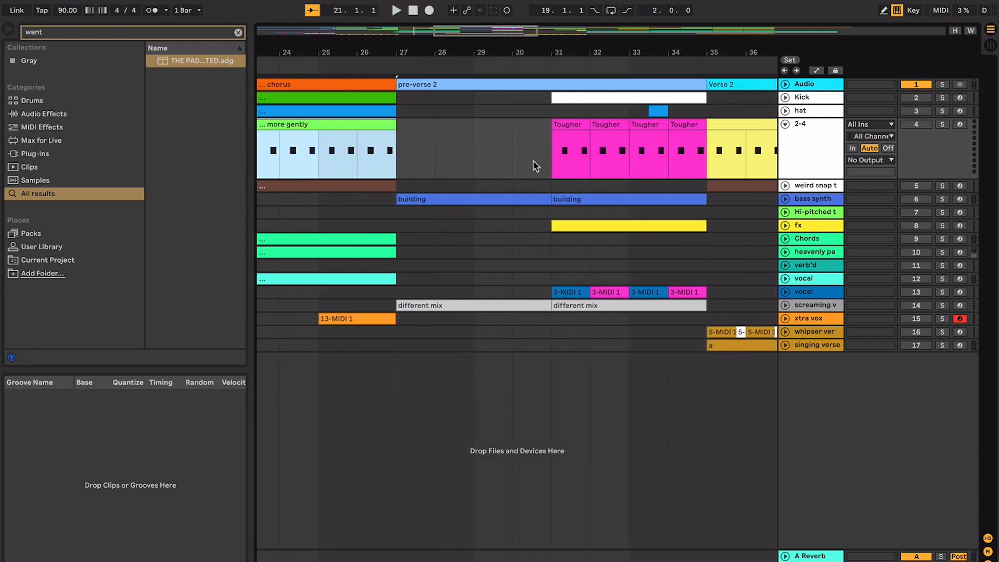
left_click(563, 128)
left_click(563, 128)
left_click(791, 303)
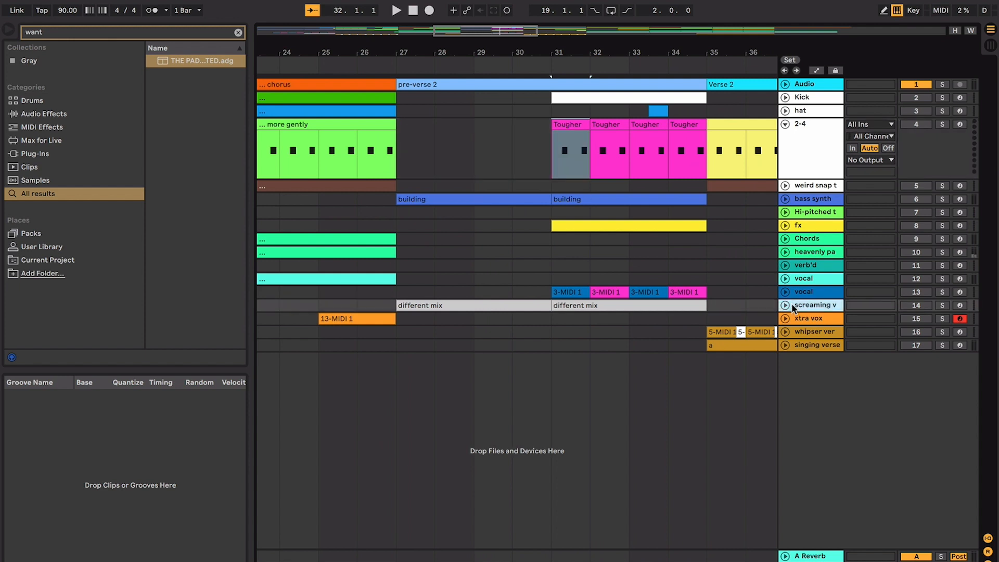
left_click(783, 306)
left_click(572, 124)
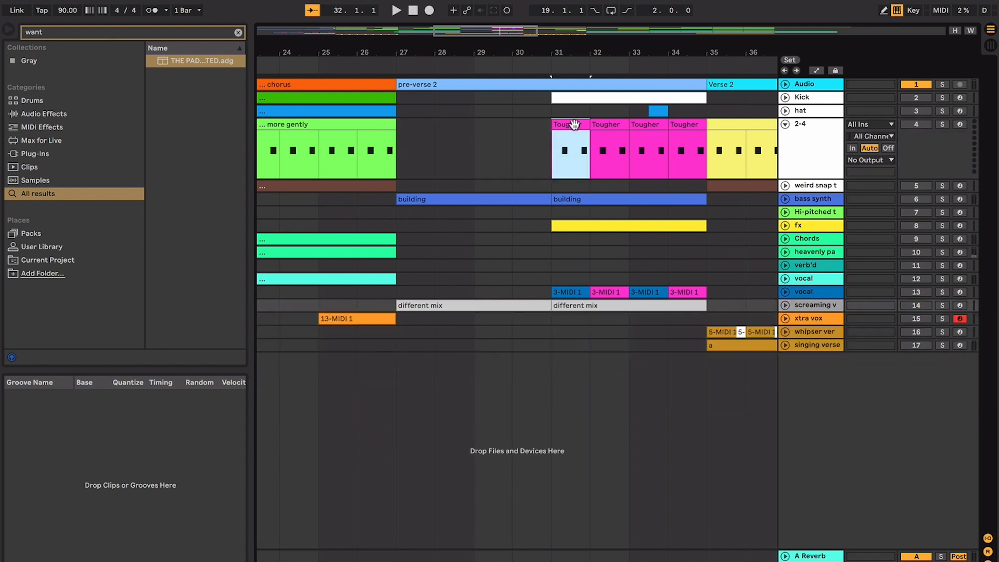
key("space")
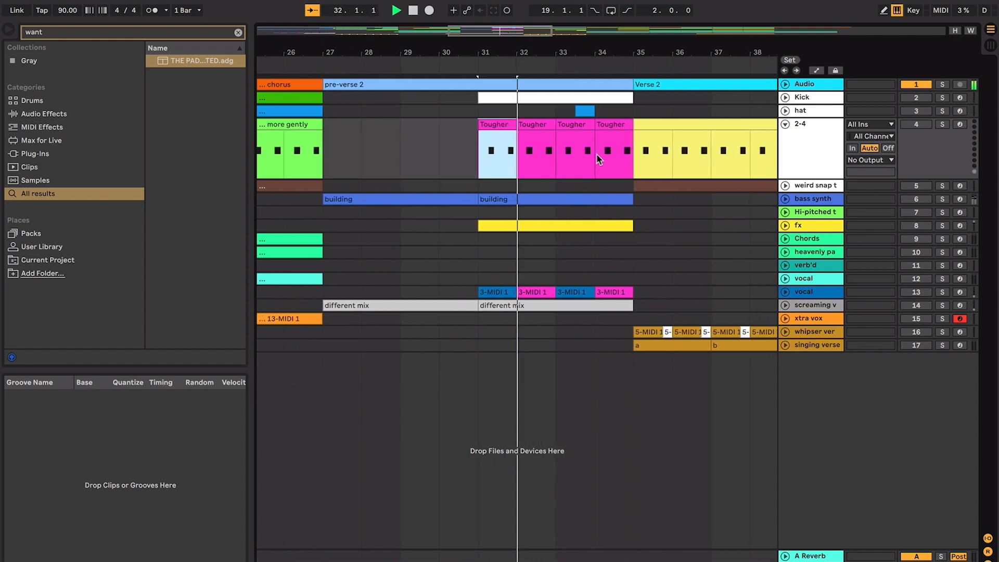
Step: Compare the 2-4 track's clips across the whole arrangement and mark bar 23 on the Hi-pitched track
key("minus")
key("minus")
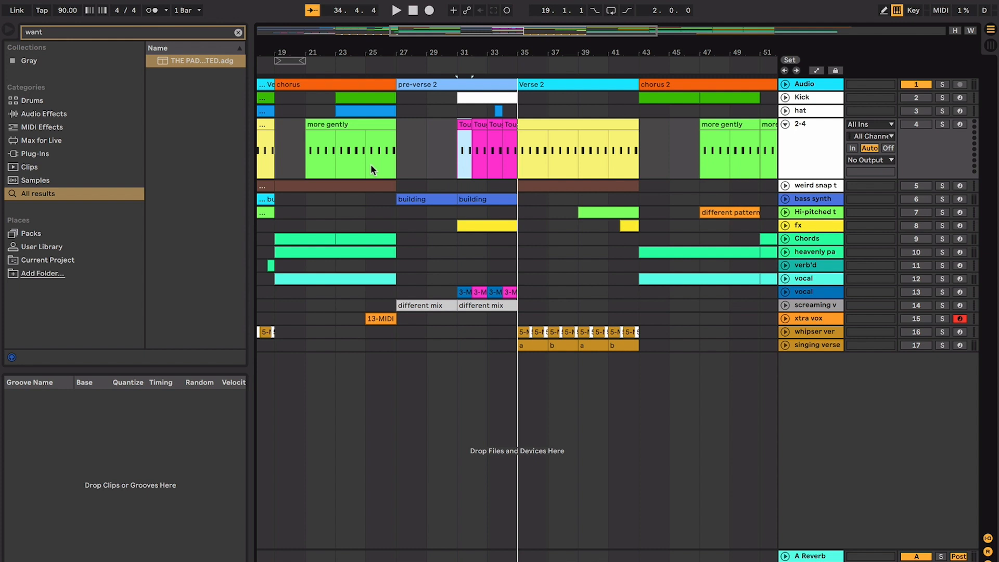
scroll(371, 164, "left", 4)
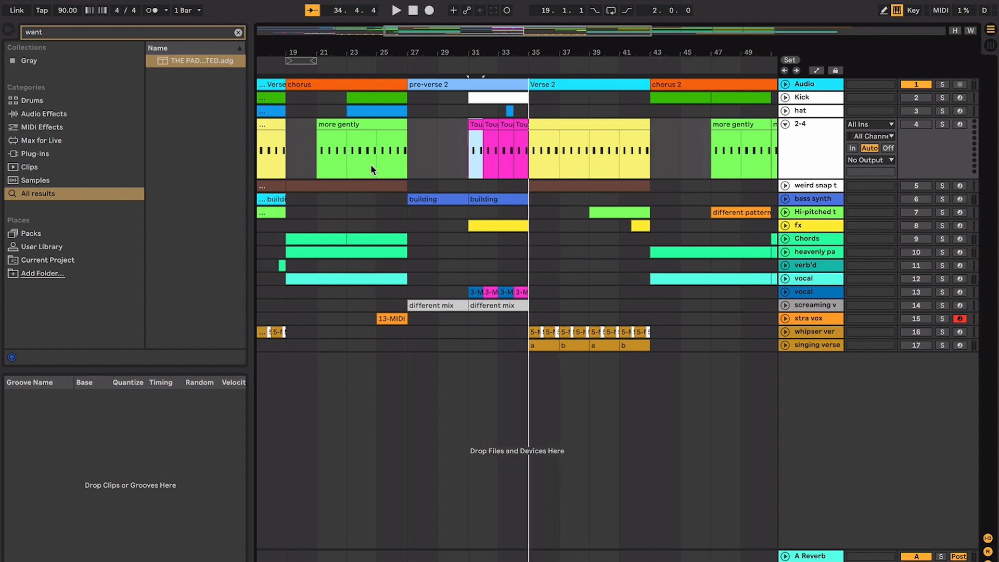
left_click(400, 215)
key("minus")
key("minus")
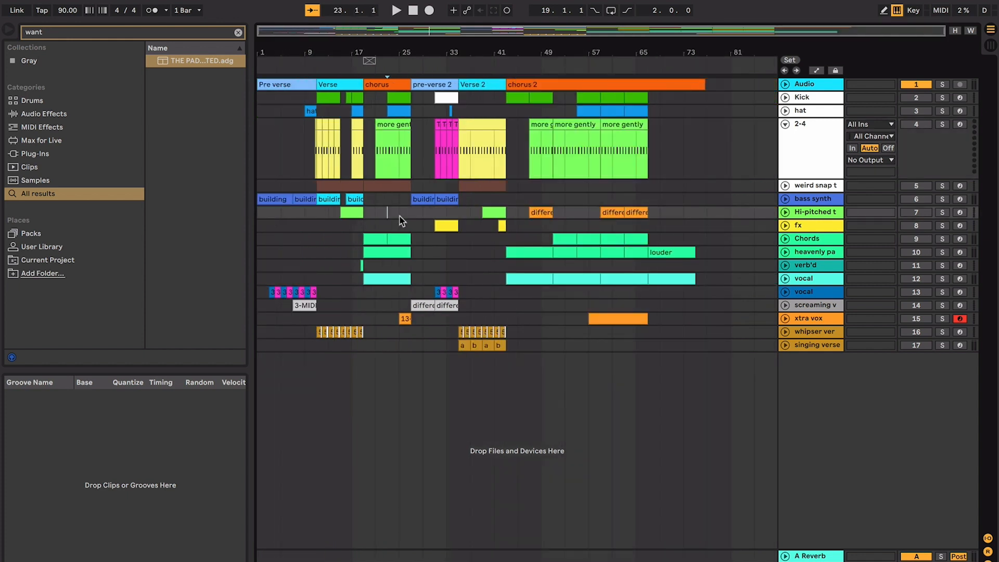
Step: Select everything from bar 27 to bar 75 on the fx, Chords and heavenly pa tracks and shift it two bars later
left_click(416, 227)
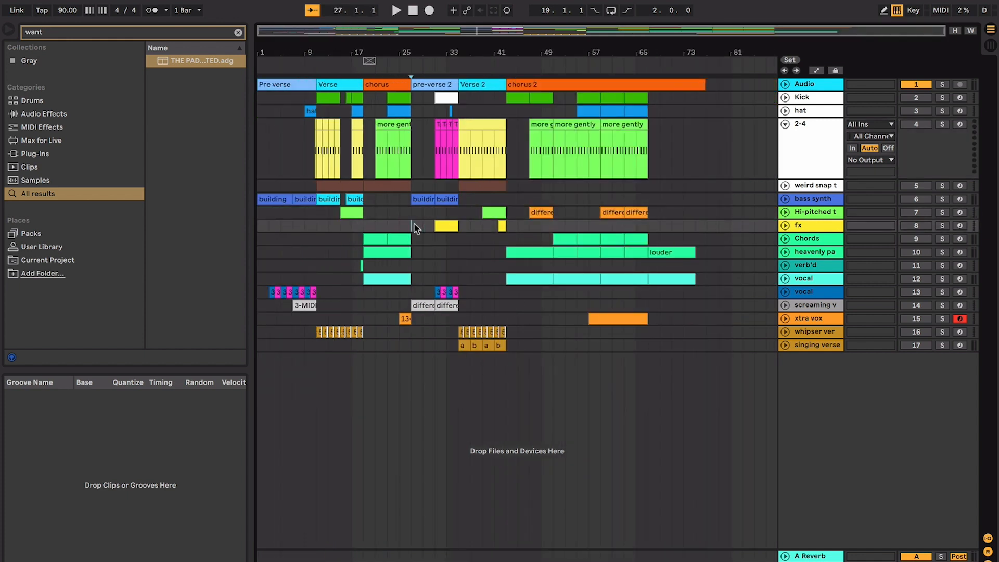
key("Down")
key("Down")
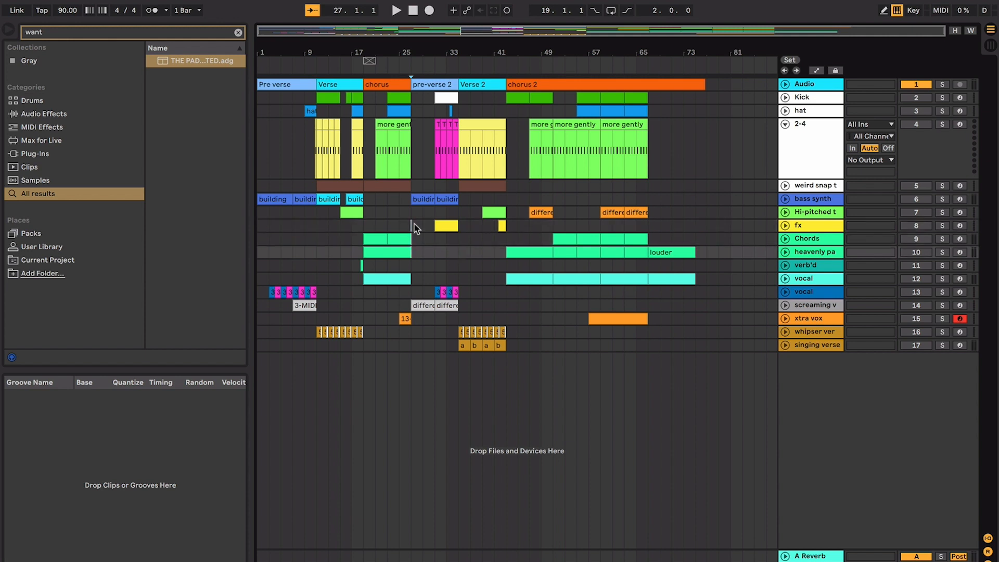
key("shift+Right")
key("shift+Up")
key("shift+Up")
key("shift+Right")
key("shift+Right")
key("shift+Right")
key("shift+Right")
key("shift+Right")
key("shift+Right")
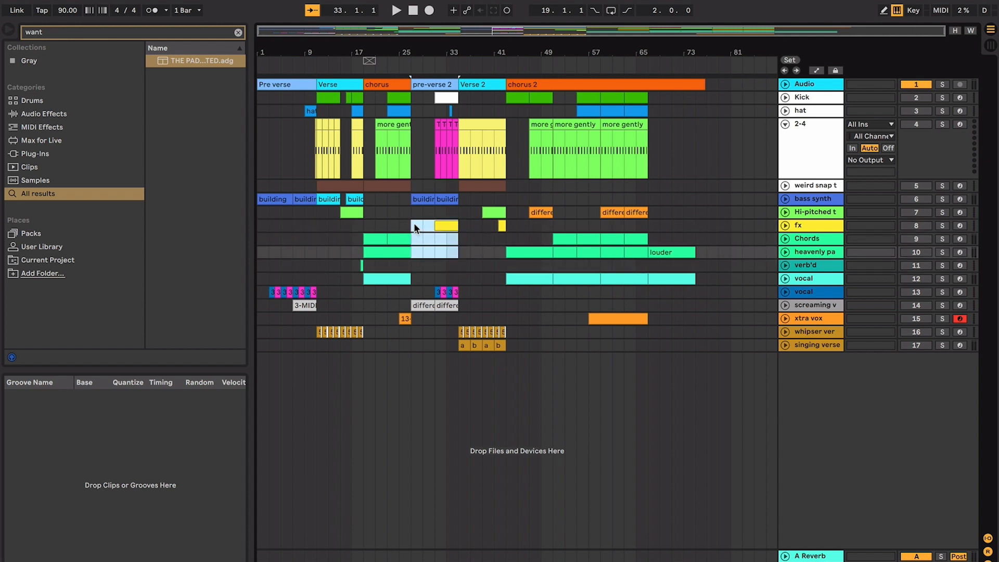
key("shift+Right")
key("shift+Right")
key("shift+Right")
key("shift+Right")
key("shift+Right")
key("shift+Right")
key("shift+Right")
key("shift+Right")
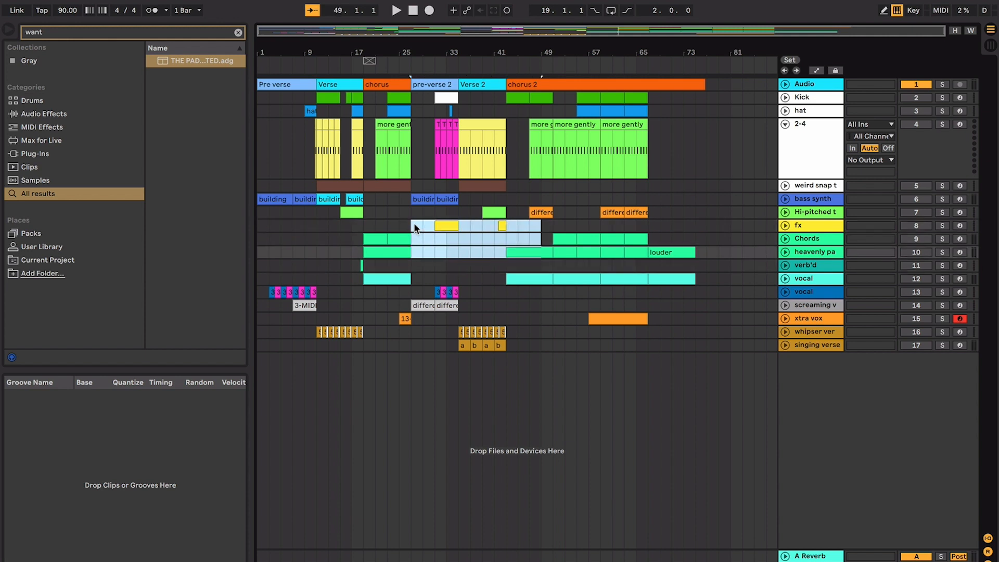
key("shift+Right")
key("shift+Right")
key("shift+Right")
key("shift+Right")
key("shift+Right")
key("shift+Right")
key("shift+Right")
key("shift+Right")
key("shift+Right")
key("shift+Right")
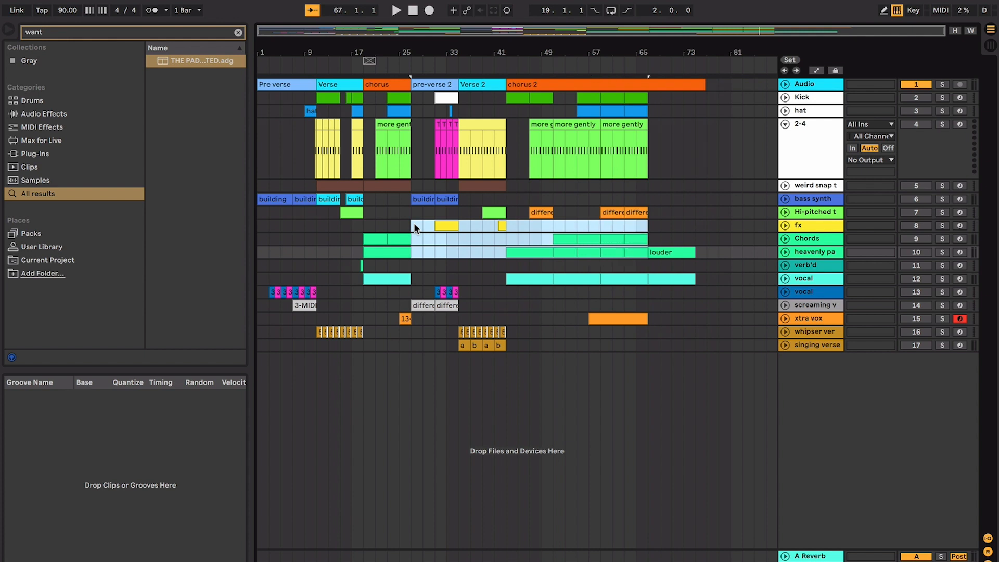
key("Right")
key("shift+Left")
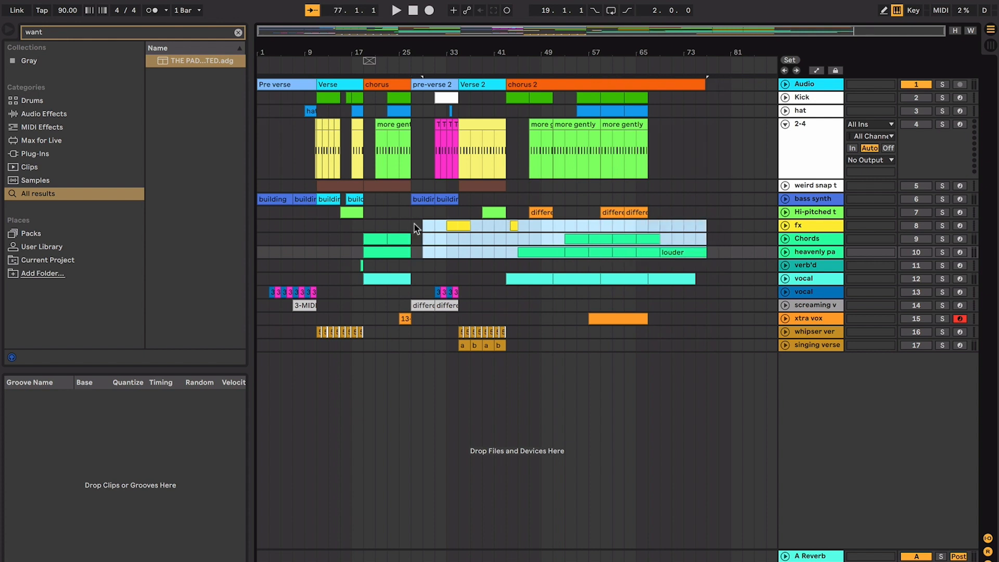